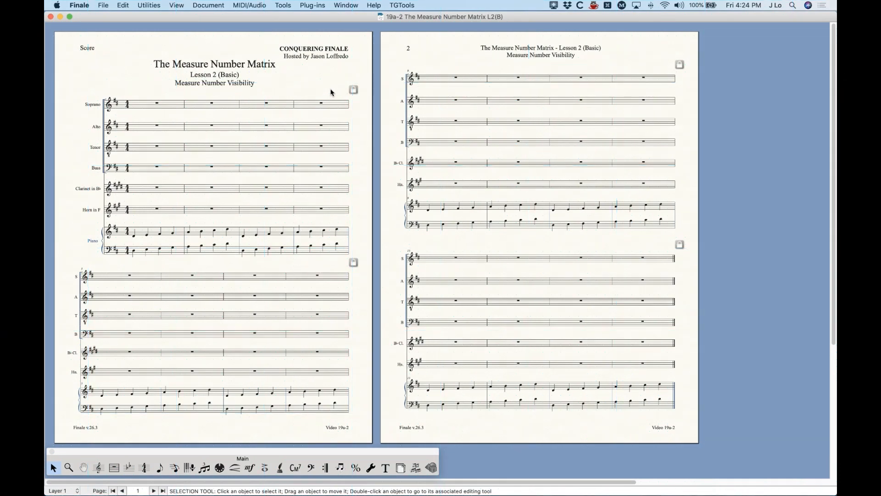
Examine which staves of the score show measure numbers at the start of each system.
key(super+equal)
key(super+equal)
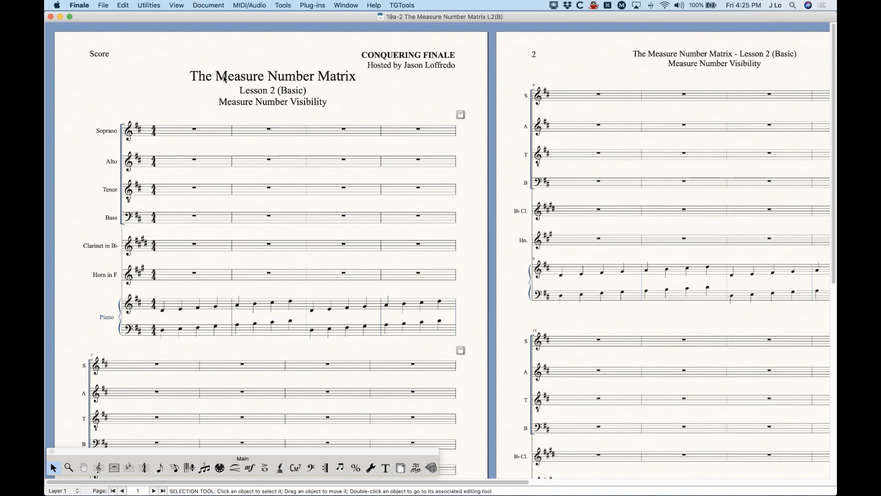
scroll(255, 224, down, 10)
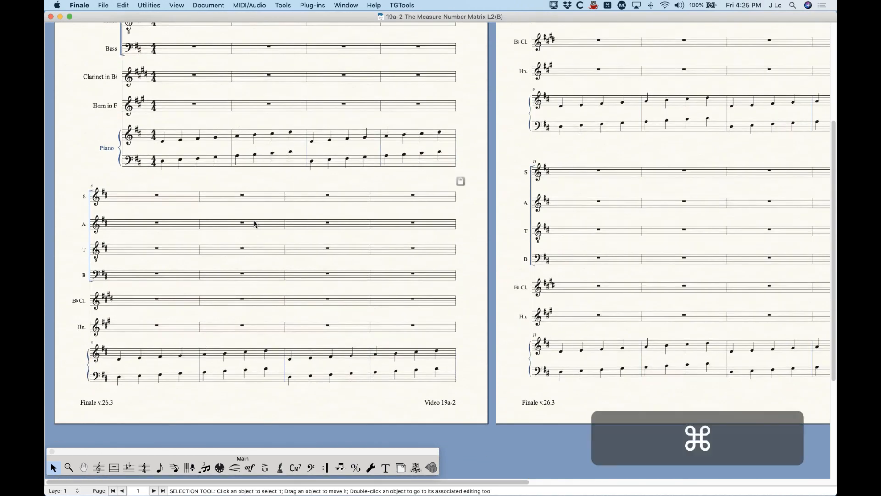
key(super+equal)
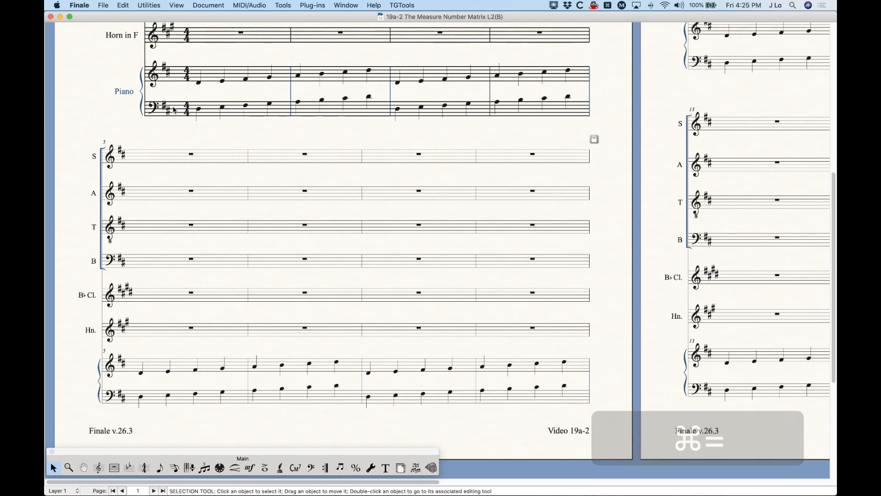
click(141, 148)
click(127, 128)
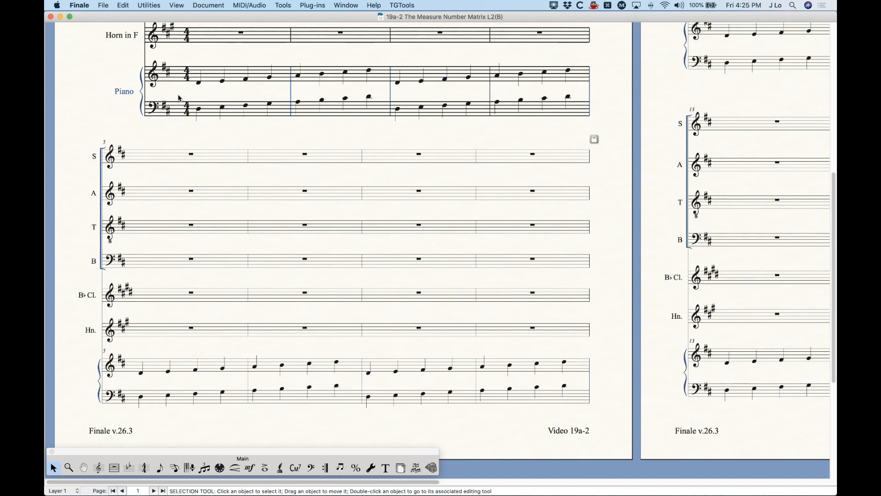
scroll(166, 381, up, 10)
scroll(187, 337, down, 10)
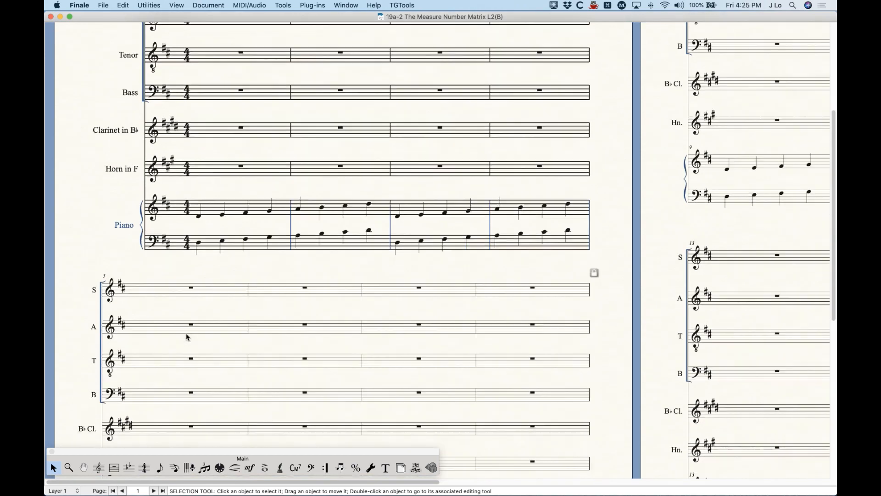
scroll(188, 337, down, 1)
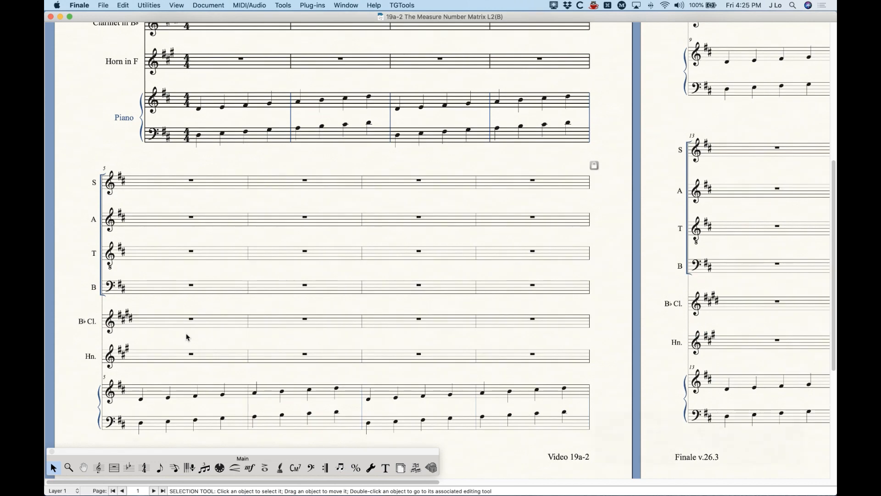
Open the Measure Number settings and turn off Use Score Settings for the linked parts.
key(alt+m)
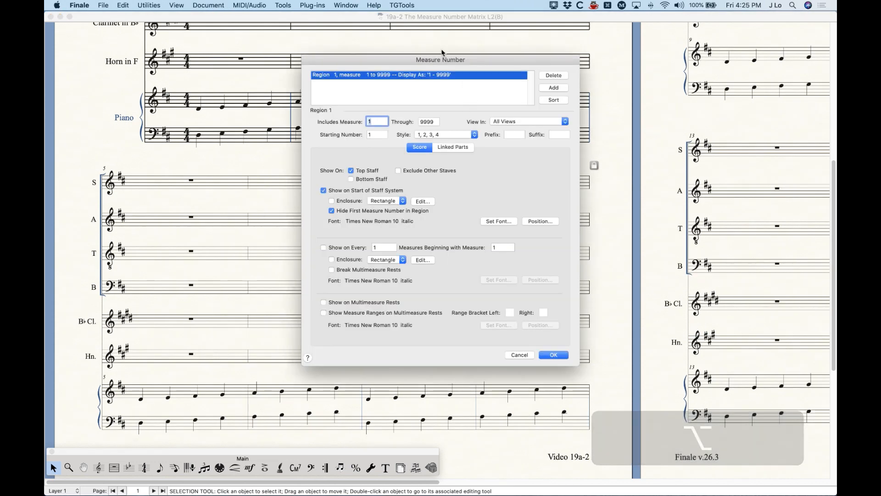
drag(440, 60, 426, 51)
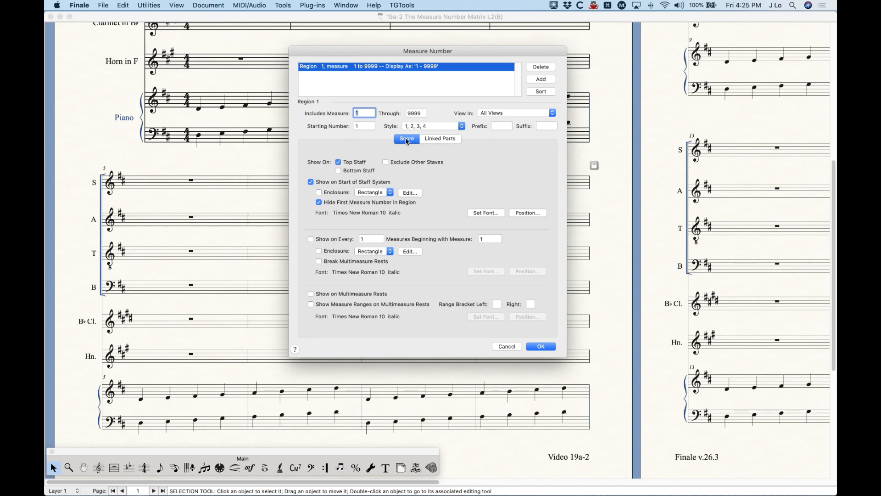
click(444, 140)
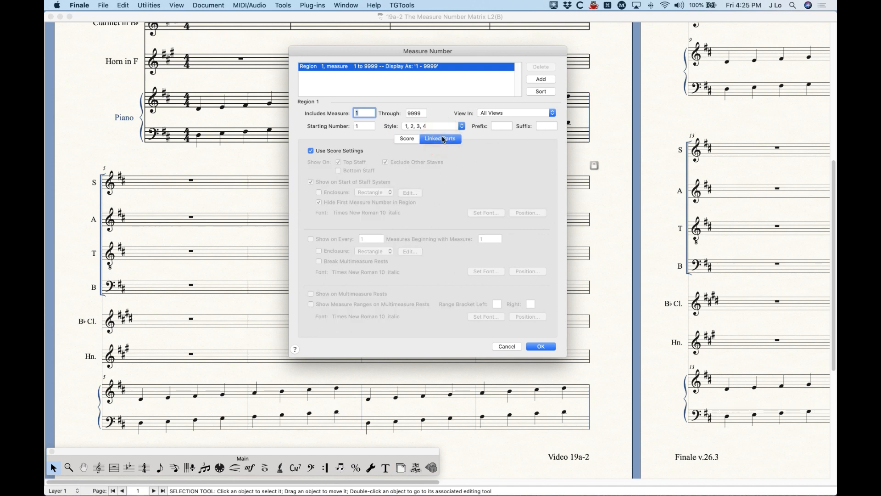
click(403, 139)
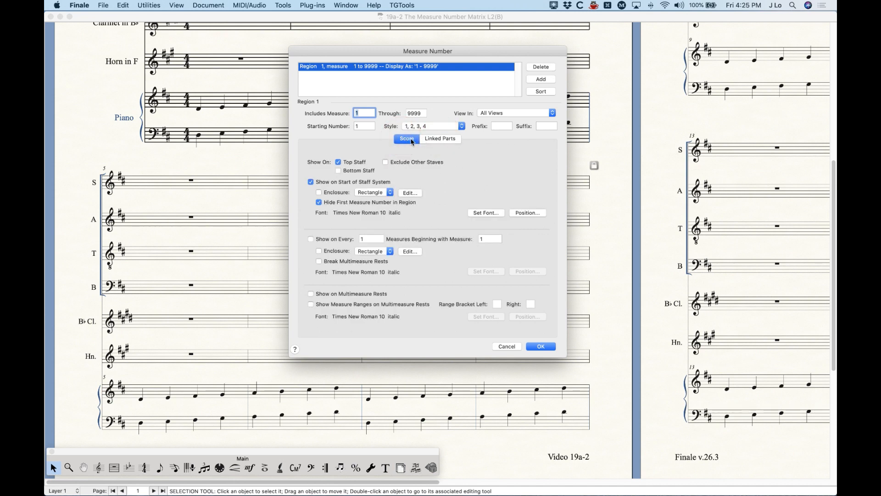
click(446, 139)
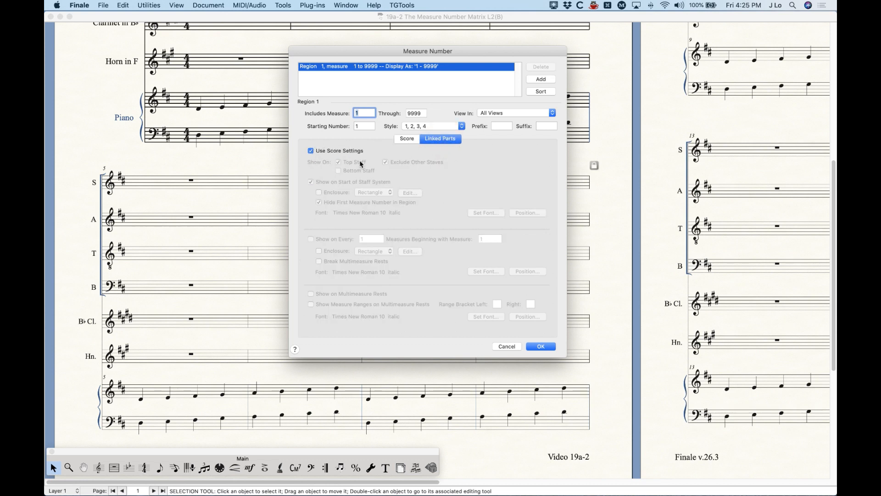
click(311, 150)
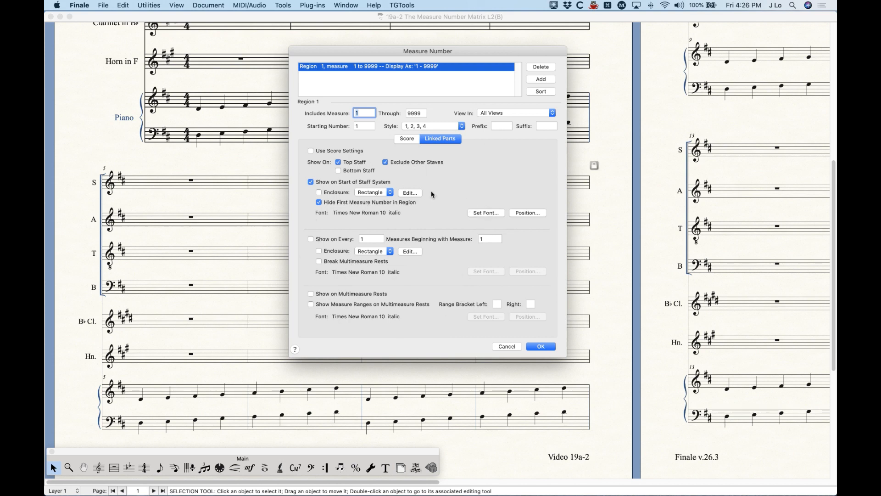
Compare the score and linked parts settings, switching Use Score Settings for the linked parts on and off again.
click(408, 139)
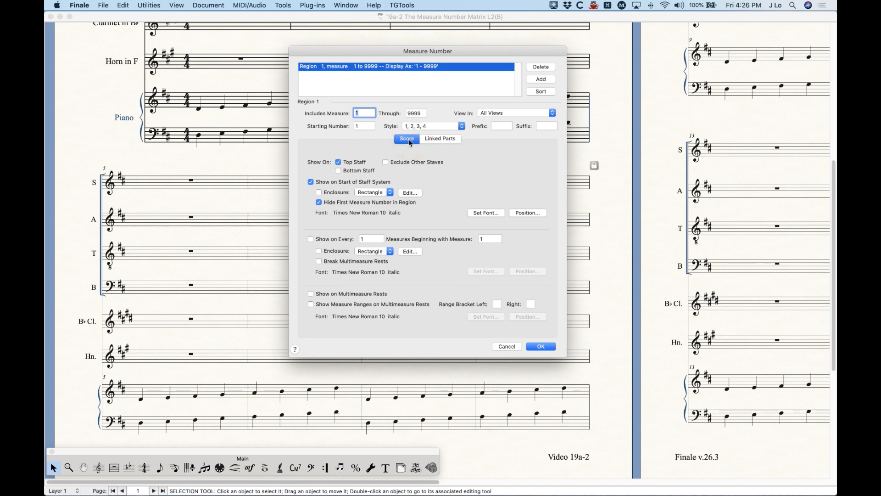
click(440, 139)
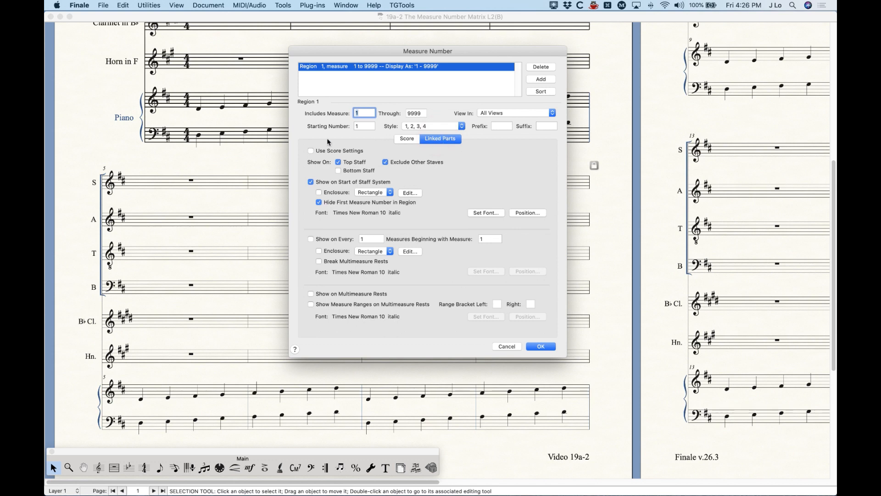
click(339, 152)
click(354, 150)
click(407, 138)
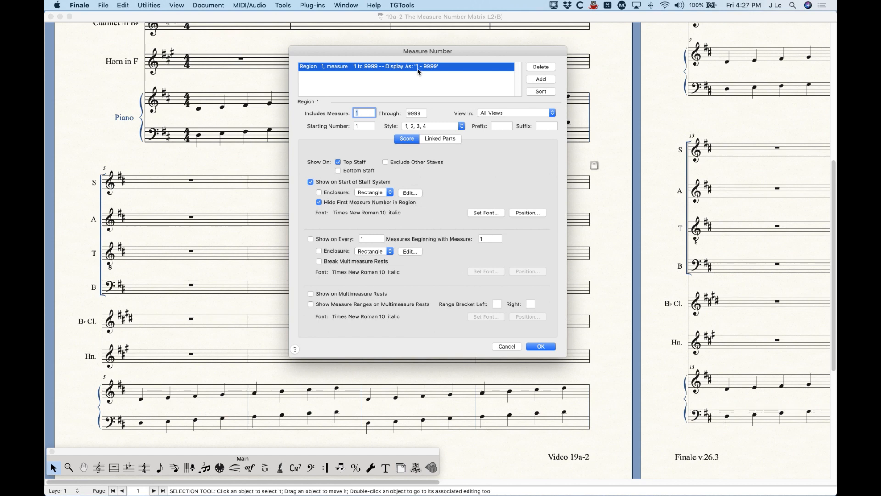
Reselect Region 1, review its Score and Linked Parts options, and accept the measure number settings.
click(362, 69)
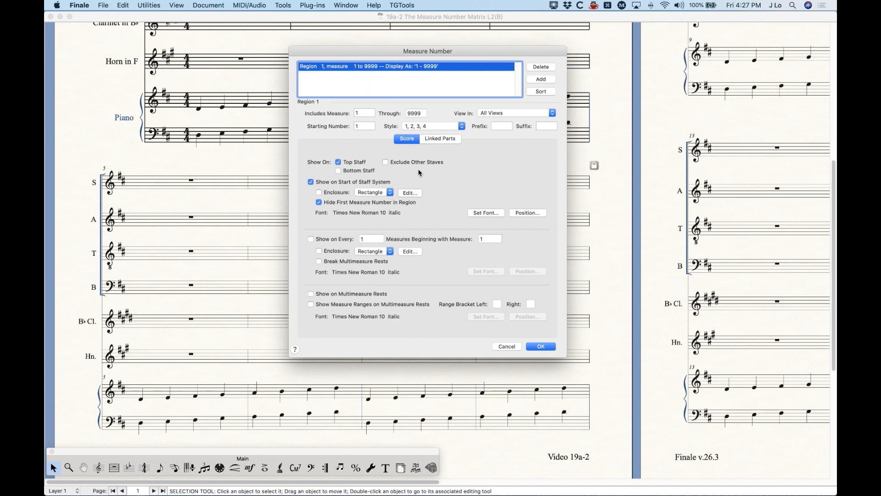
click(367, 69)
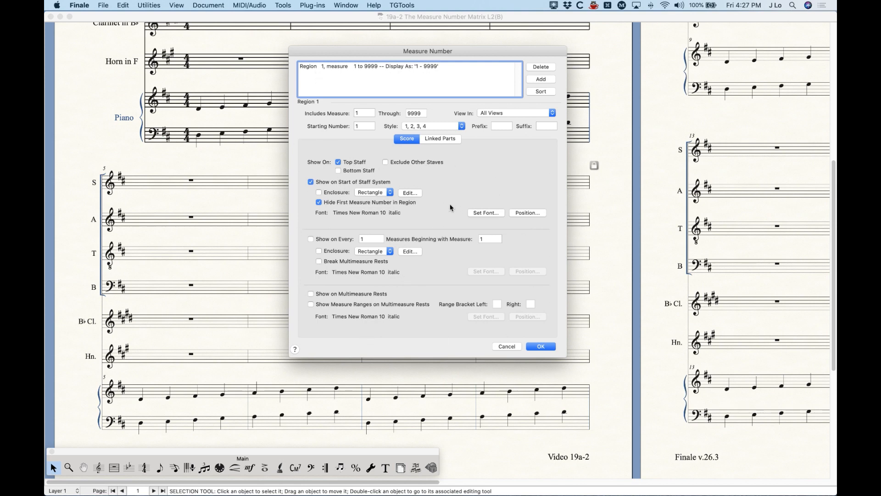
click(371, 67)
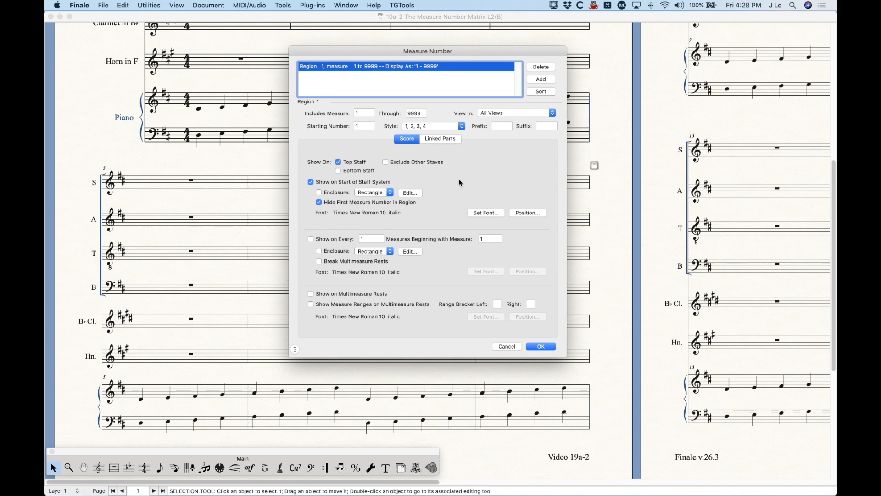
click(430, 141)
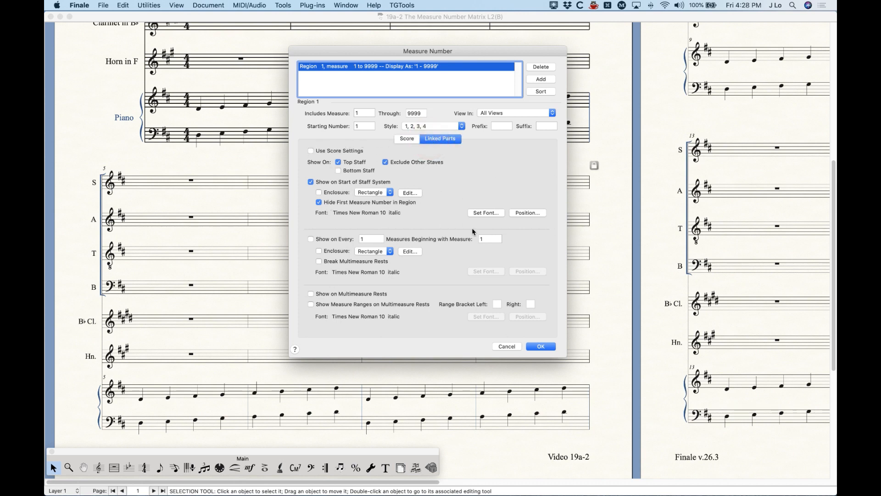
click(411, 142)
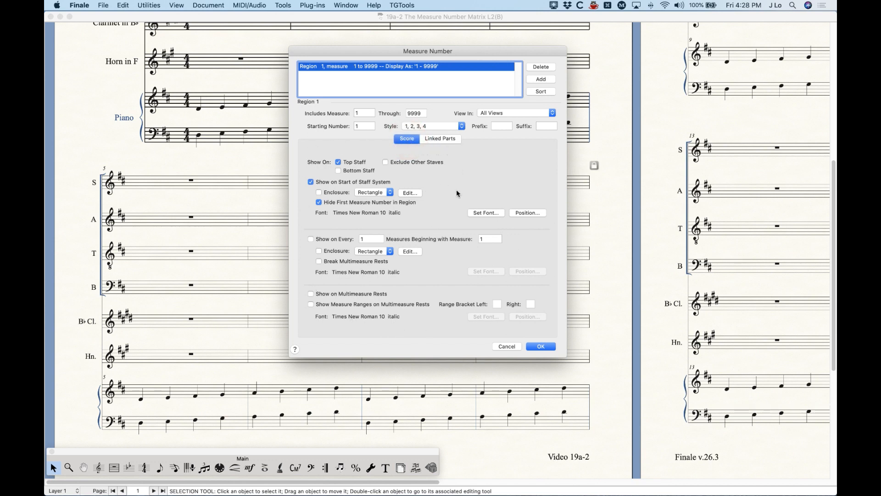
click(438, 140)
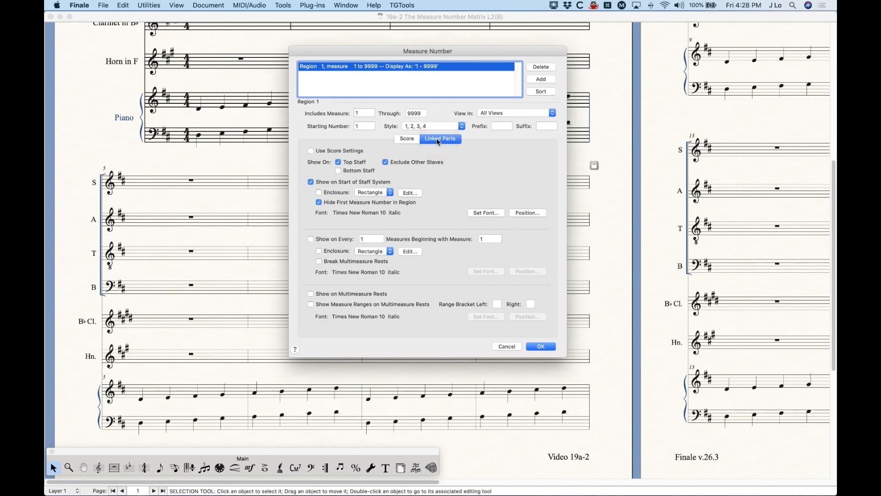
click(404, 141)
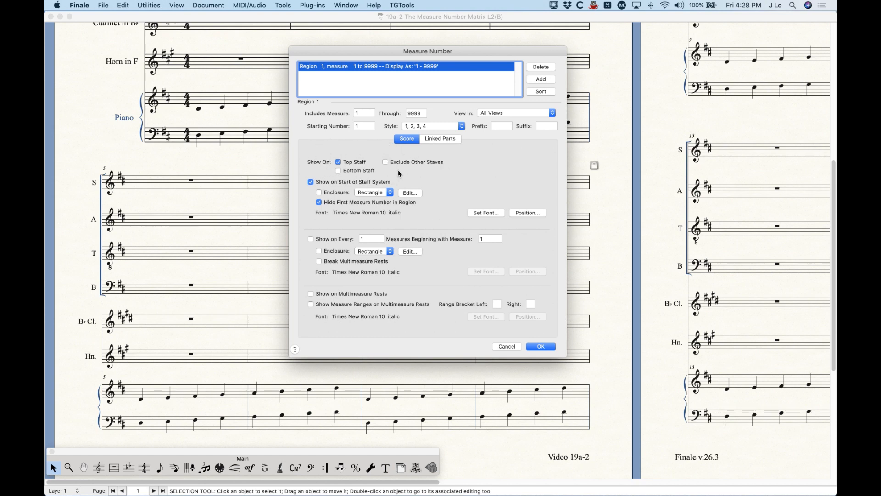
click(540, 347)
Check the Measure Numbers display option staff by staff in Staff Attributes, starting from and returning to the Soprano staff.
click(98, 468)
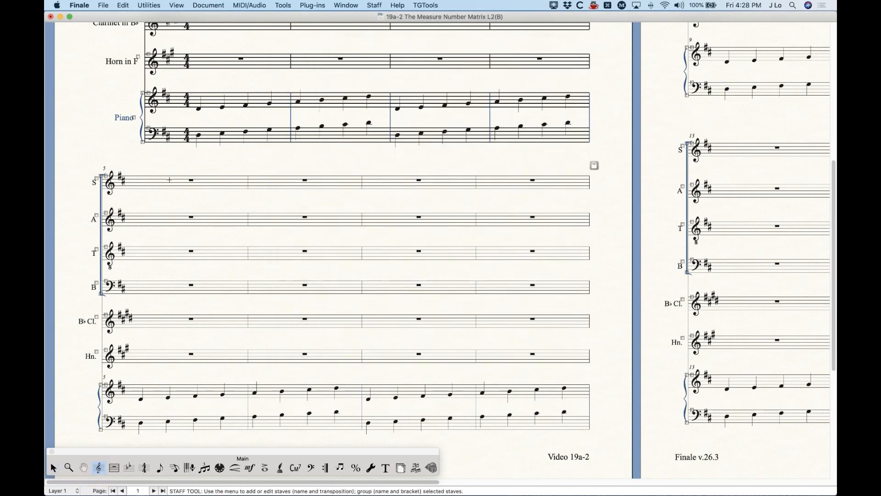
double_click(168, 181)
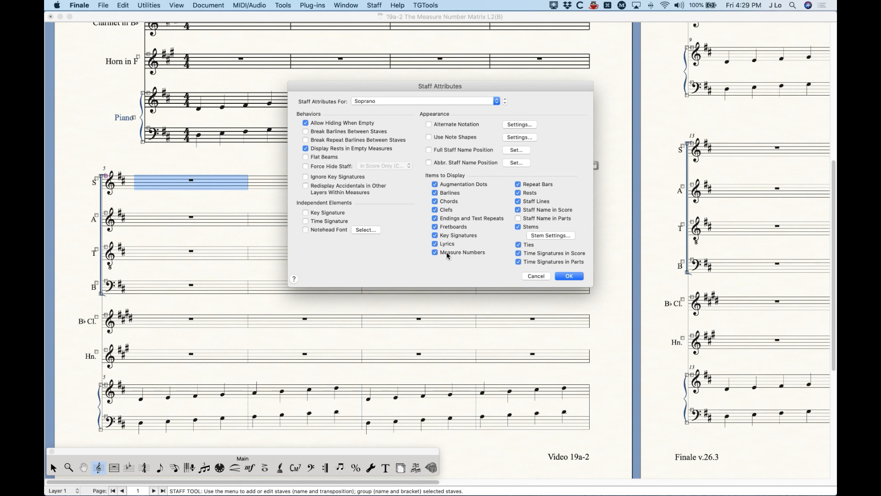
click(387, 101)
click(384, 109)
click(398, 102)
click(396, 109)
click(396, 111)
click(410, 131)
click(387, 101)
click(386, 108)
click(390, 102)
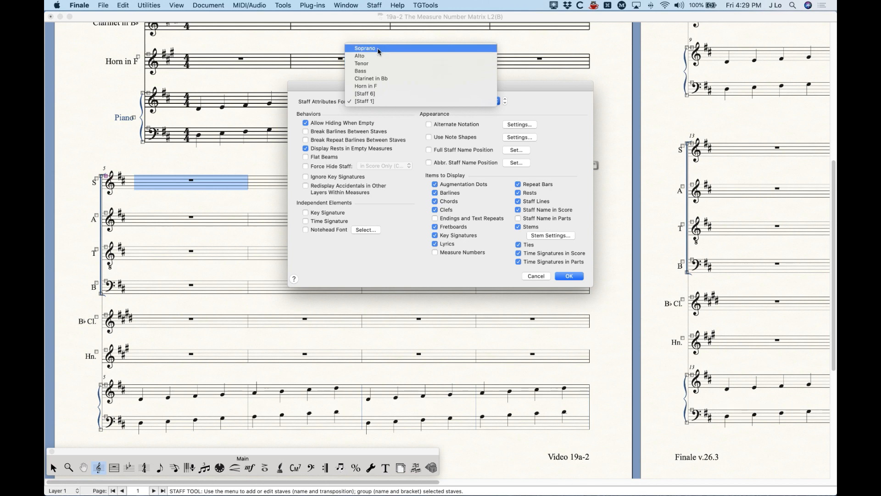
click(377, 48)
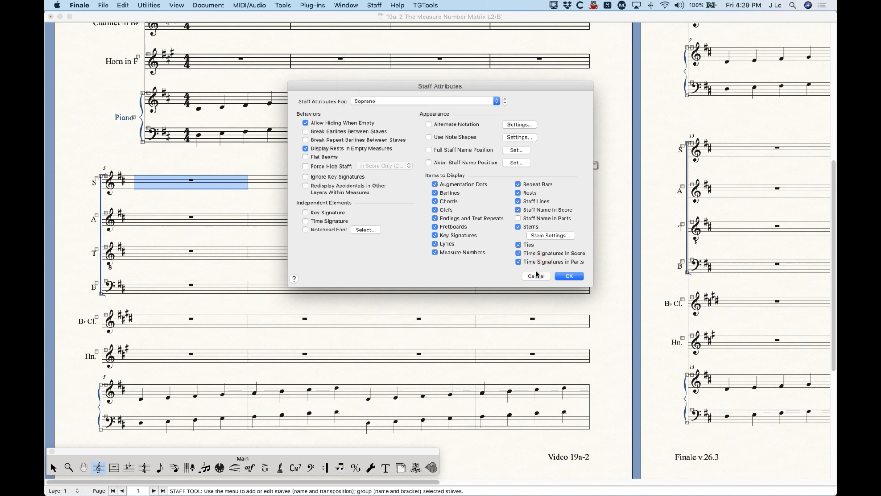
click(569, 276)
Turn off Top Staff for the score's measure numbers in Region 1 and apply the change.
key(alt+m)
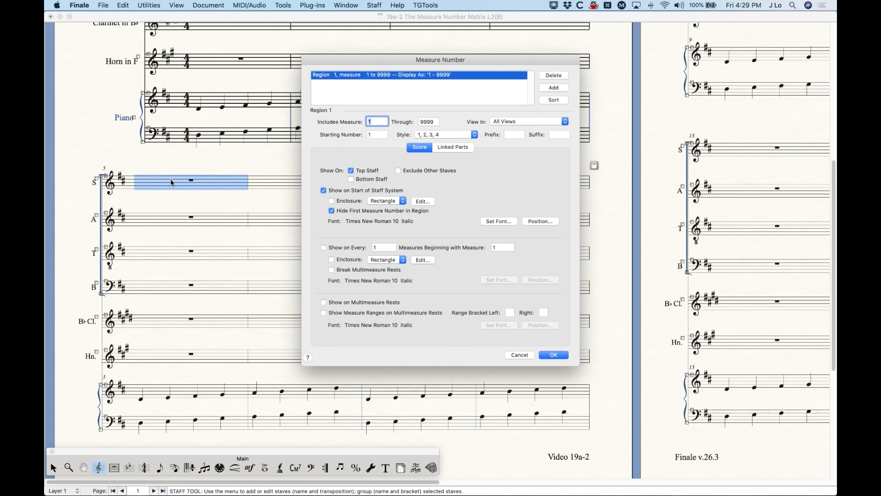
click(370, 172)
click(548, 356)
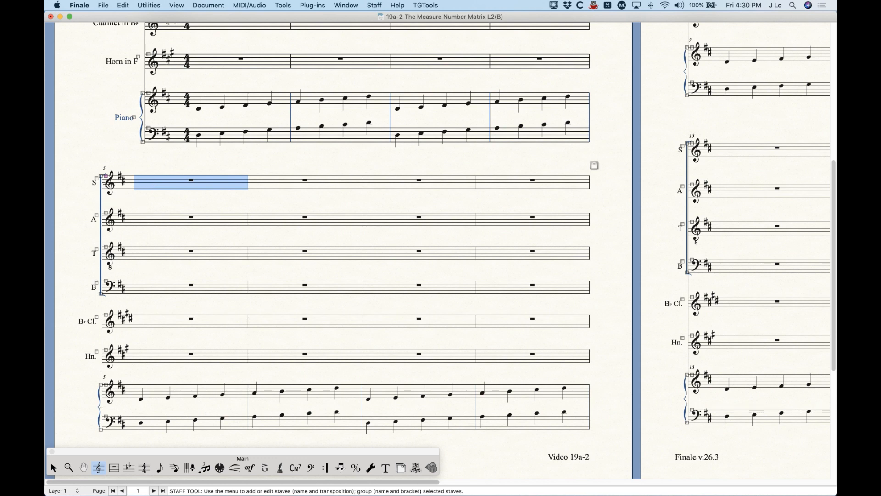
Turn on Measure Numbers in the Clarinet in Bb staff's attributes, then undo the change.
double_click(172, 180)
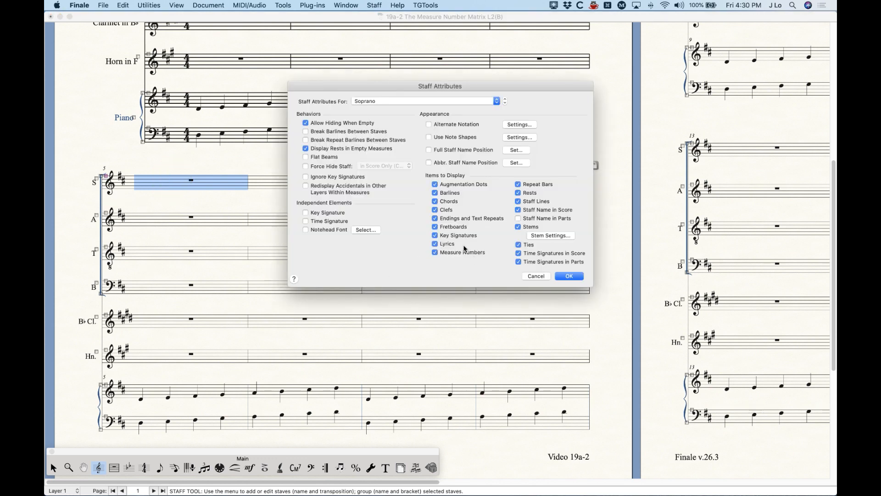
click(386, 100)
click(370, 132)
click(457, 252)
click(569, 275)
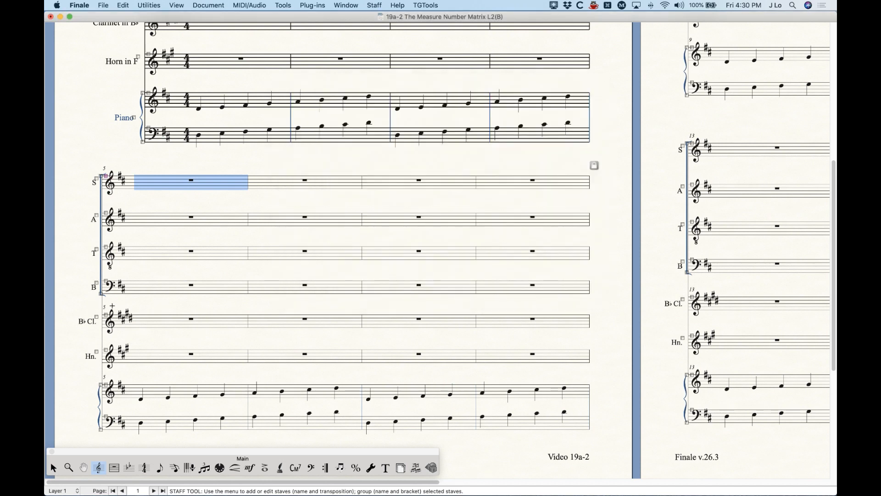
key(super+z)
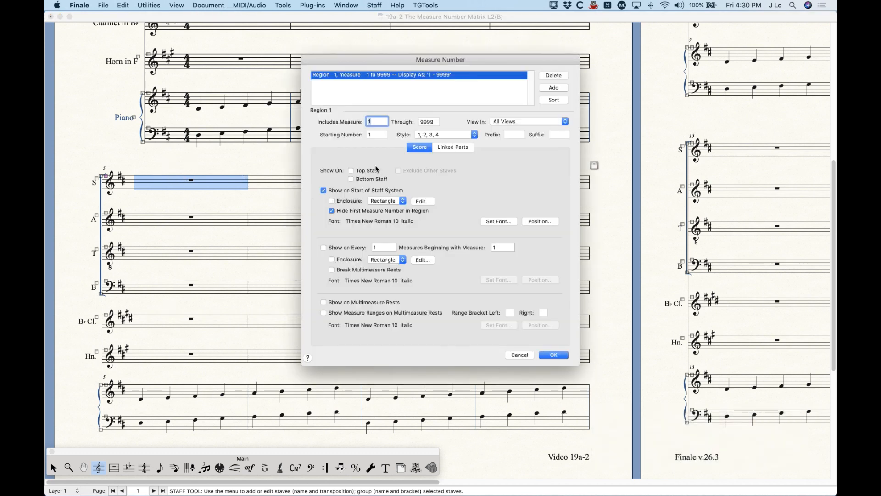
Set the score's measure numbers to show on Top Staff with Exclude Other Staves on and Bottom Staff off.
click(351, 171)
click(367, 182)
click(363, 179)
click(362, 170)
click(363, 179)
click(364, 179)
click(366, 170)
click(367, 170)
click(365, 170)
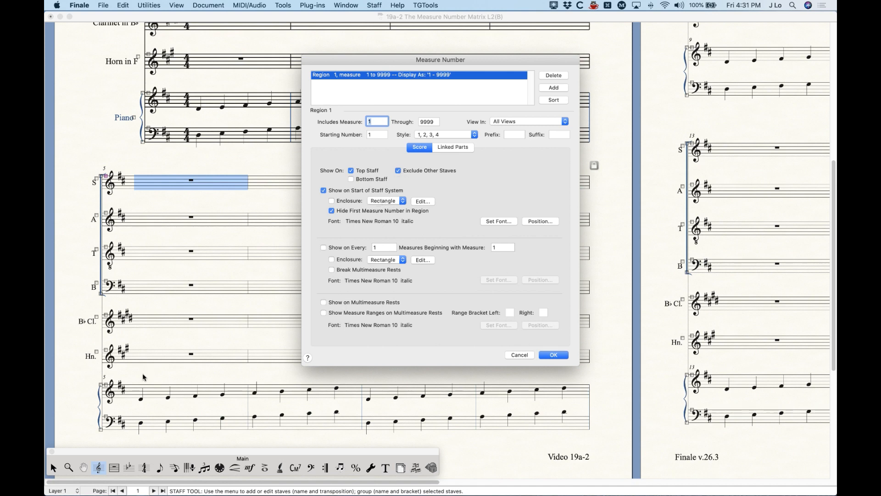
click(553, 354)
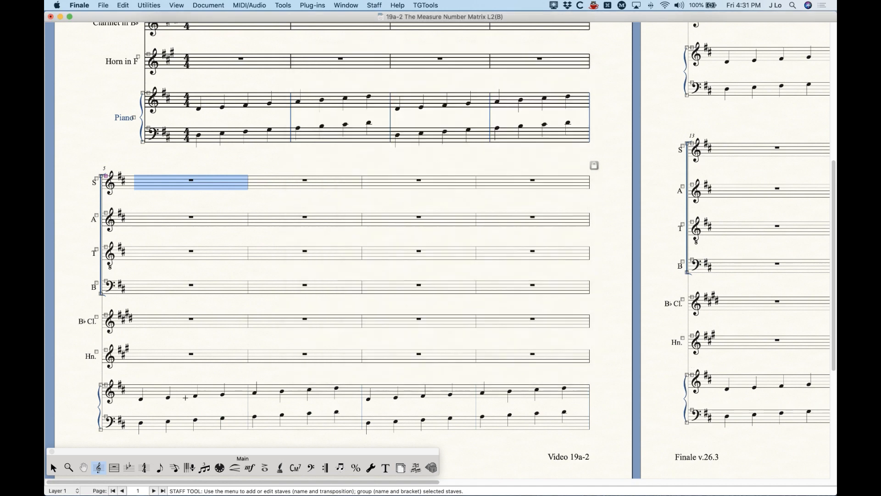
Check the Measure Numbers display option in the upper piano staff's attributes.
double_click(155, 388)
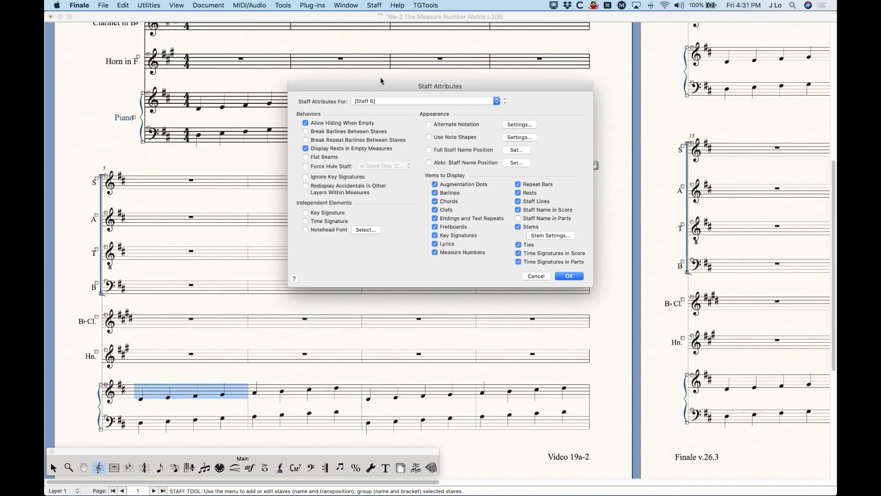
click(570, 275)
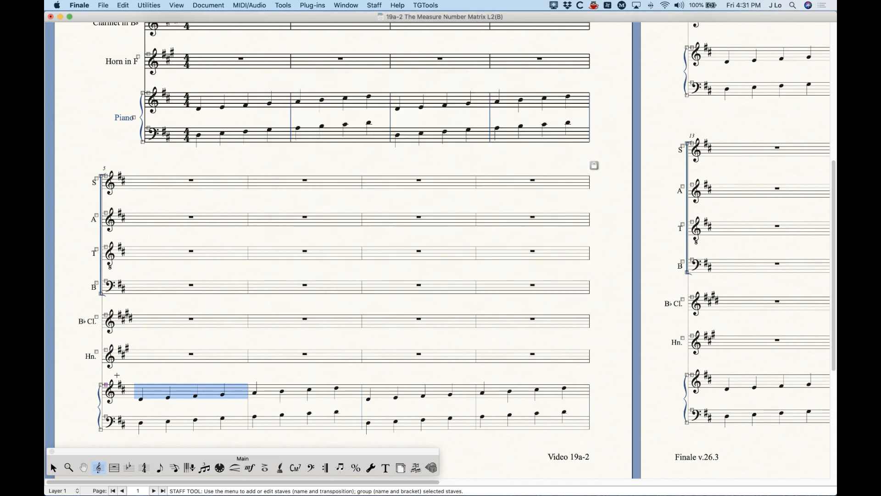
Turn off Exclude Other Staves for the score's measure numbers in Region 1, keeping Top Staff on, and apply the change.
key(alt+m)
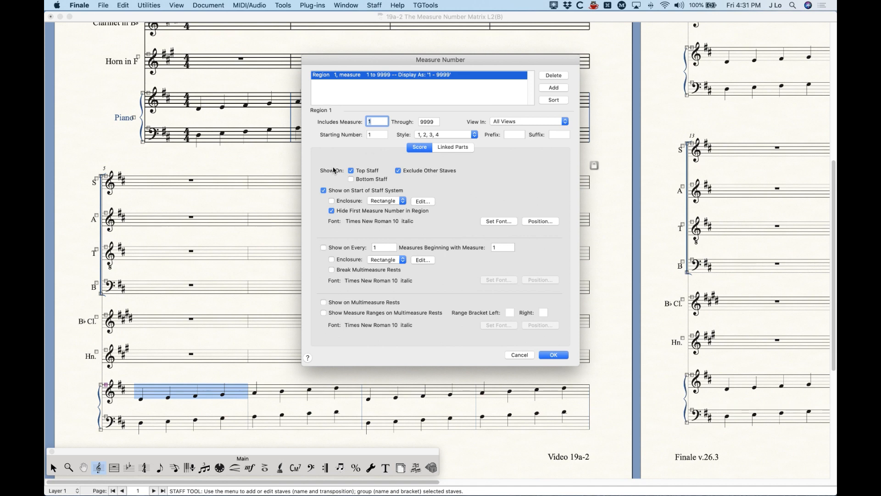
click(351, 171)
click(399, 171)
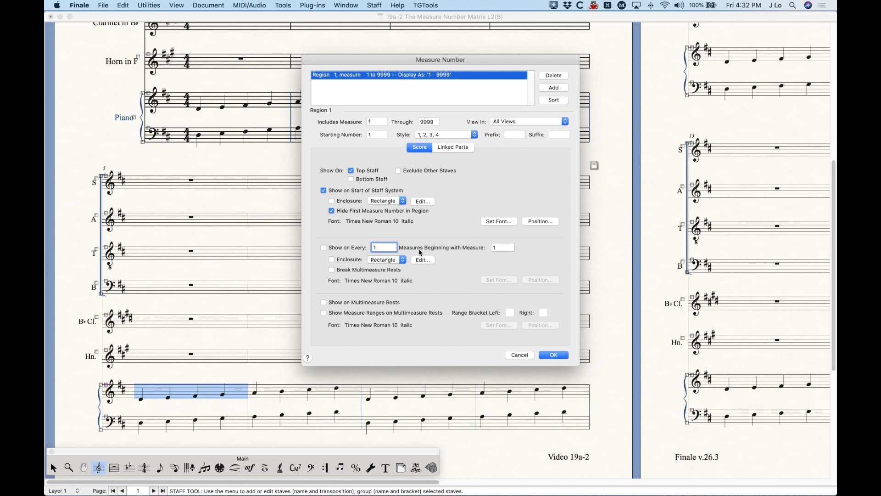
click(509, 249)
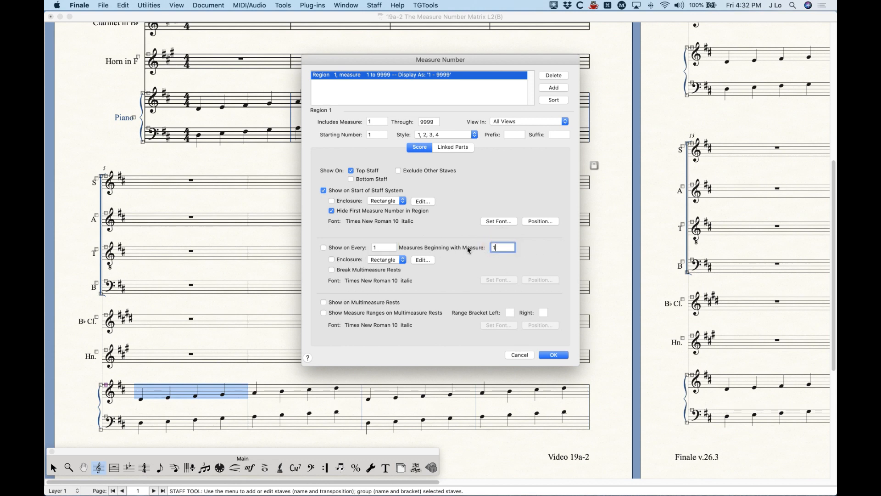
click(392, 248)
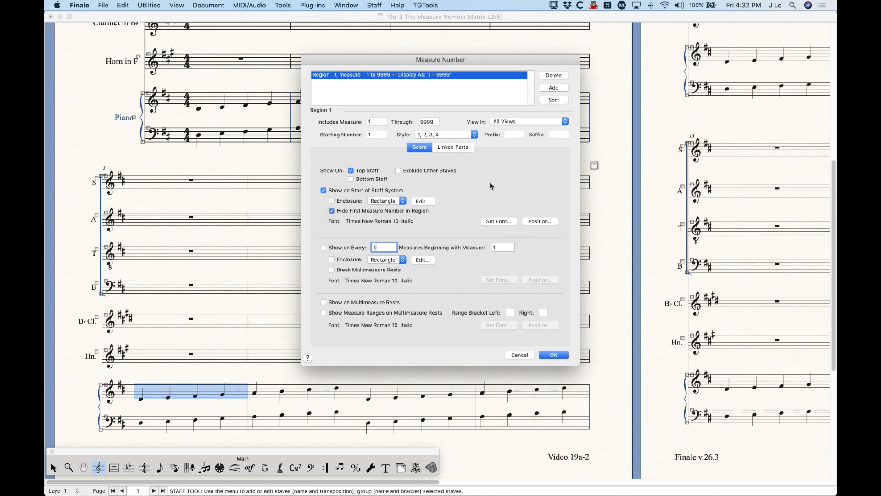
click(349, 76)
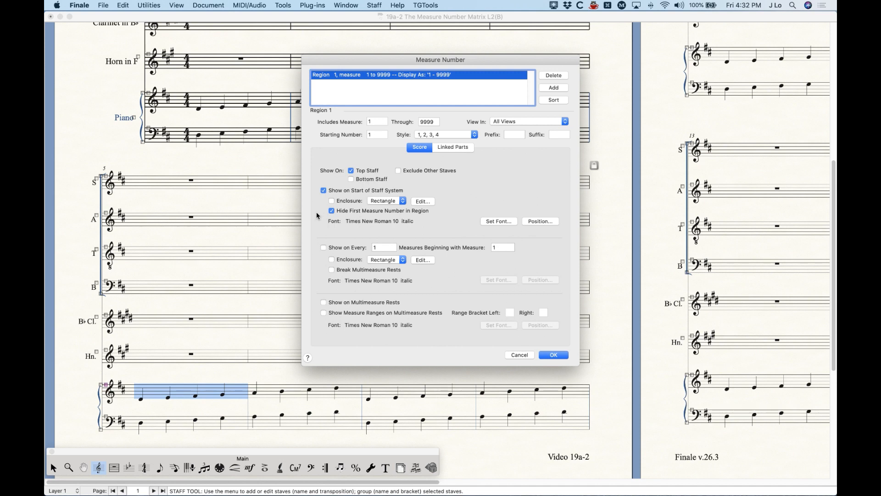
click(549, 355)
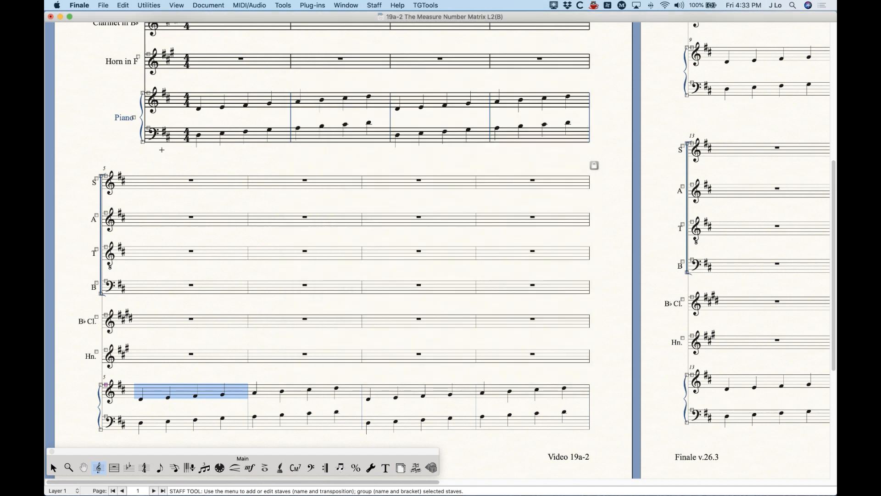
Turn off Hide First Measure Number in Region for the score's measure numbers in Region 1 and apply the change.
click(157, 162)
scroll(232, 267, up, 6)
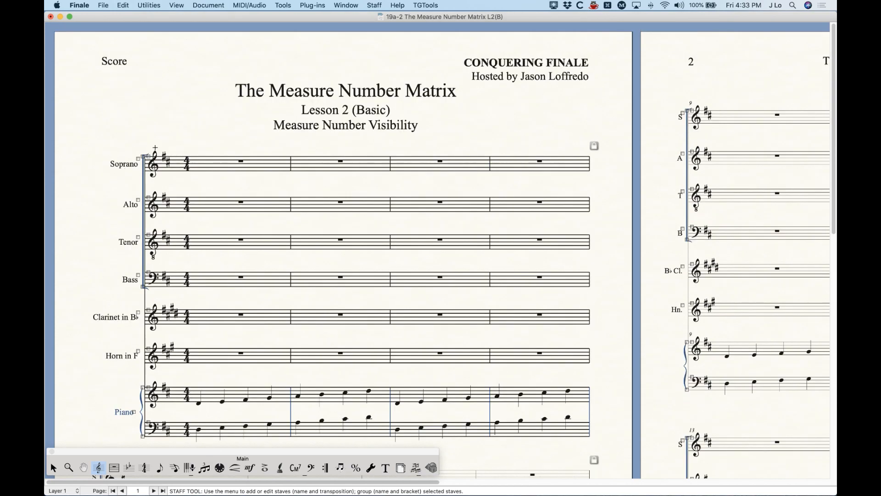
key(alt+m)
click(344, 211)
click(554, 354)
key(alt+m)
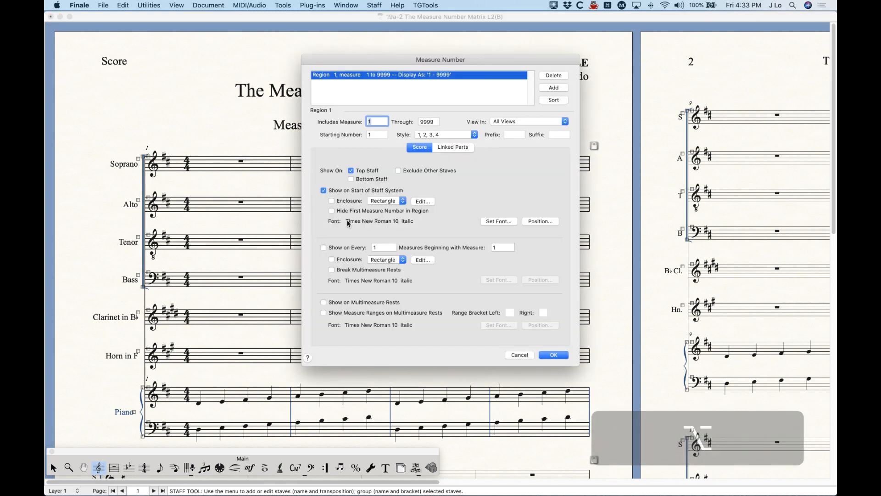
drag(404, 60, 453, 88)
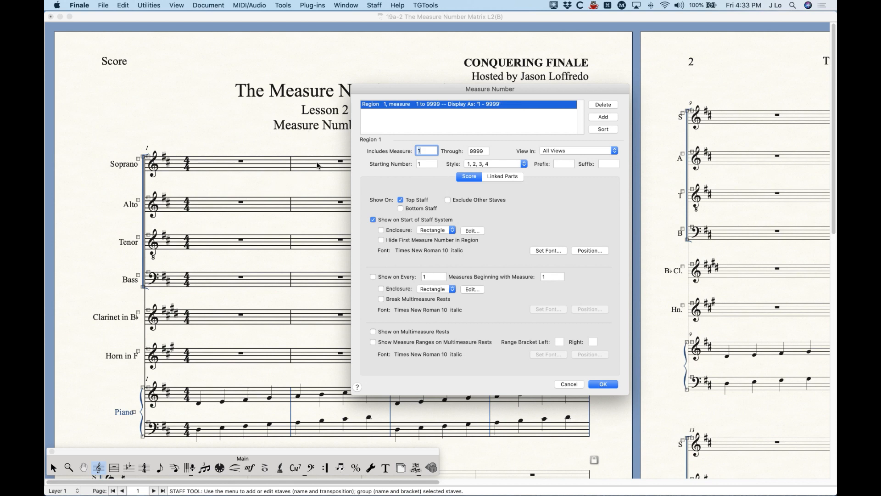
click(569, 384)
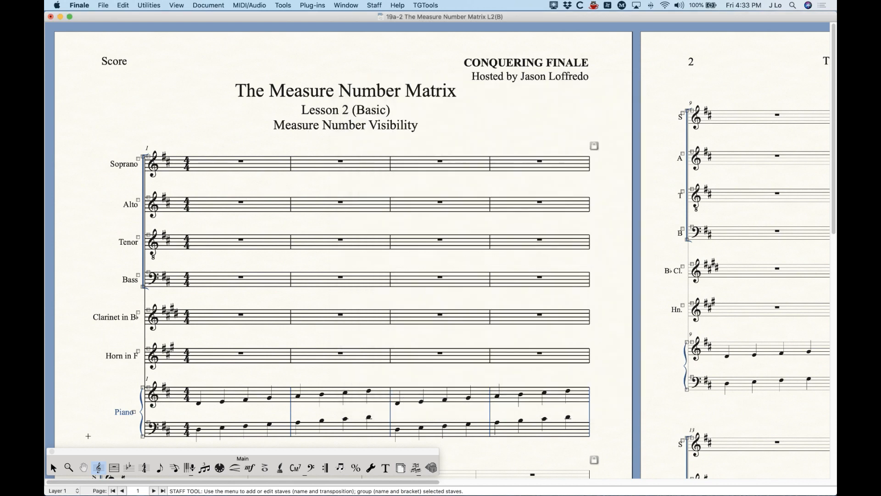
Move measure 4 down to the second system, then return it to the first system.
click(54, 468)
scroll(443, 284, down, 1)
click(536, 148)
key(Down)
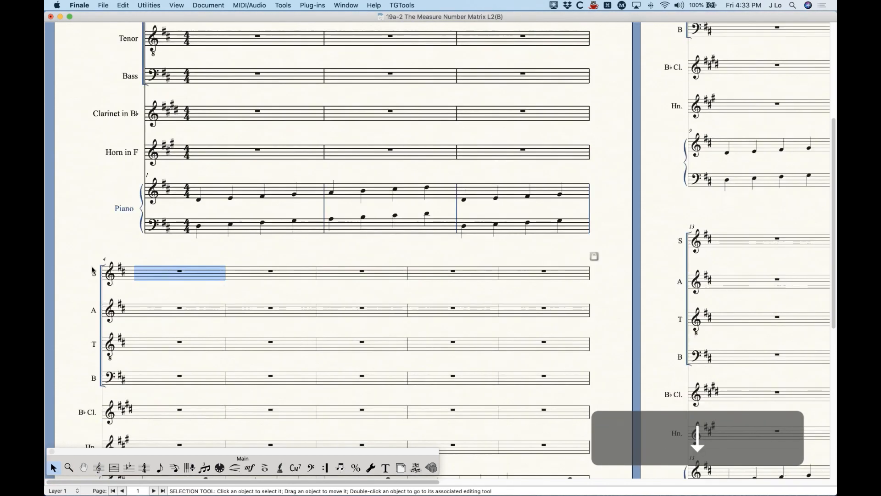
key(Up)
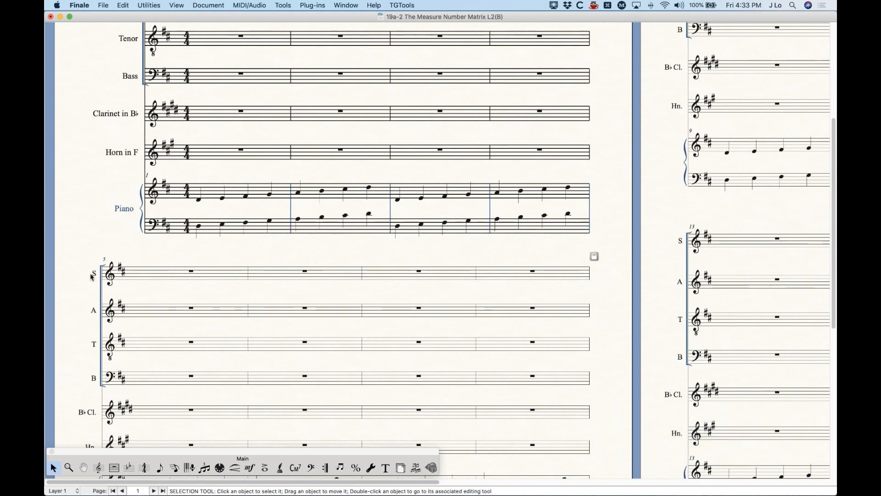
Turn on Show on Every 1 Measures Beginning with Measure 1 for the score and review the measure numbers on both systems.
scroll(147, 313, up, 2)
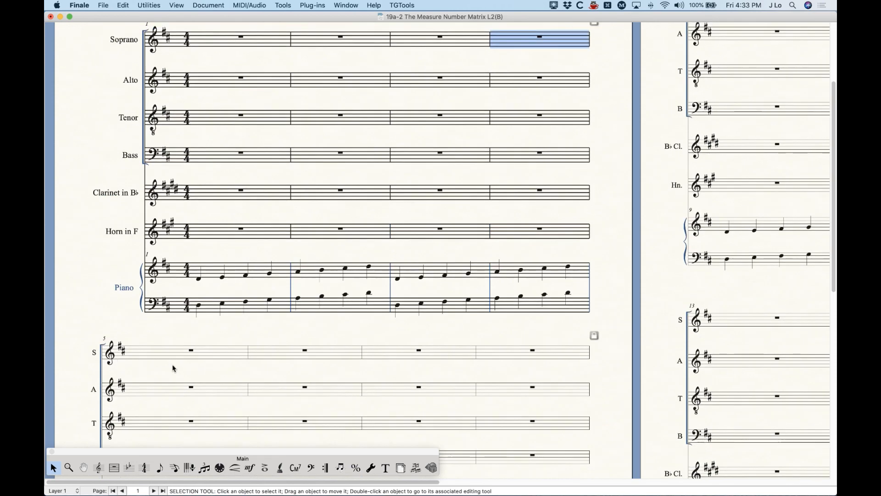
scroll(172, 364, up, 3)
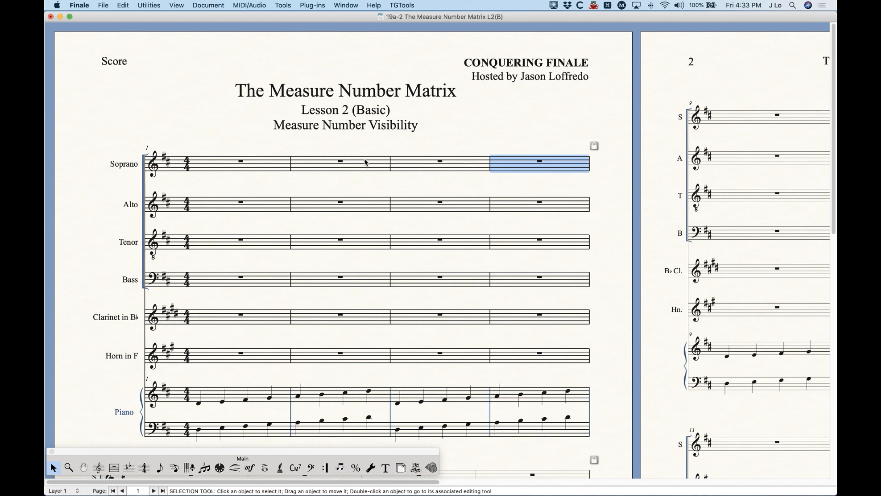
key(alt+m)
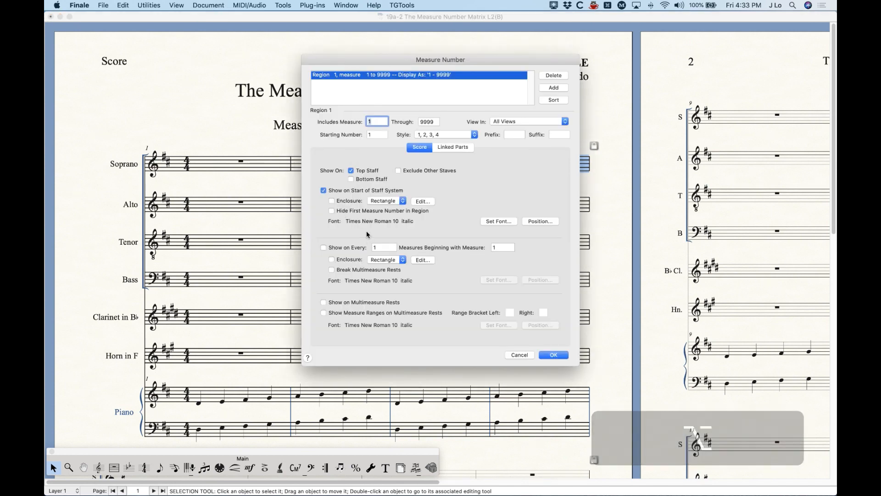
click(347, 248)
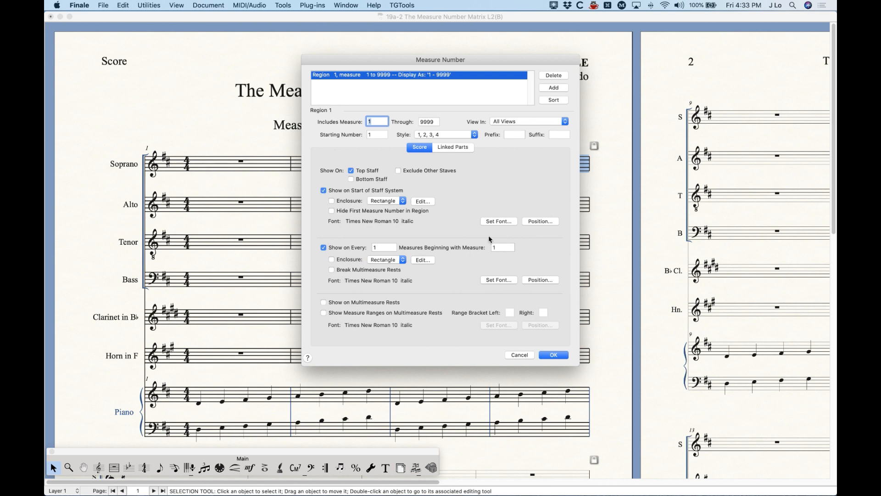
click(553, 355)
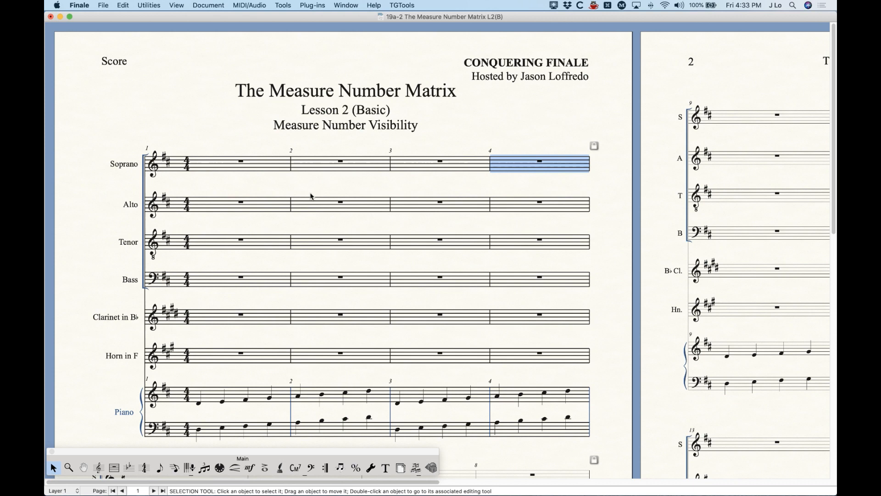
click(340, 147)
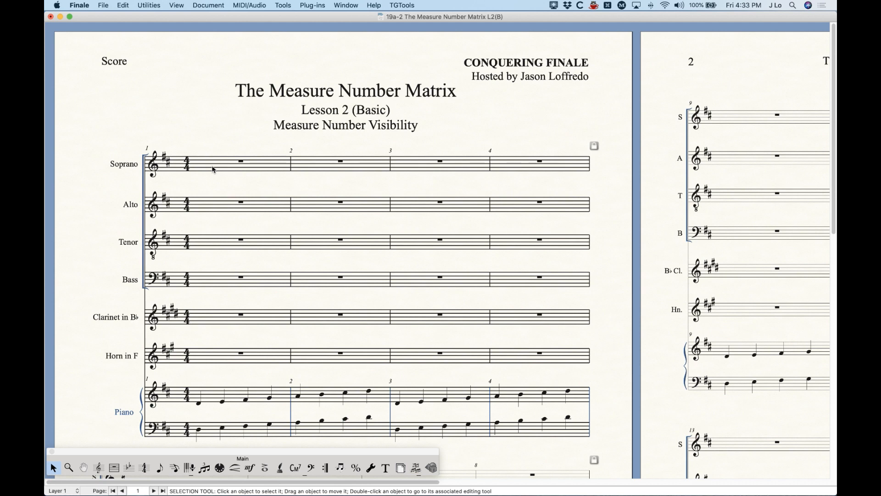
key(alt+m)
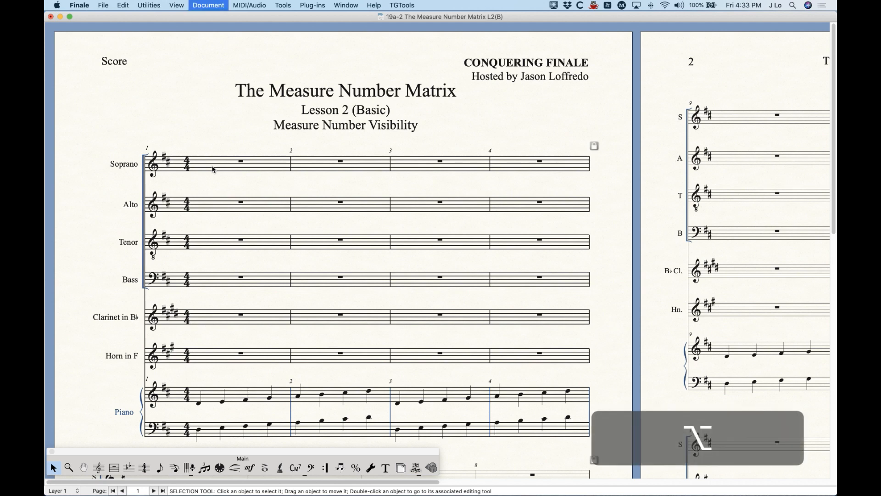
click(553, 355)
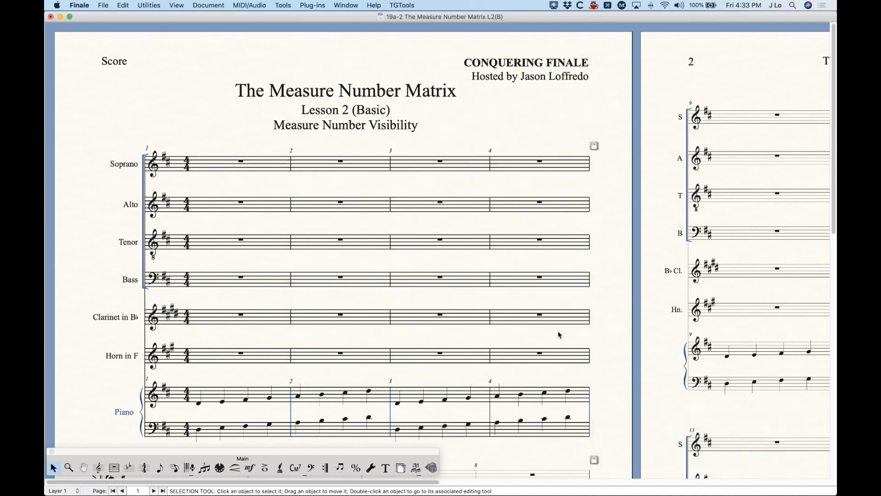
scroll(433, 269, down, 4)
scroll(433, 268, down, 3)
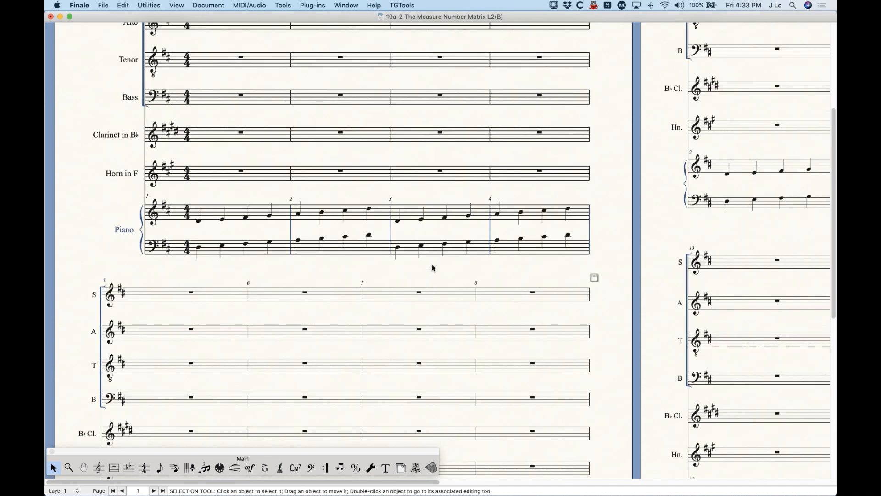
scroll(431, 269, up, 8)
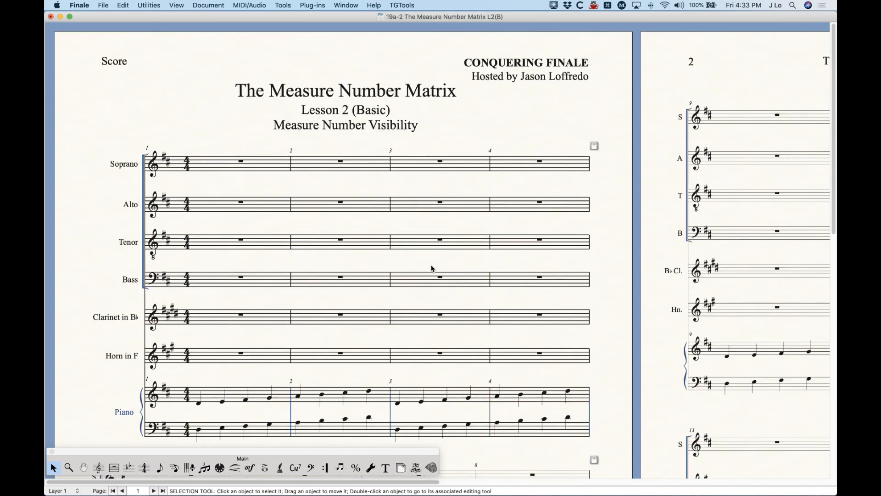
Turn off Show on Start of Staff System for the score in Region 1 and inspect the measure number placement up close.
key(alt+m)
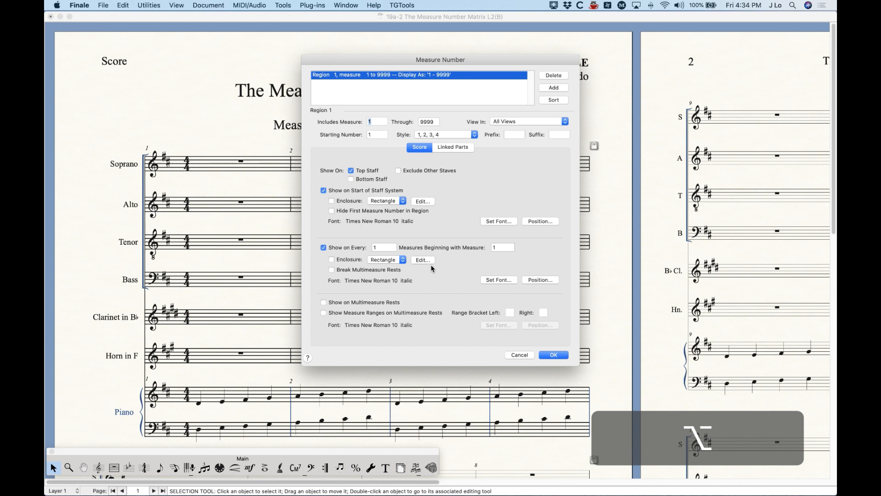
drag(385, 25, 475, 103)
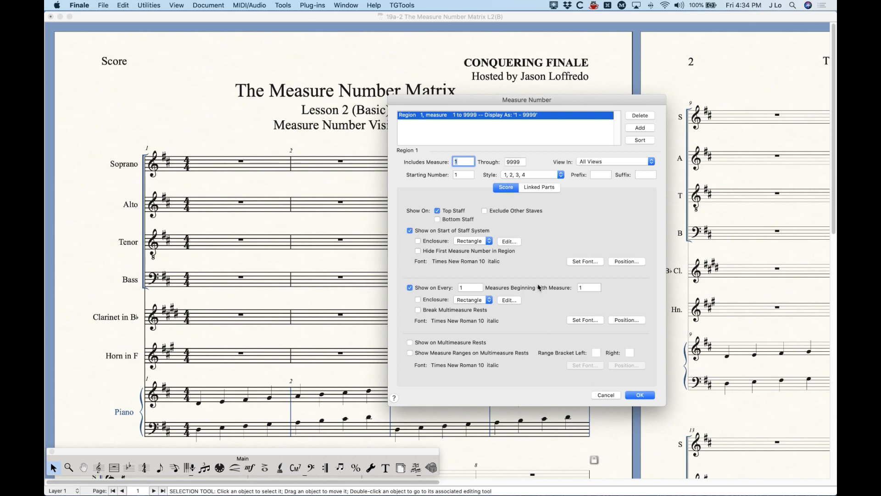
click(441, 231)
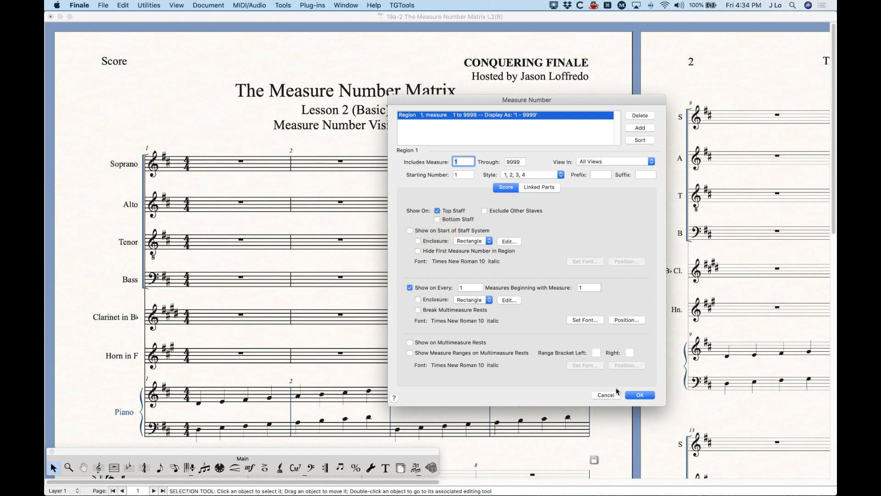
click(640, 394)
scroll(209, 282, down, 6)
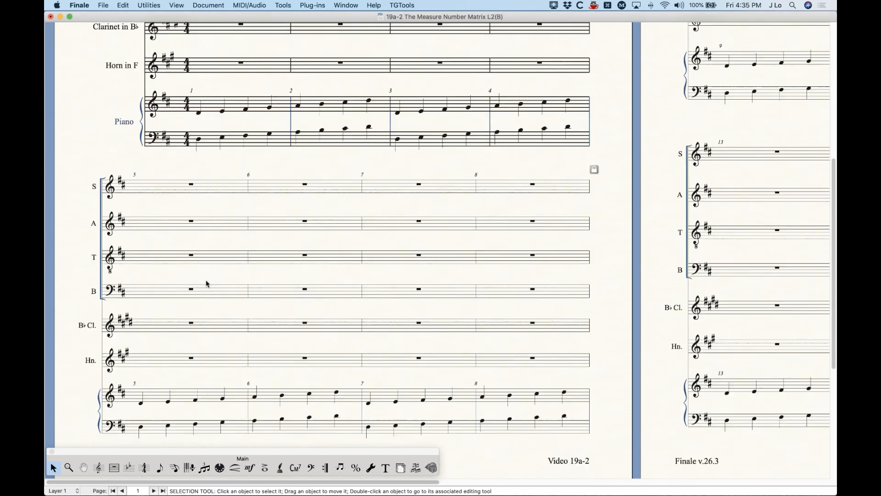
scroll(209, 294, up, 6)
key(super+equal)
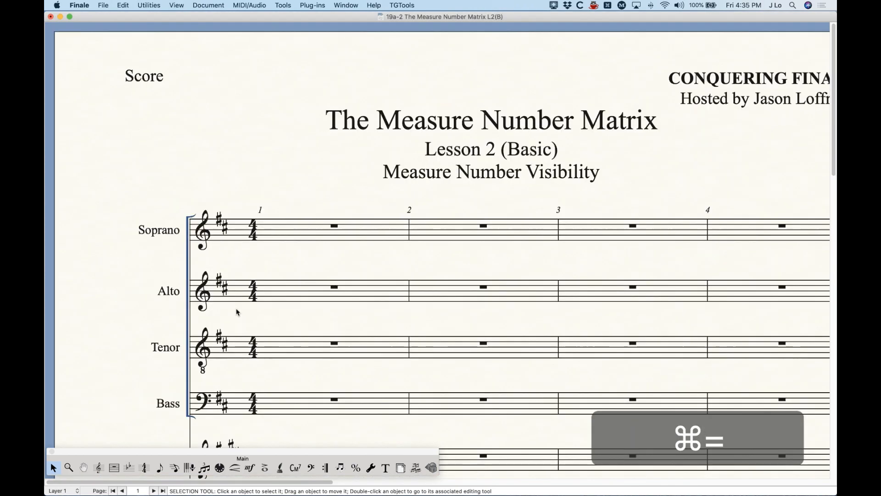
key(super+equal)
scroll(298, 324, right, 3)
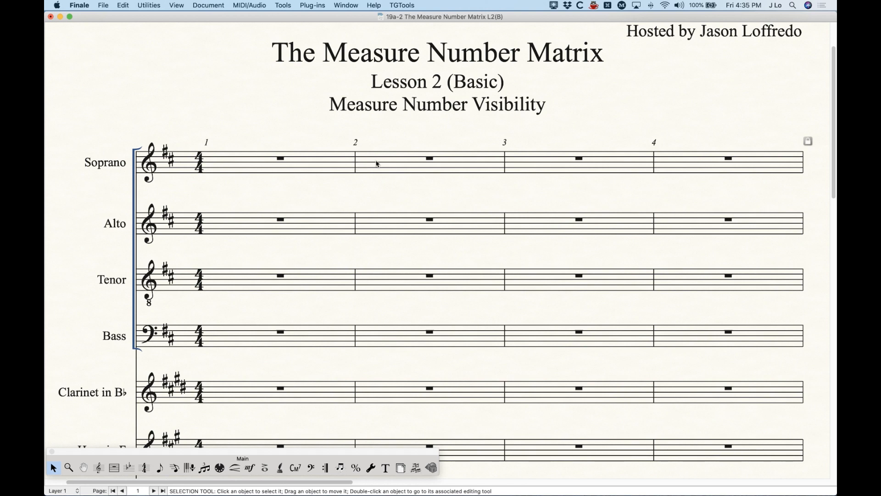
Turn on Show on Start of Staff System for the score's measure numbers in Region 1 and apply the change.
key(alt+m)
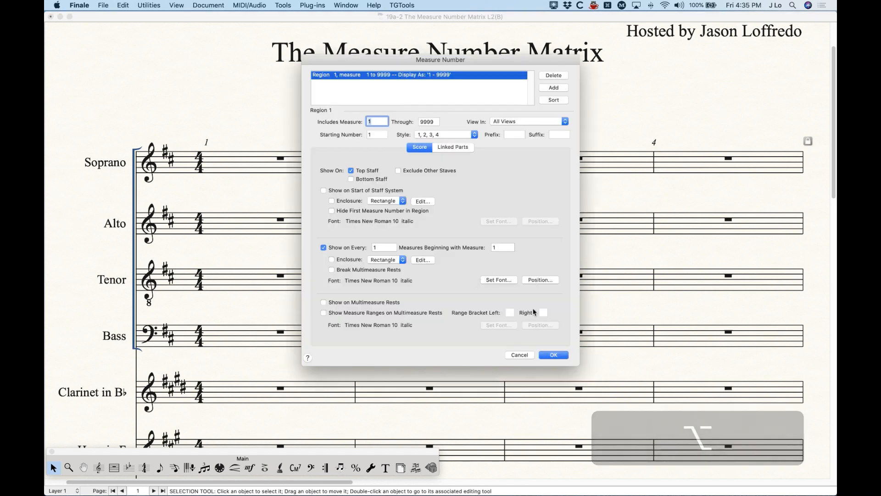
click(514, 355)
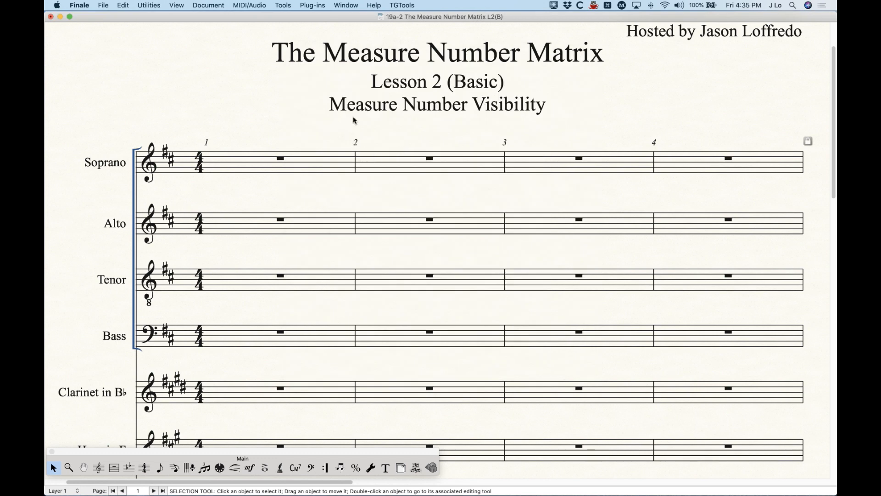
click(394, 167)
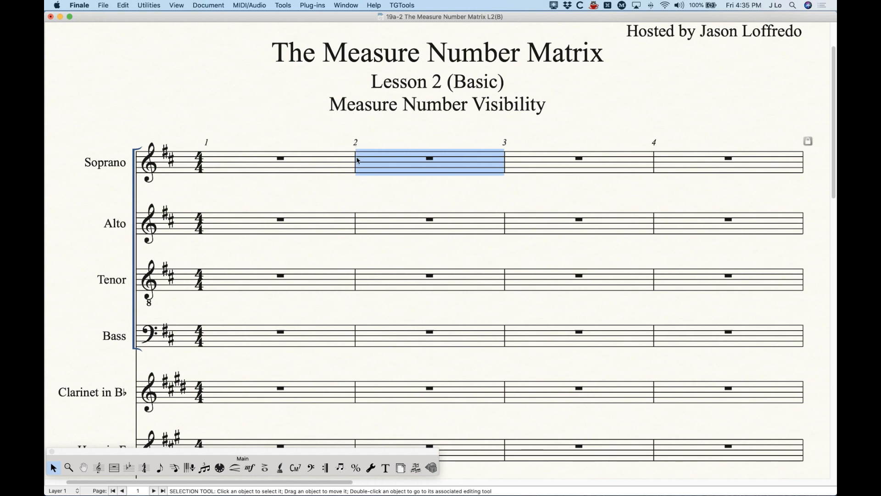
click(274, 170)
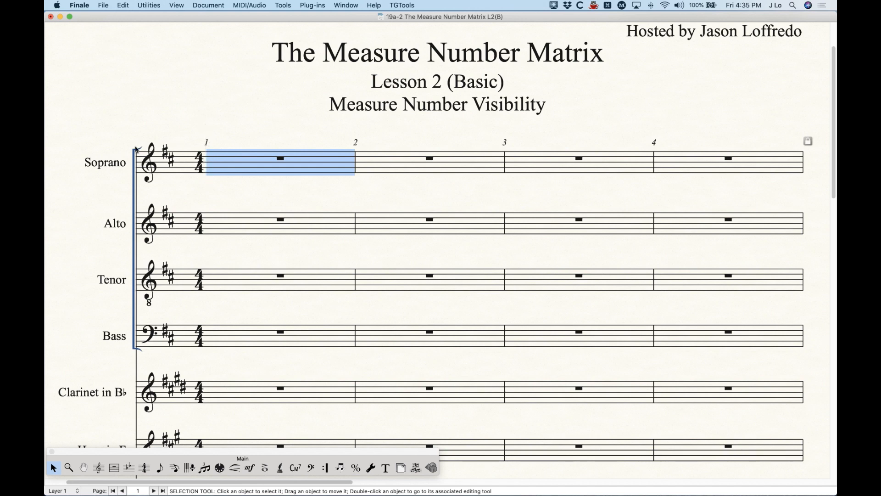
alt+double_click(208, 142)
click(370, 191)
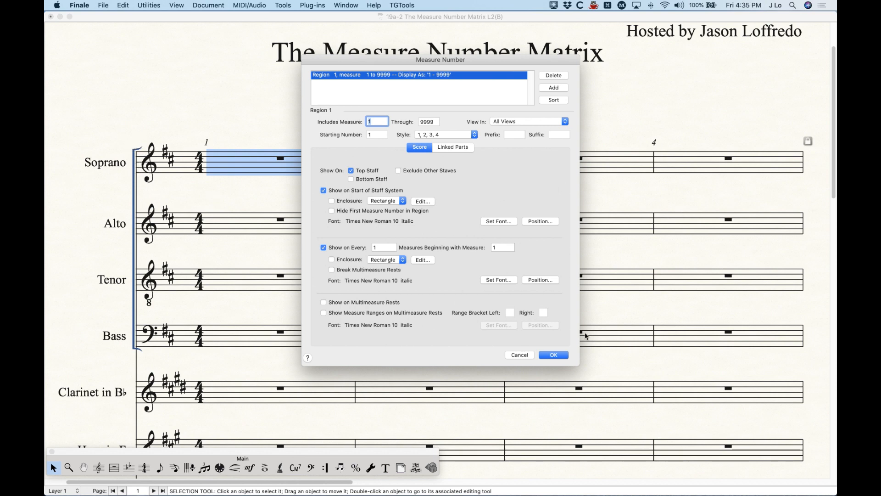
click(553, 354)
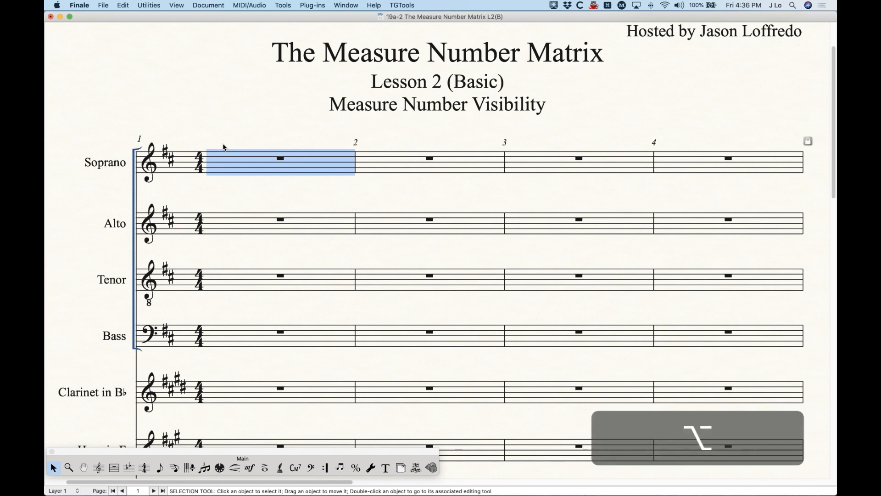
Turn on the enclosure for Region 1's measure numbers at the start of staff systems in the score and apply it.
key(alt+m)
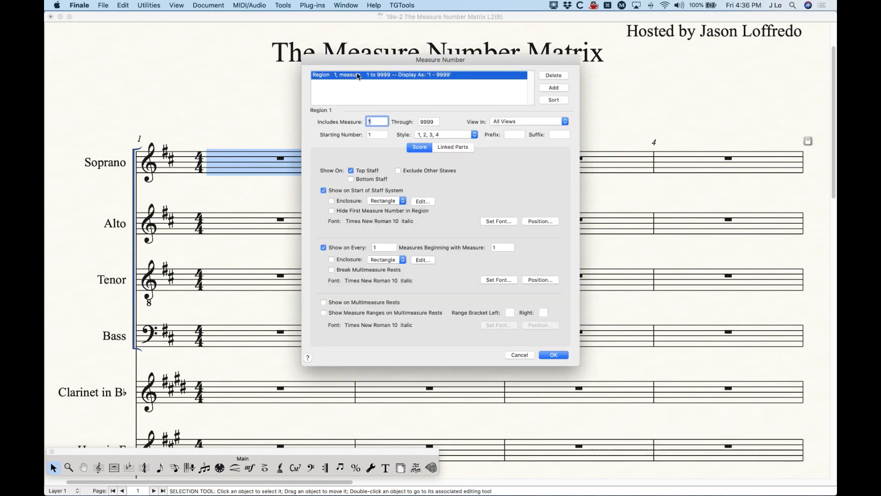
drag(357, 63, 489, 84)
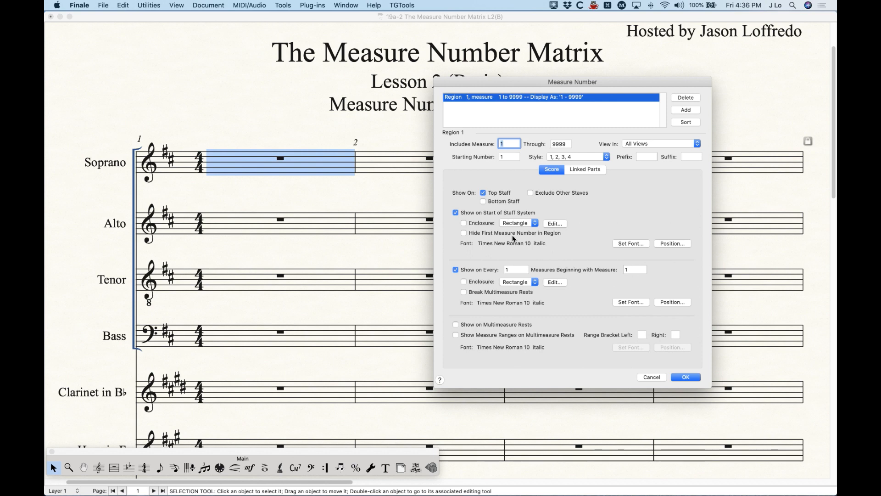
drag(512, 81, 429, 64)
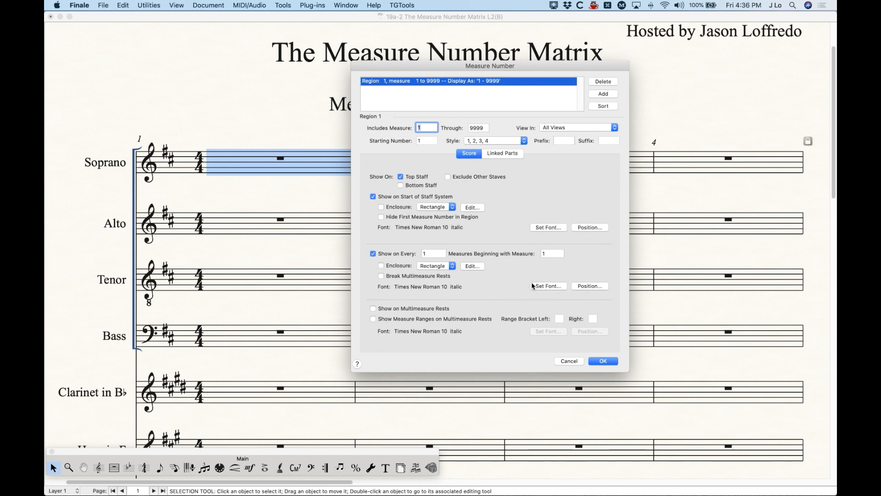
click(394, 209)
click(604, 361)
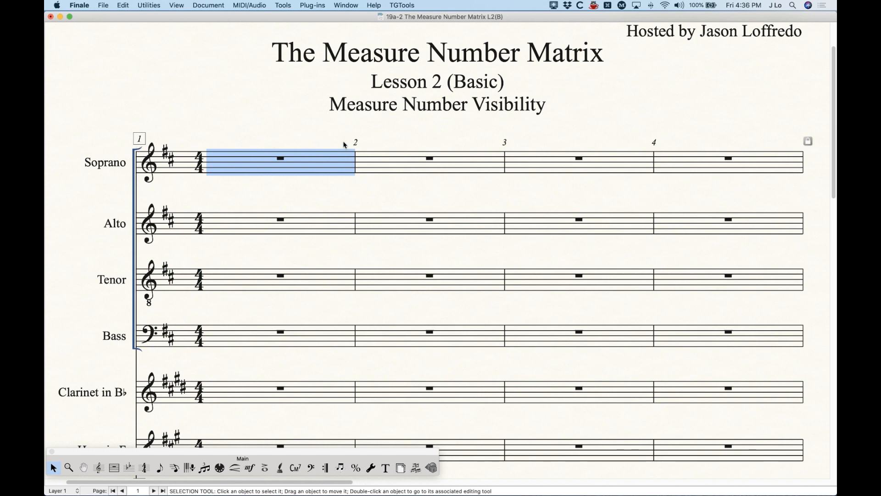
Turn off the start-of-system enclosure in Region 1, and review the available enclosure shapes and the Rectangle's Enclosure Designer settings.
key(alt+m)
click(332, 201)
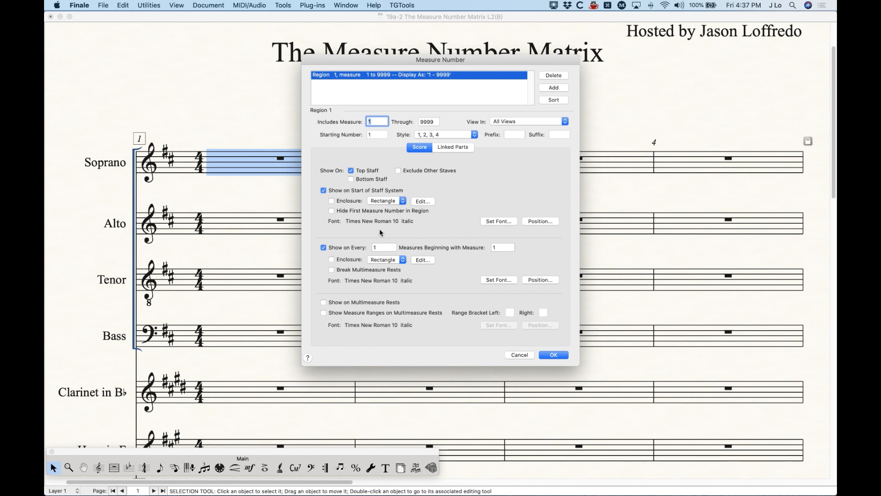
click(386, 202)
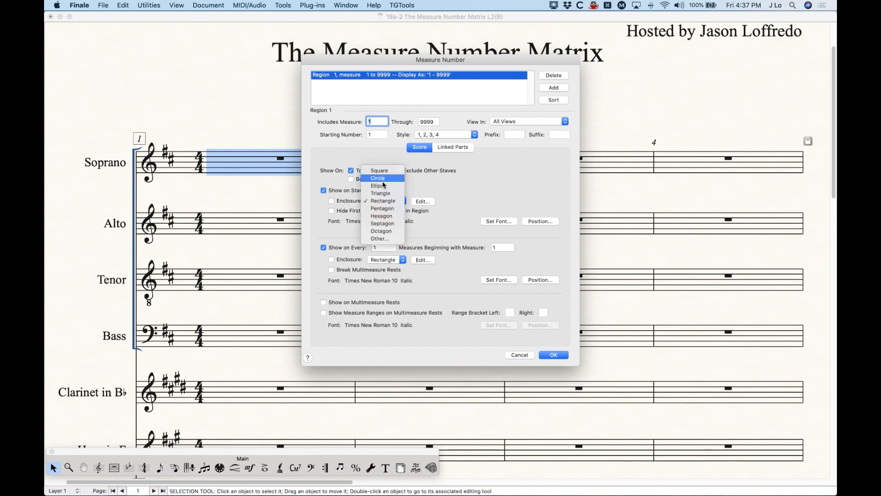
click(464, 196)
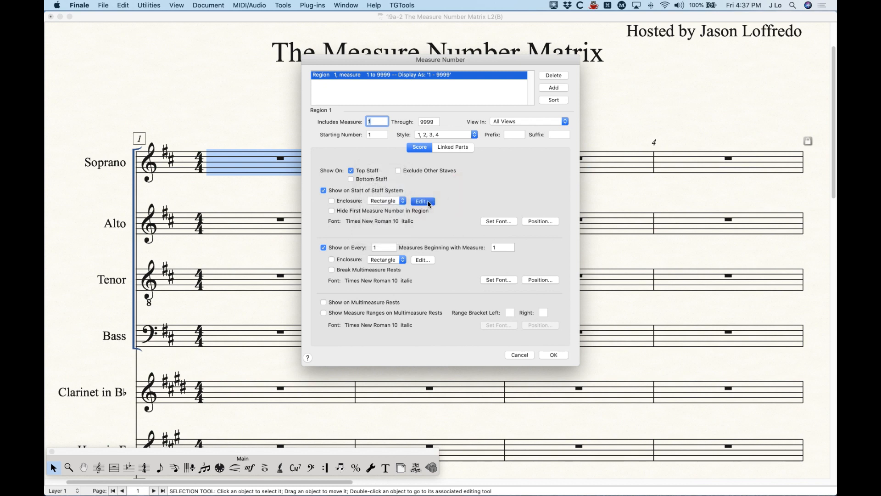
click(423, 201)
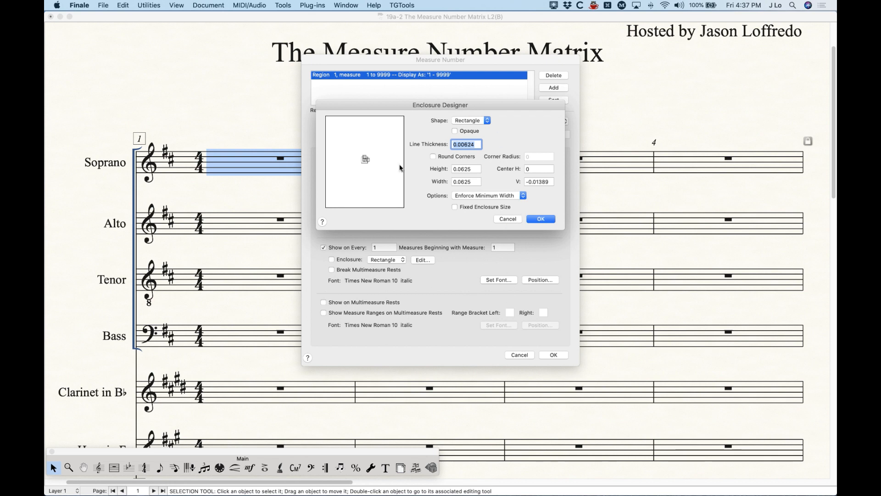
click(543, 218)
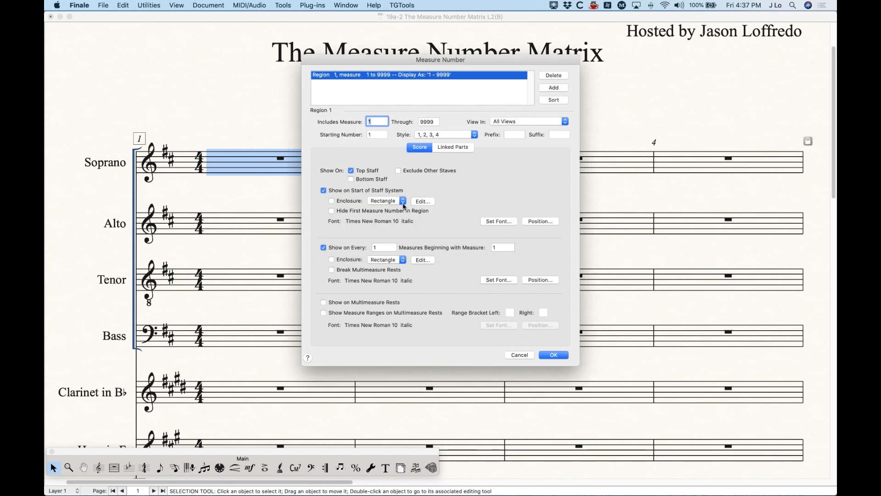
Turn on the Rectangle enclosure for both the start-of-system and the Show on Every measure numbers in the score and apply it.
click(345, 200)
click(349, 261)
click(553, 355)
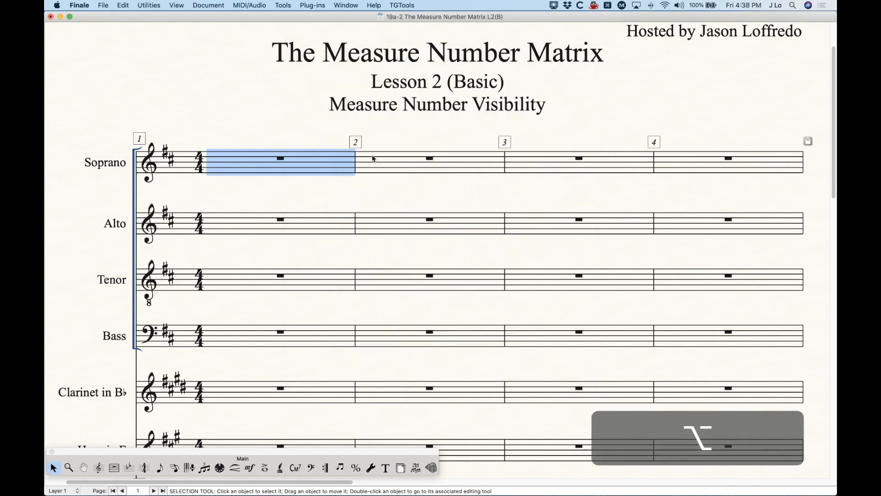
Turn off both measure number enclosures for the score in Region 1, check the start-of-system font settings, and apply the changes.
key(alt+n)
click(353, 201)
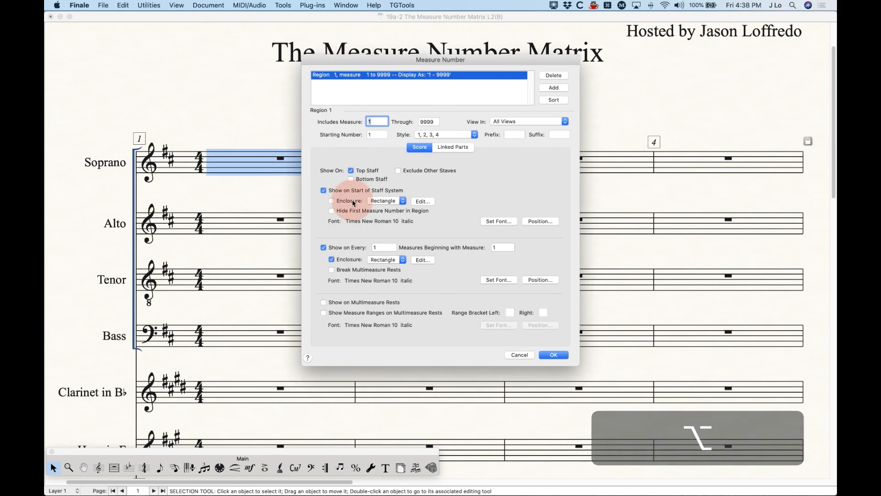
click(354, 259)
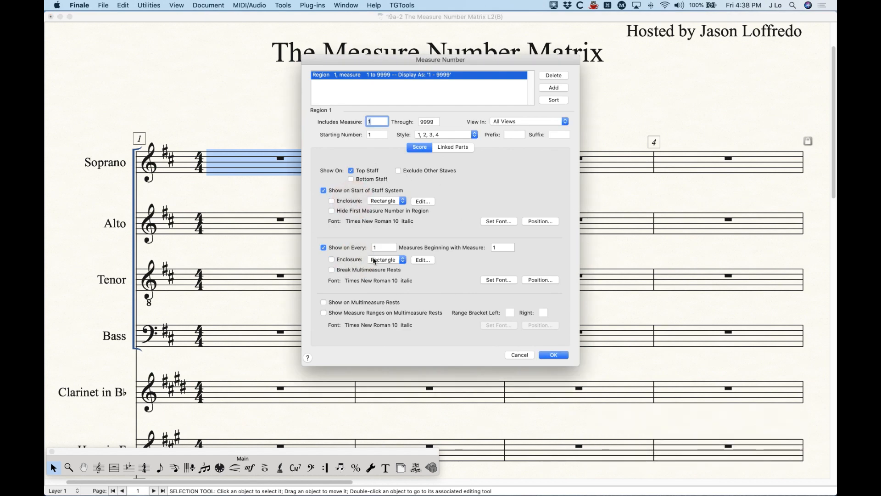
click(502, 223)
drag(469, 153, 464, 145)
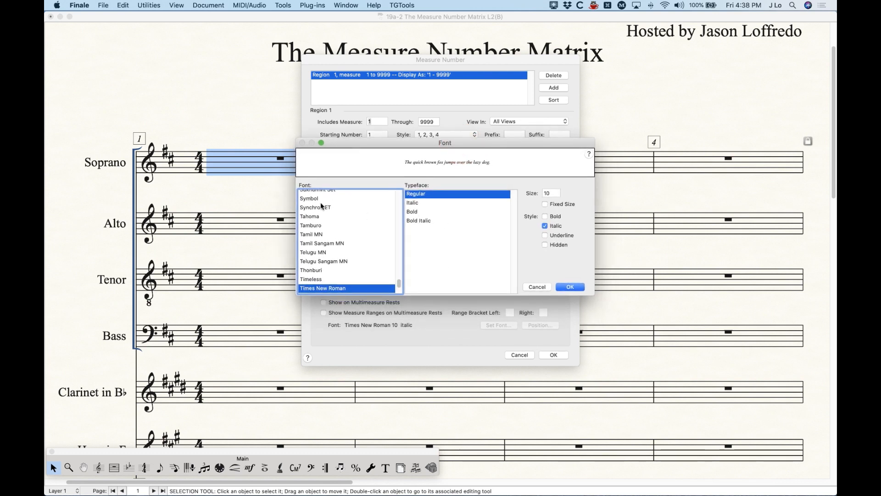
click(556, 193)
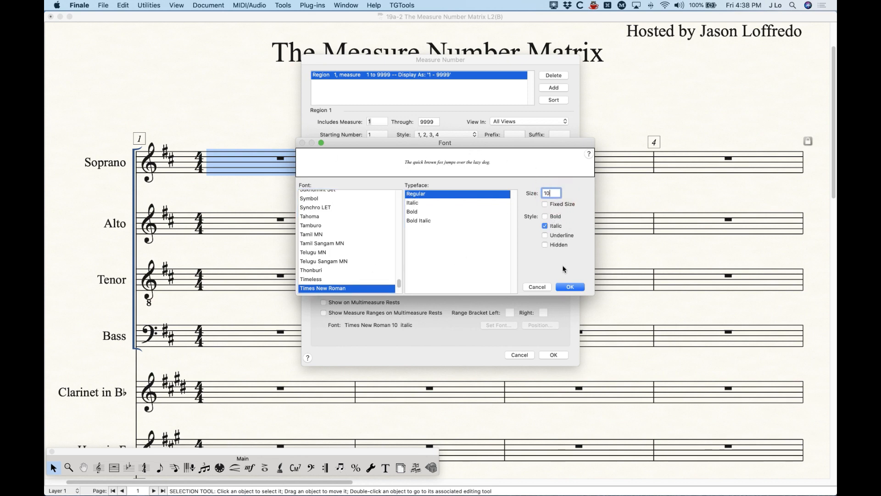
click(569, 286)
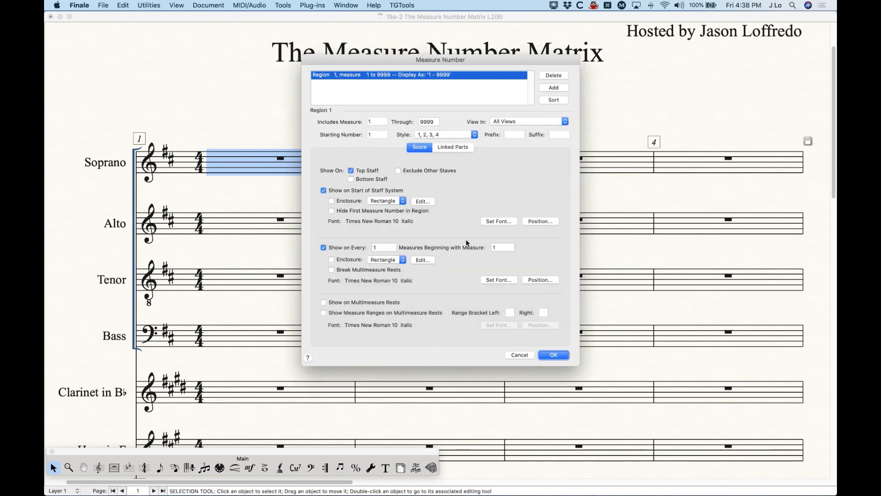
click(554, 355)
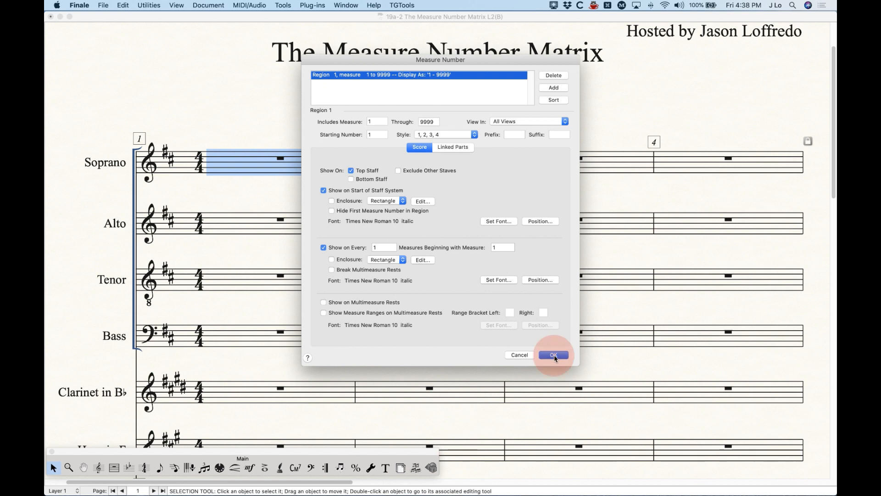
Review the default Measure Number text font in the document's font options and leave the options without changing anything.
click(208, 5)
click(229, 199)
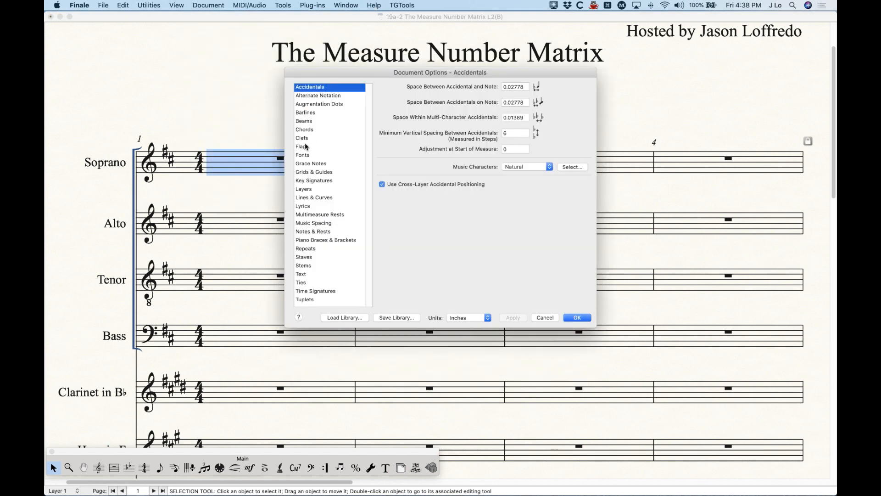
click(304, 156)
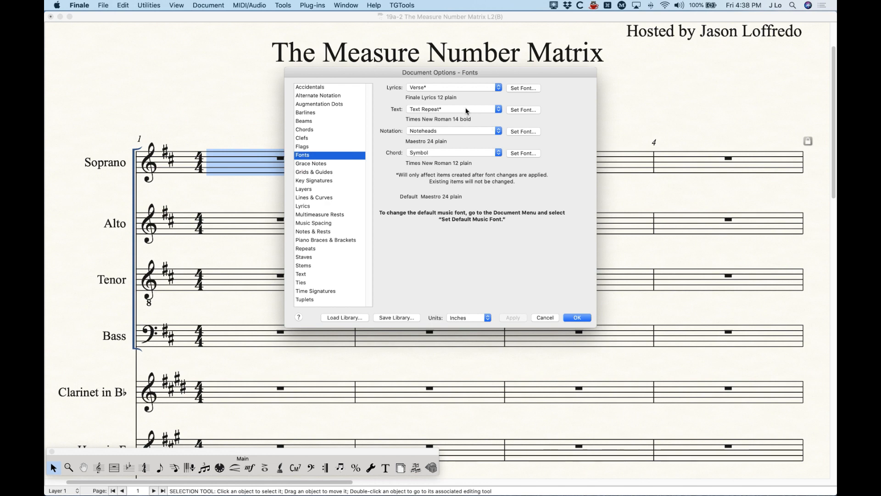
click(433, 131)
click(388, 115)
click(424, 109)
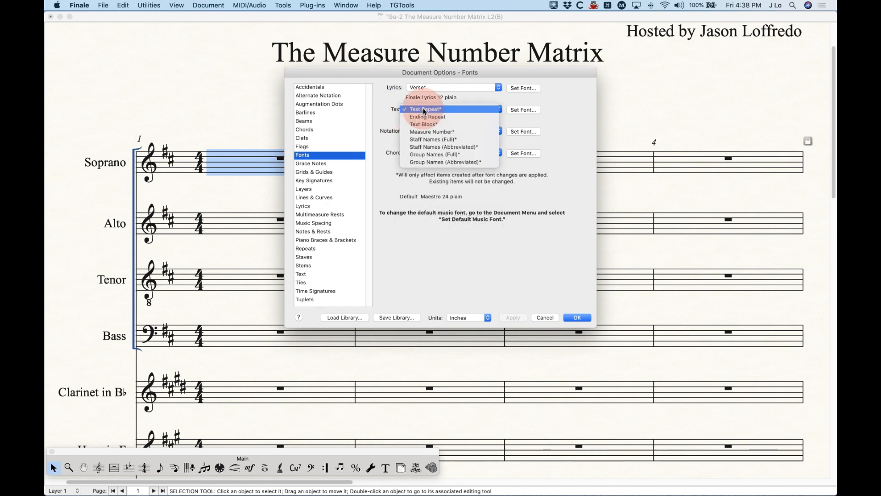
click(430, 132)
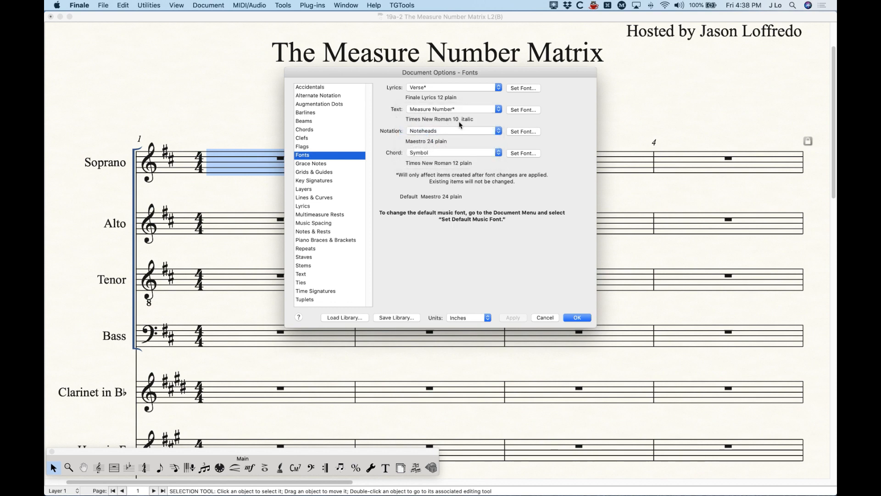
click(535, 109)
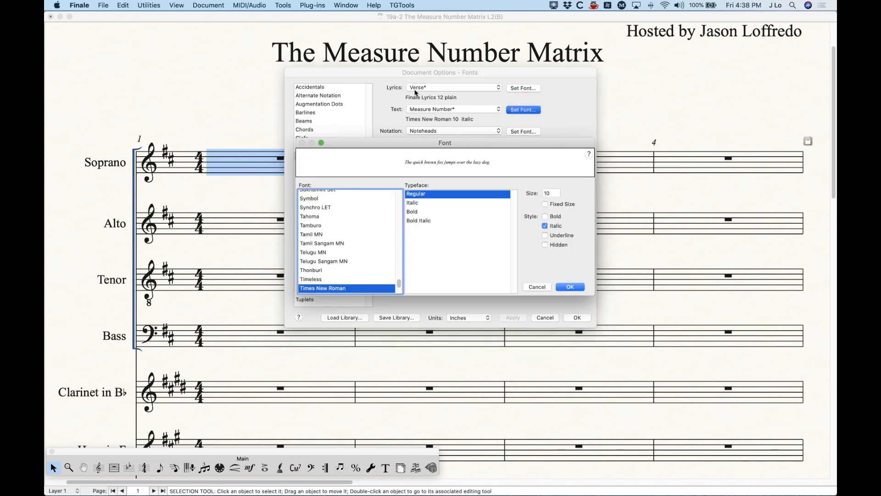
click(532, 286)
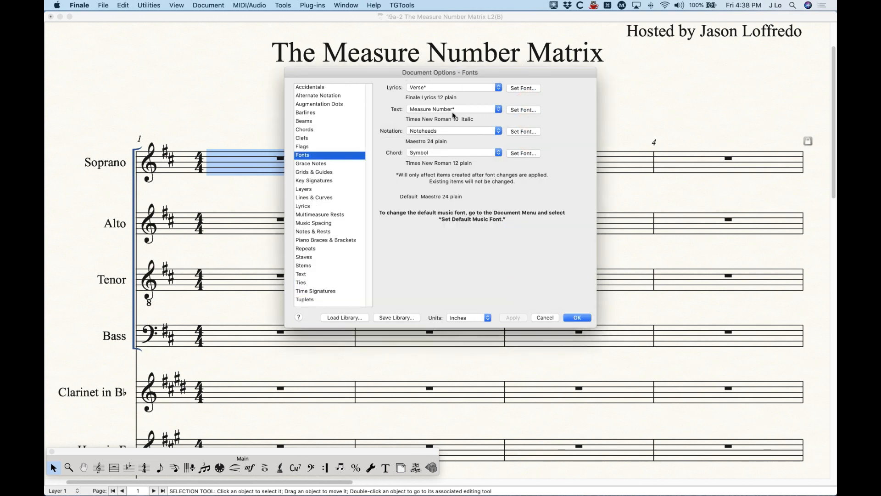
click(544, 317)
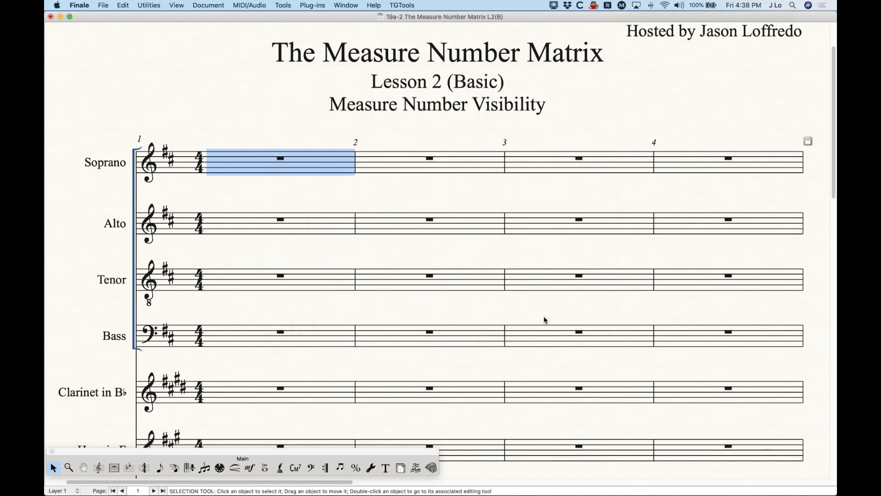
Reopen the Measure Number settings and examine how Region 1 is listed when deselected and selected again.
key(alt+m)
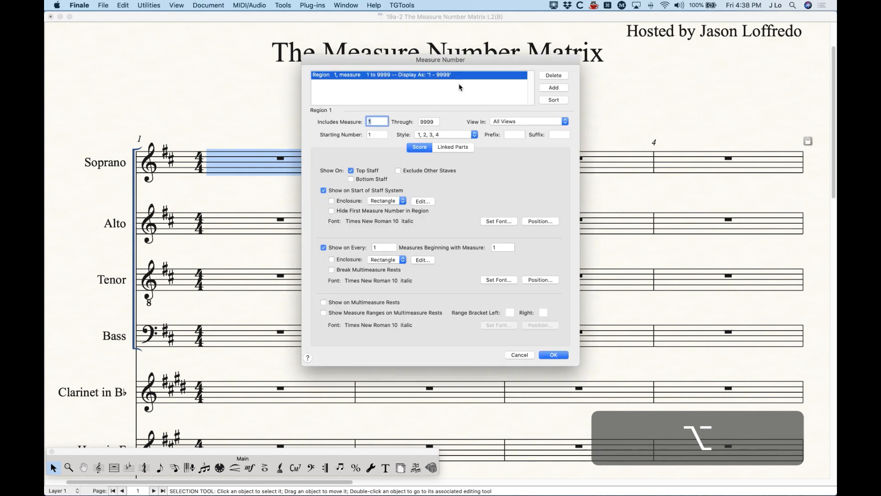
click(435, 81)
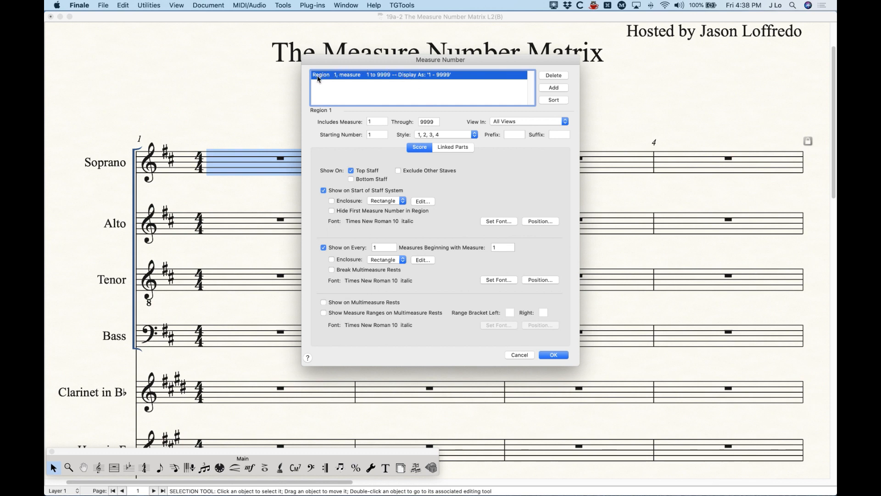
click(379, 96)
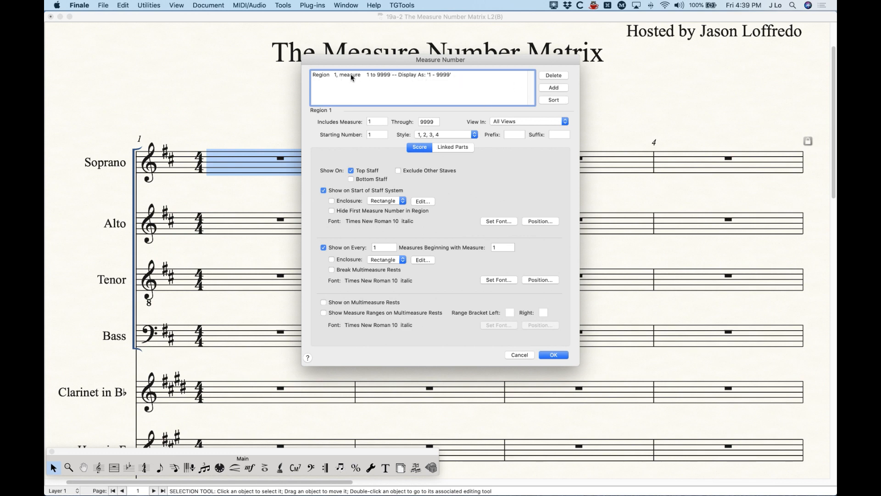
click(419, 76)
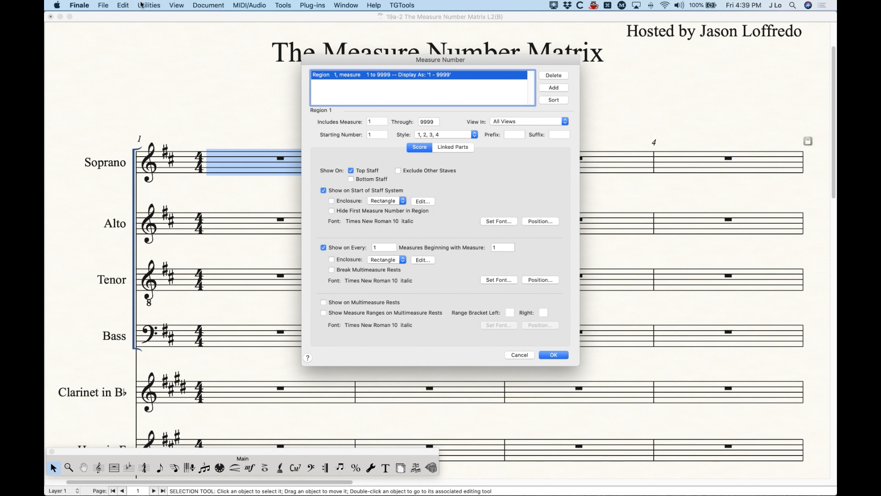
click(356, 92)
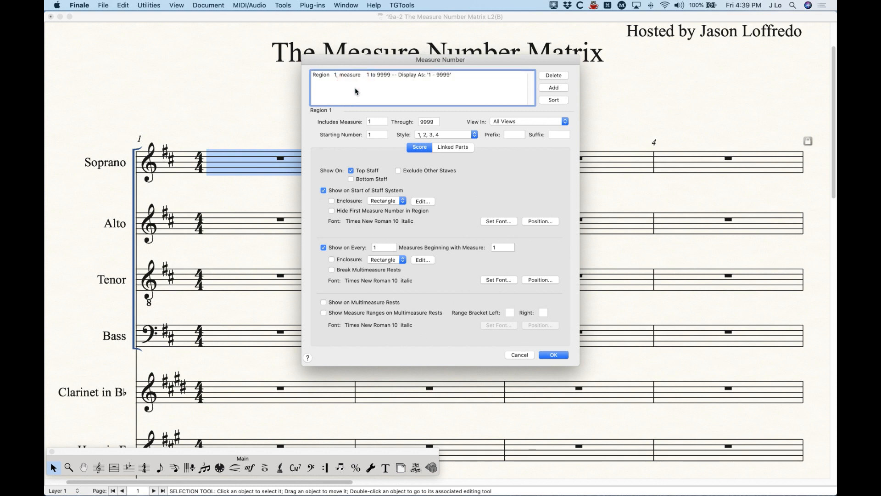
click(390, 76)
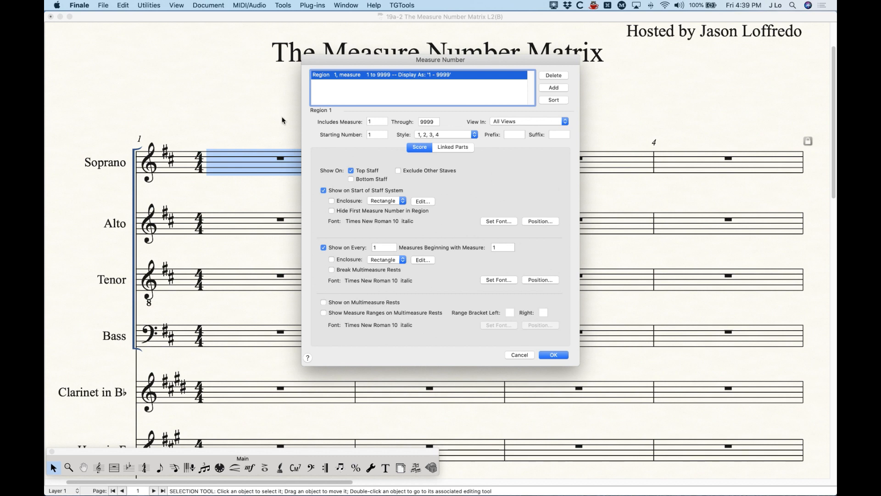
Open the position settings for the start-of-system measure number, review the alignment choices, and move the windows clear of the score.
drag(396, 58, 507, 148)
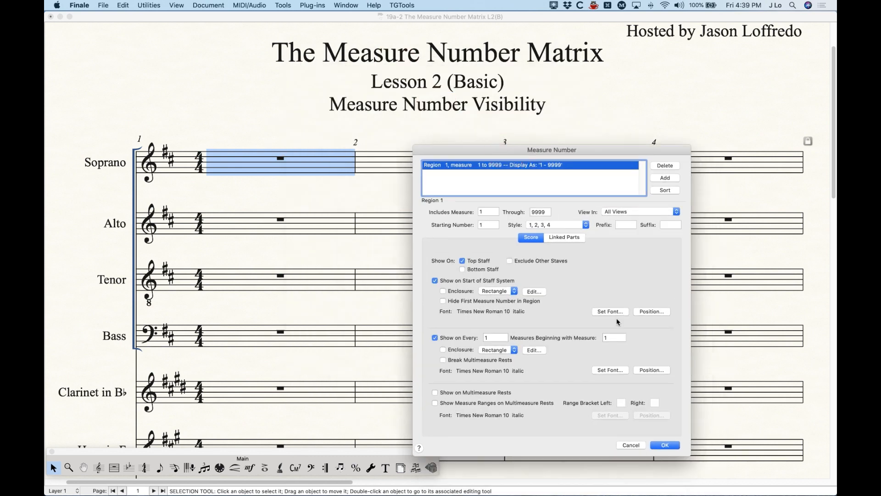
click(651, 311)
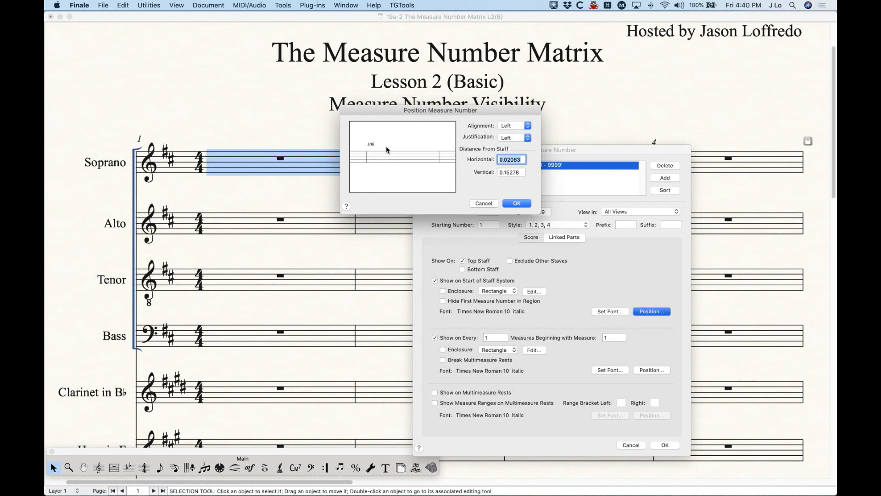
click(512, 128)
click(512, 130)
click(512, 130)
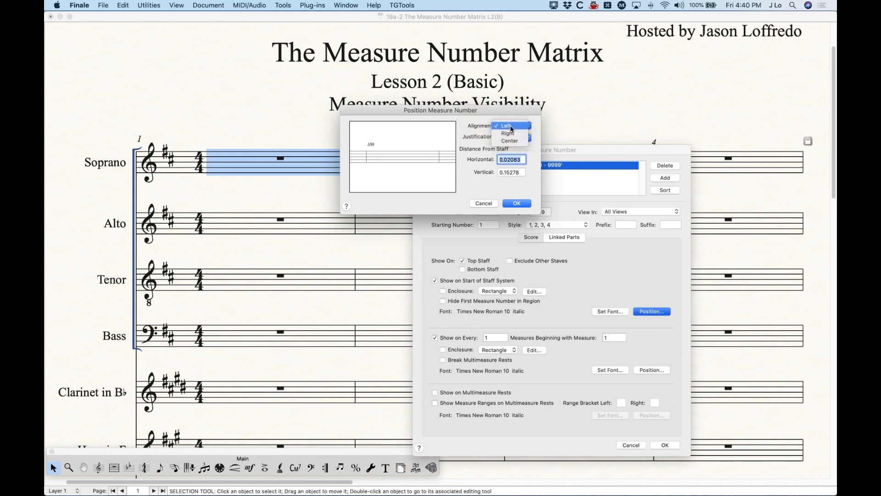
click(469, 123)
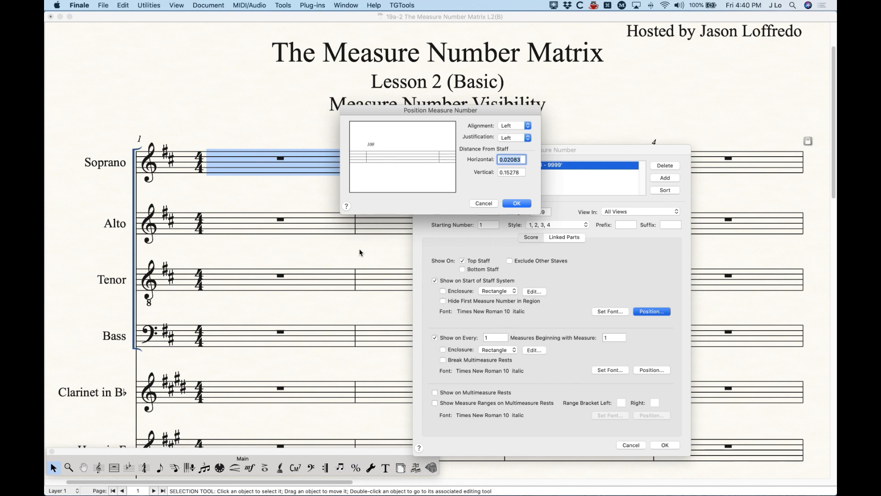
drag(426, 111, 354, 257)
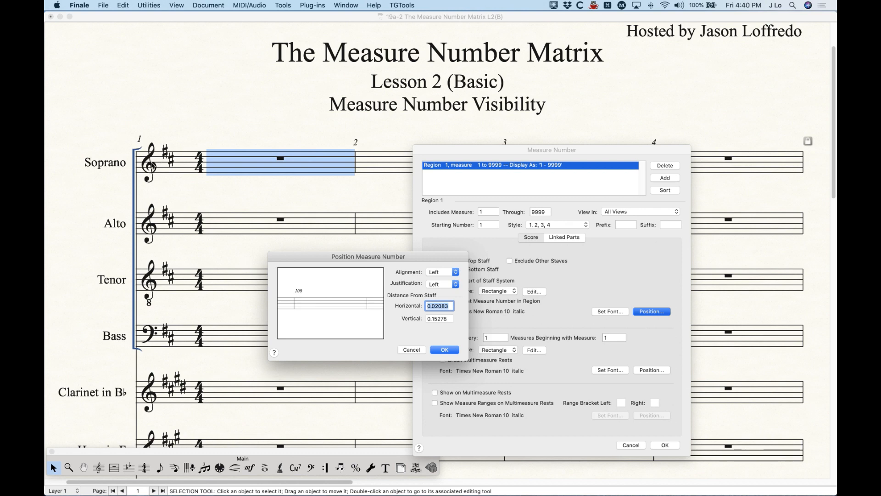
drag(355, 252, 316, 204)
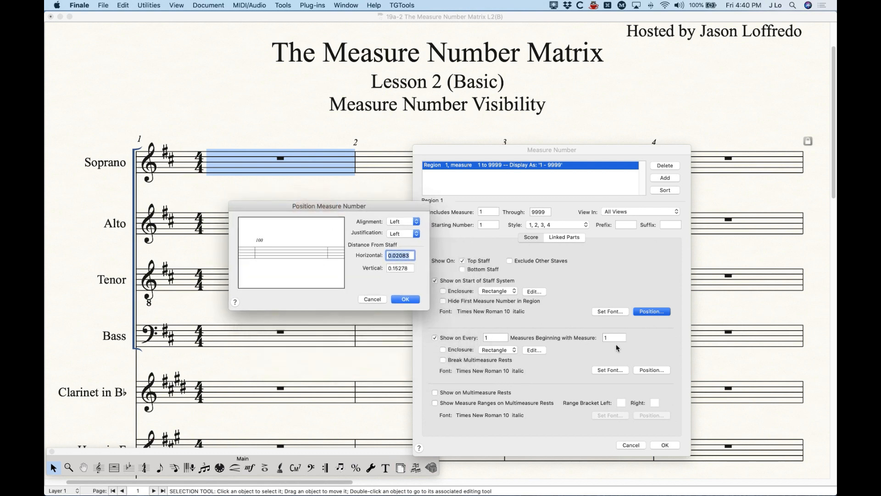
drag(367, 206, 407, 179)
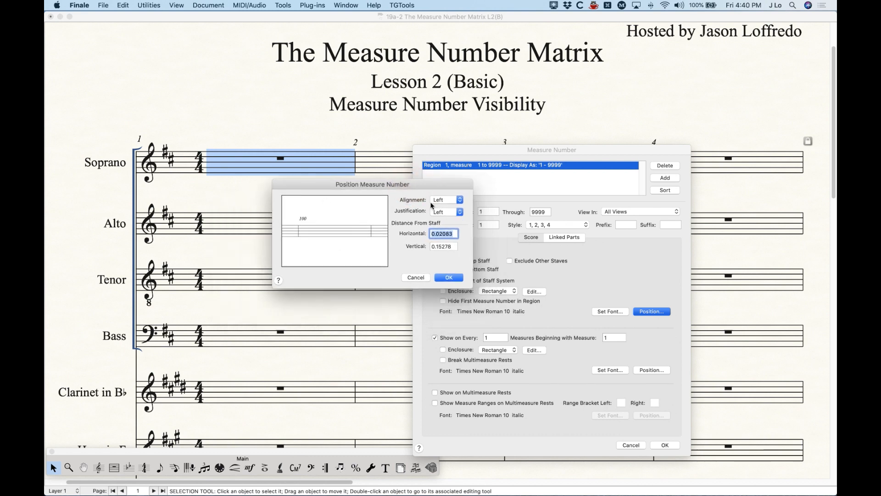
Try the Right and Center alignments for the start-of-system measure number and return the alignment to Left.
click(448, 202)
click(446, 208)
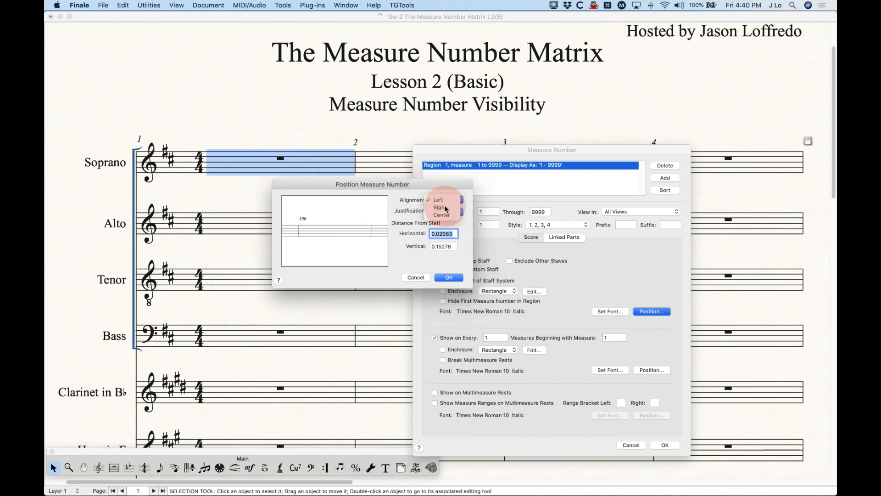
click(446, 201)
click(442, 207)
click(445, 200)
click(445, 193)
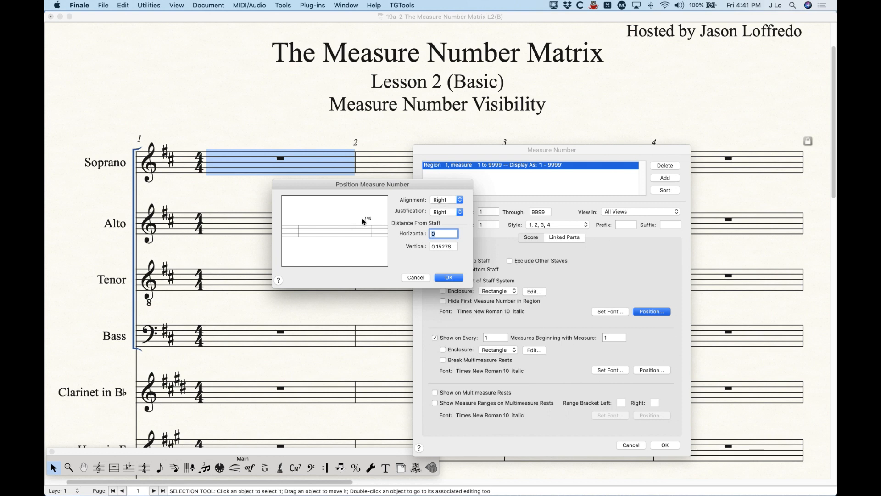
click(443, 202)
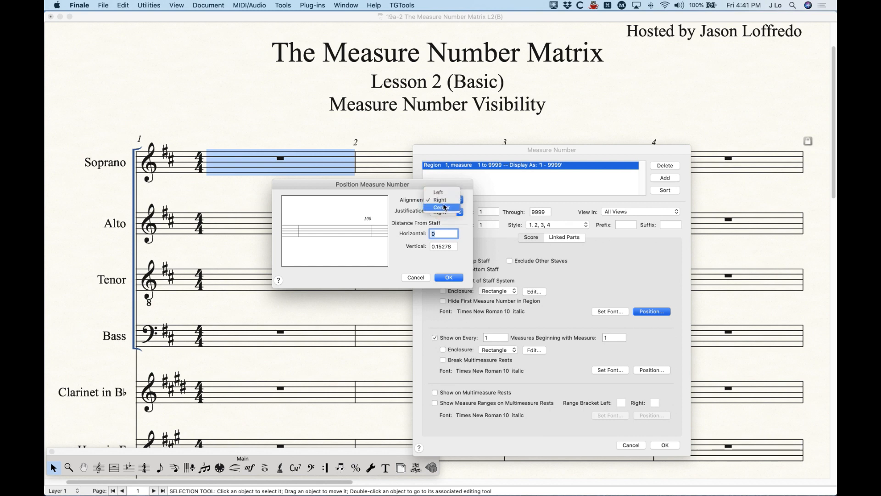
click(443, 208)
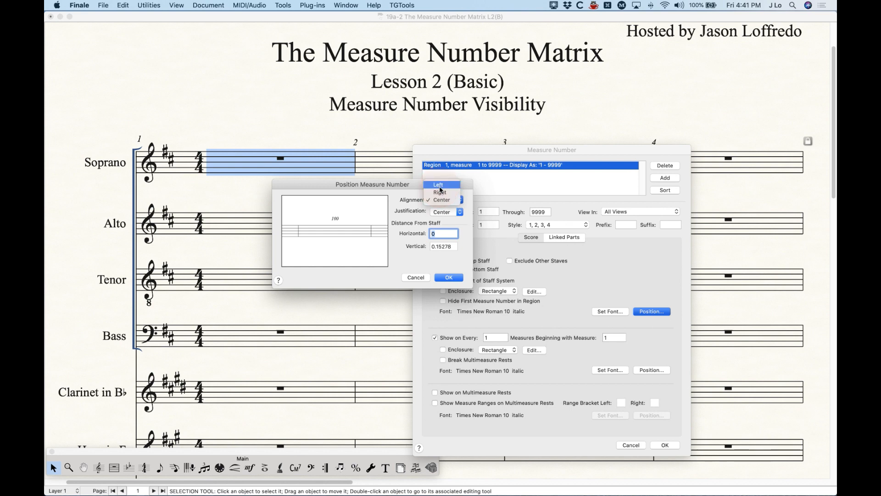
click(438, 184)
Align the start-of-system measure number to Center once more and switch it back to Left.
click(453, 200)
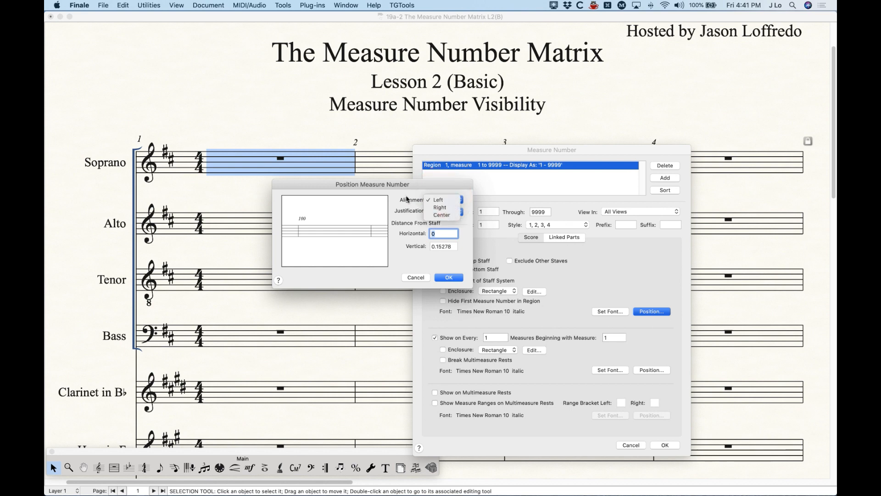
click(447, 202)
click(439, 202)
click(442, 215)
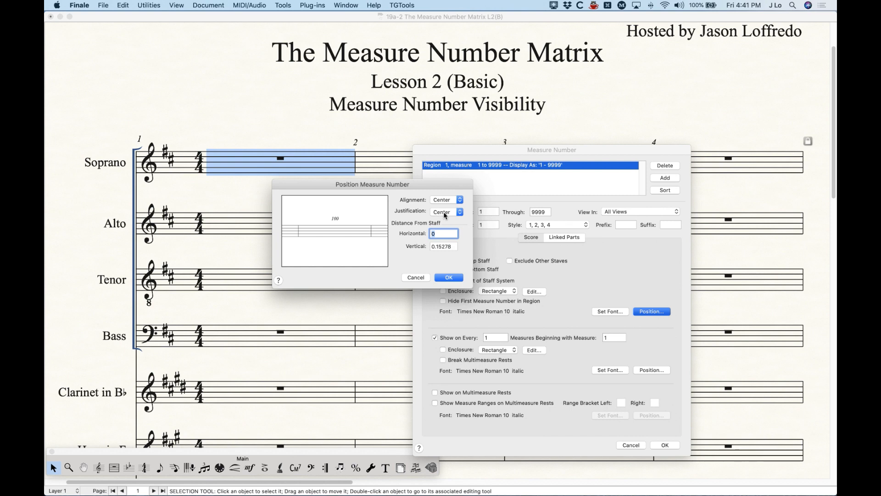
click(444, 200)
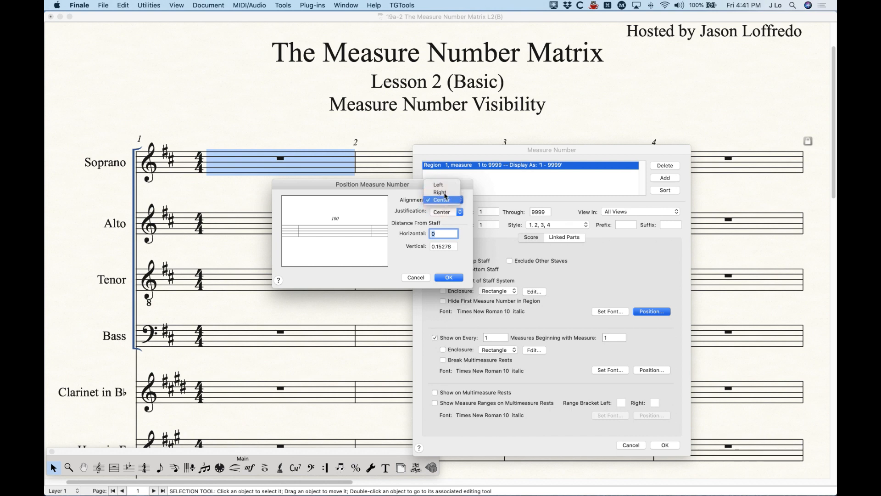
click(440, 184)
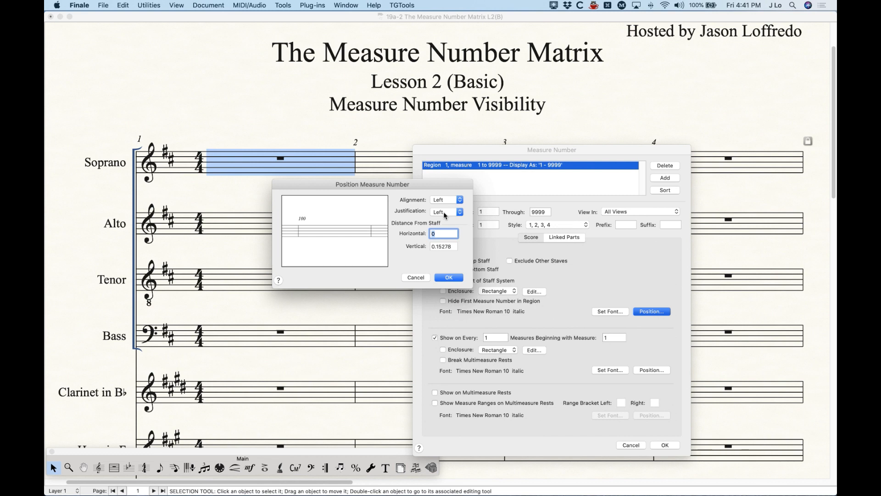
Set the start-of-system number's justification to Center and move the position window up.
click(444, 213)
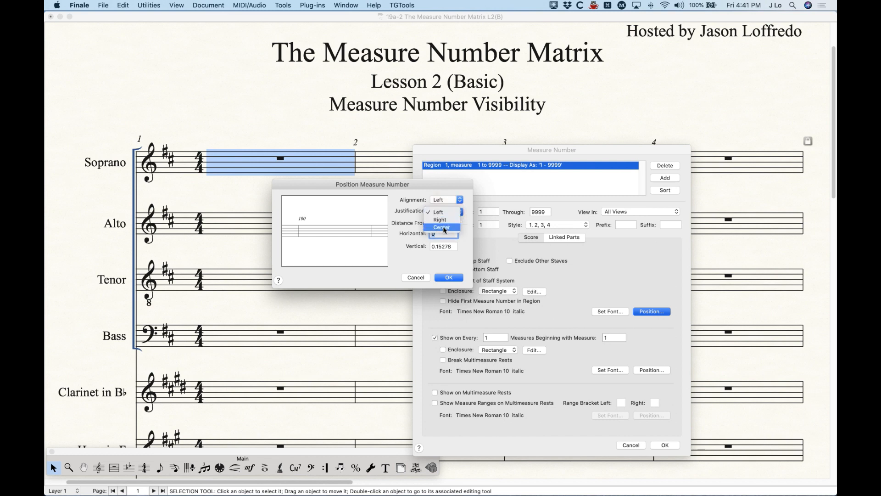
click(442, 227)
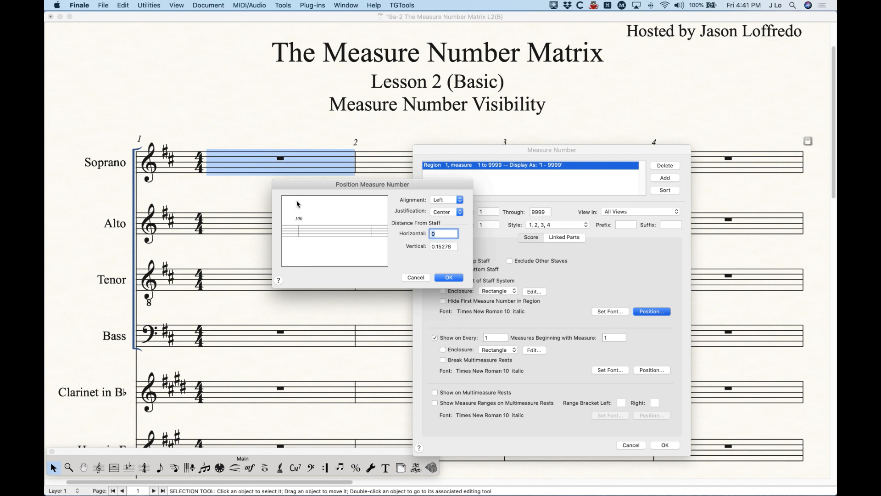
drag(327, 186, 333, 145)
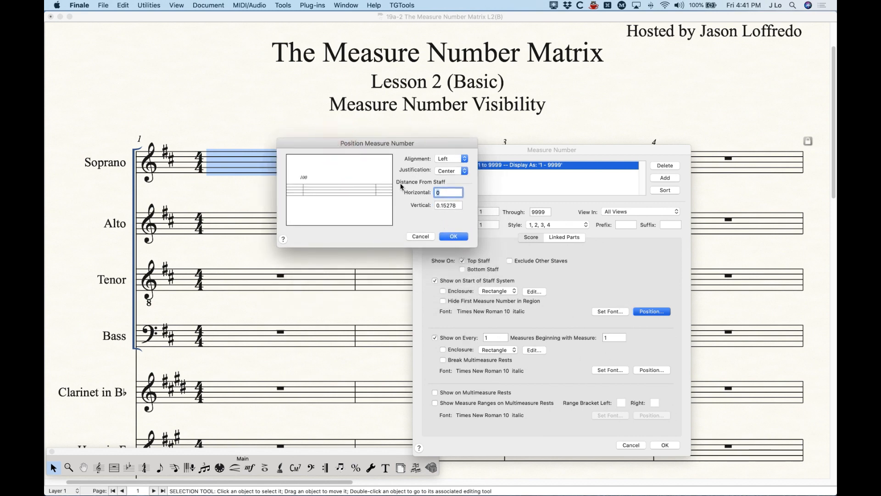
Reapply Left alignment so the justification is also Left, and set the horizontal distance from the staff to .1.
click(451, 158)
text(.1)
click(449, 205)
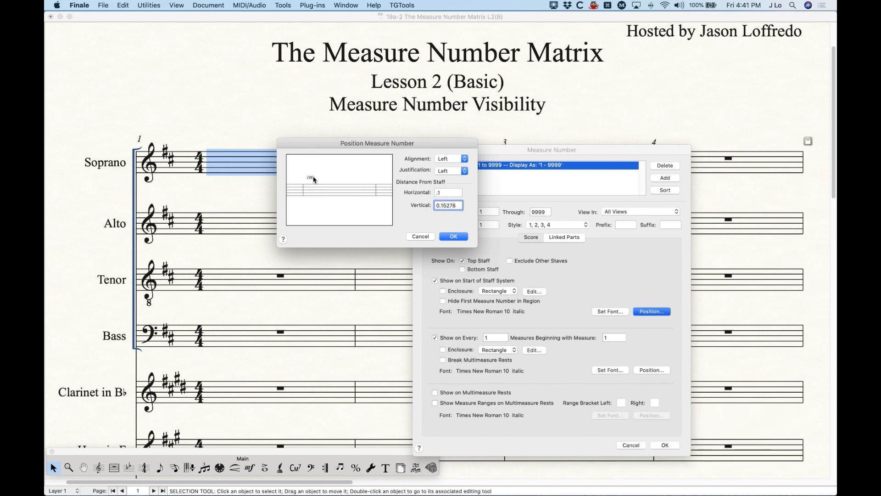
Set the start-of-system number's horizontal distance from the staff to 0 and update the preview.
double_click(449, 193)
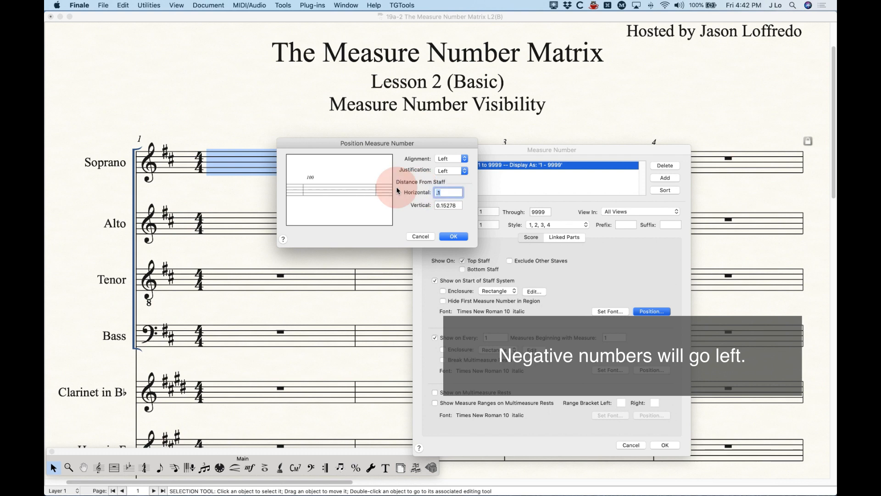
text(0)
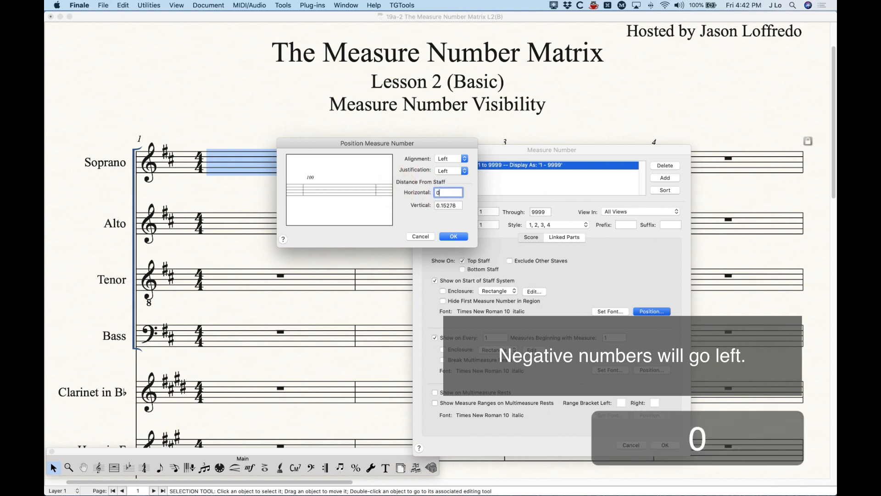
click(457, 205)
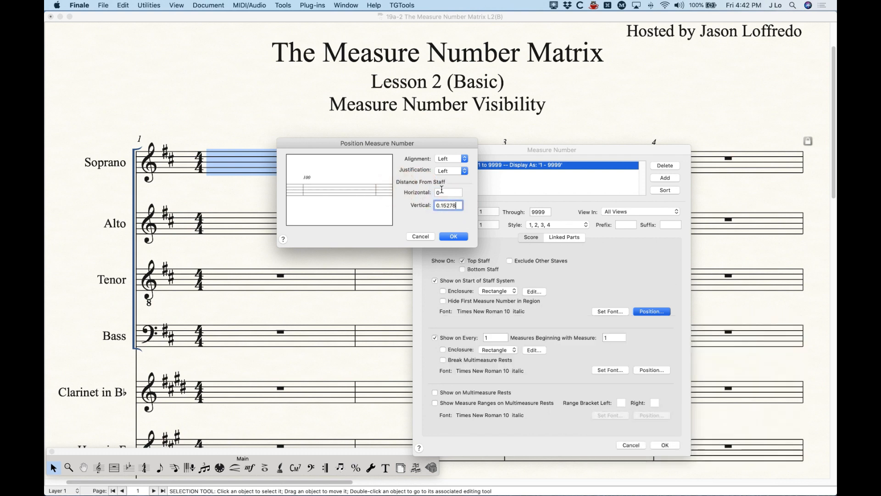
click(441, 193)
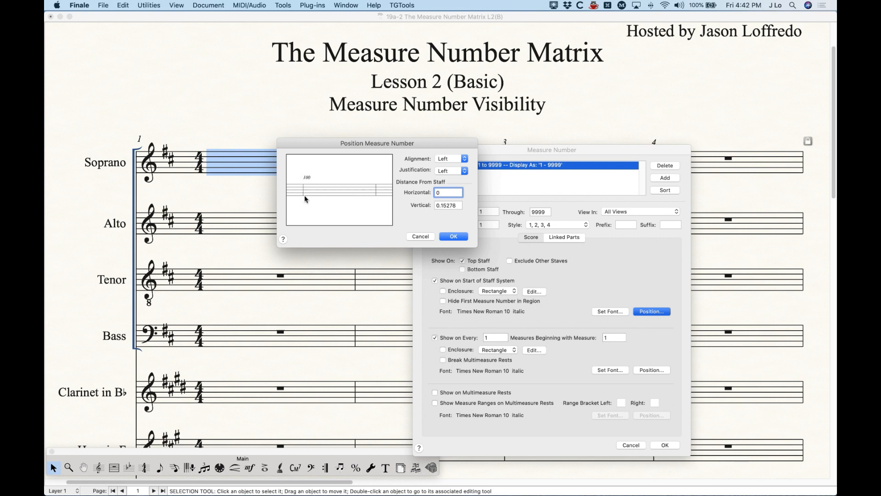
Compare Right and Center alignment with the horizontal distance at 0, and restore Left alignment.
click(451, 160)
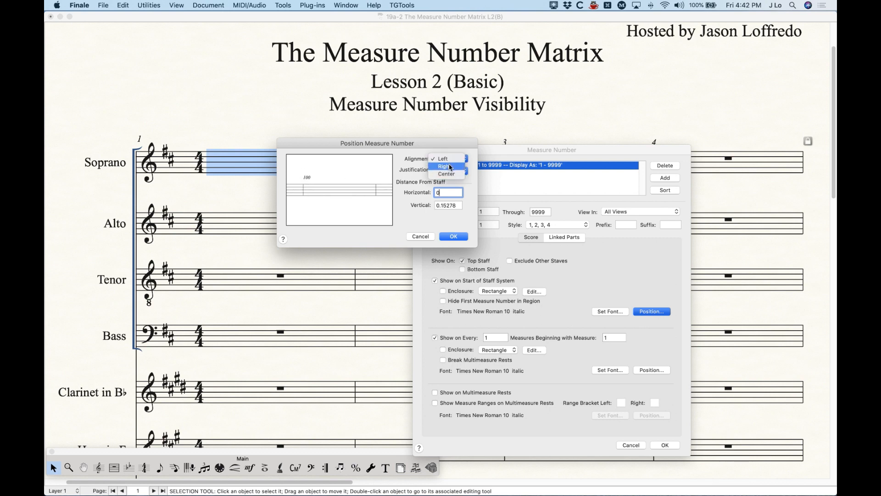
click(445, 167)
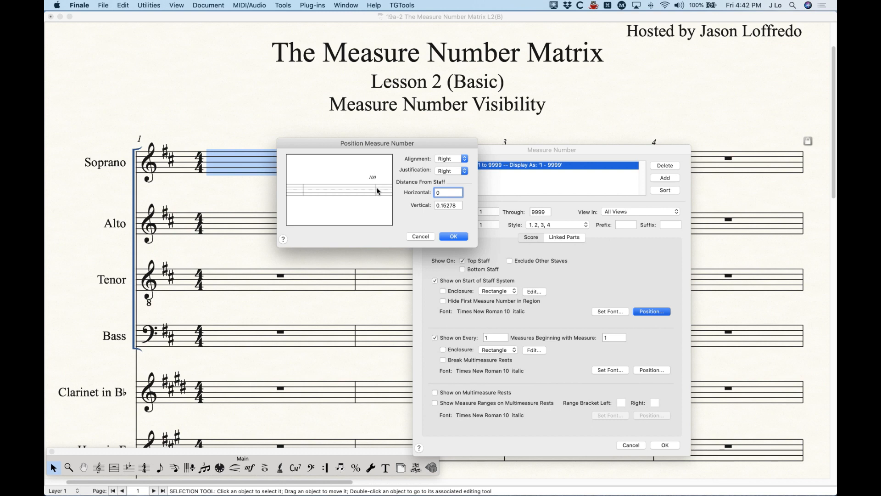
click(459, 158)
click(445, 167)
click(450, 159)
click(443, 143)
Try vertical distances from the staff of 0 and -.35, updating the preview after each.
key(Tab)
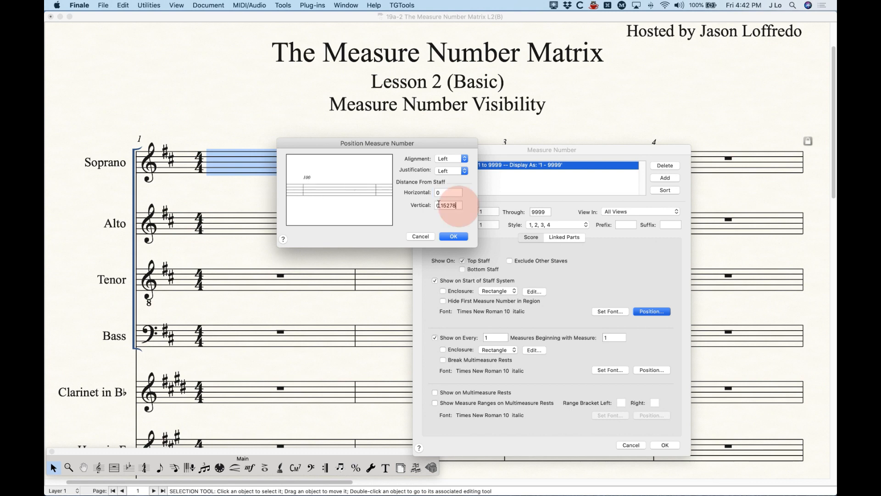
text(0)
click(454, 193)
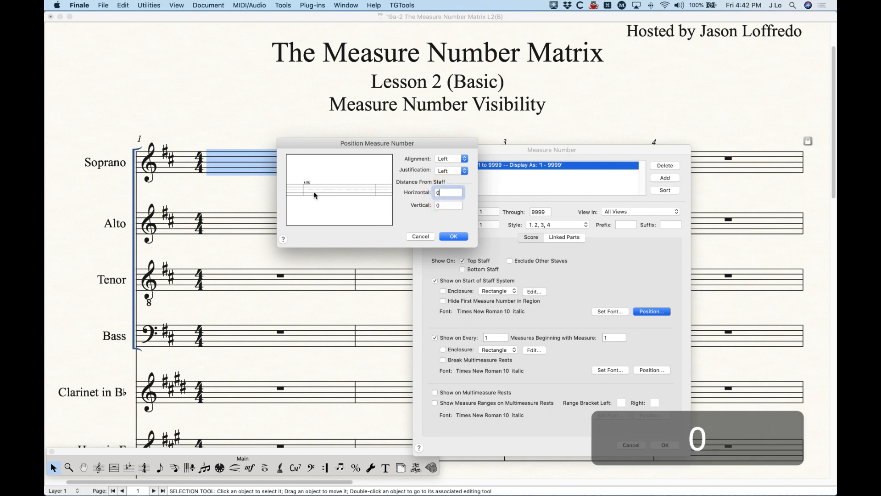
click(445, 205)
text(-.35)
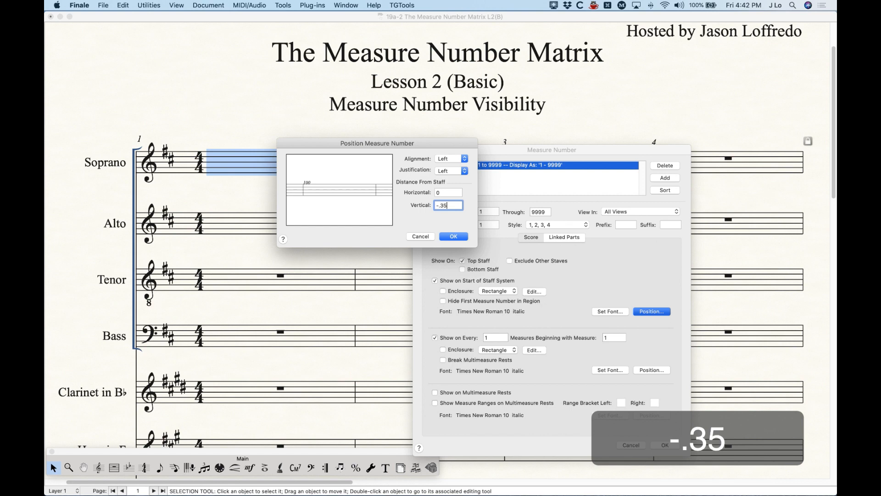
click(448, 192)
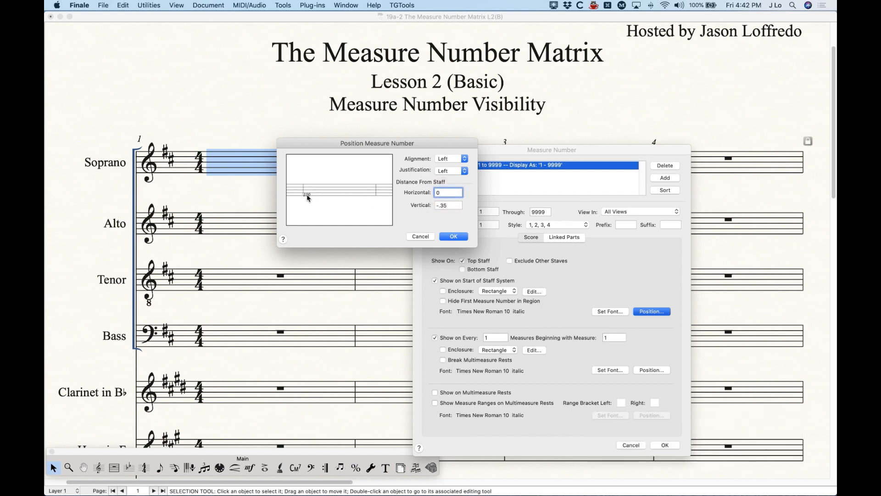
Set the vertical distance from the staff to -.5 and update the preview.
double_click(453, 206)
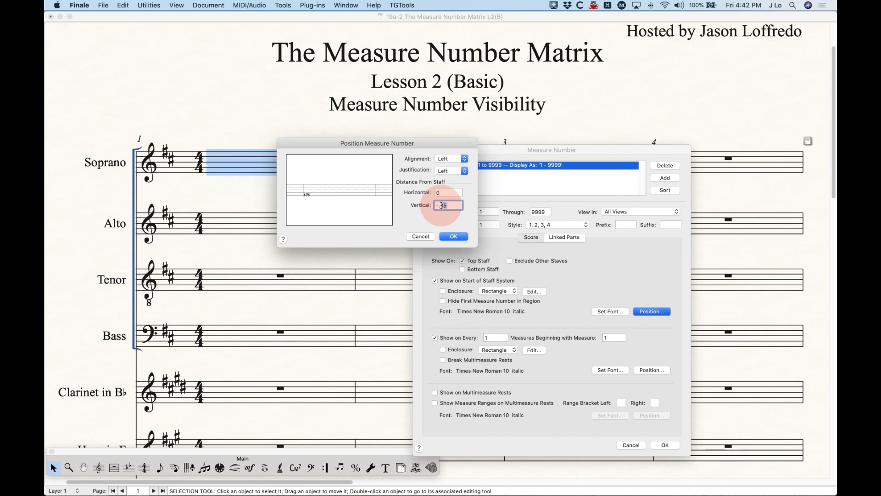
text(5)
key(Tab)
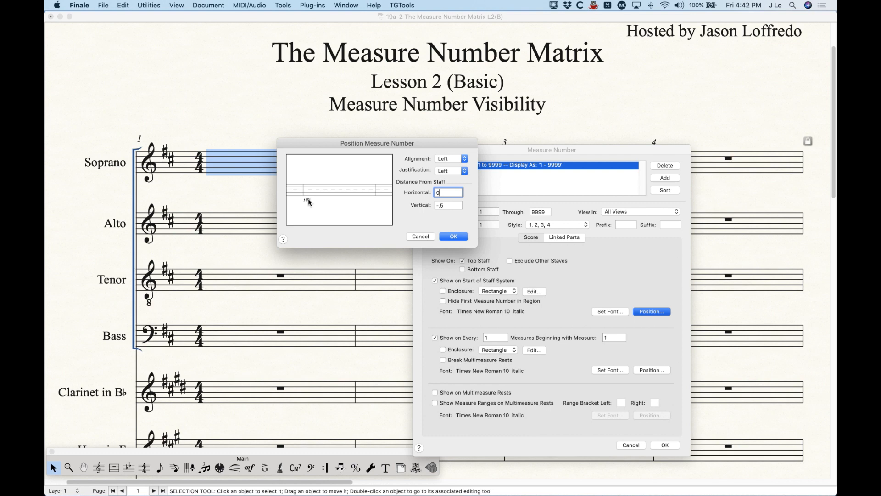
Set the vertical distance from the staff to .15 and update the preview.
double_click(454, 205)
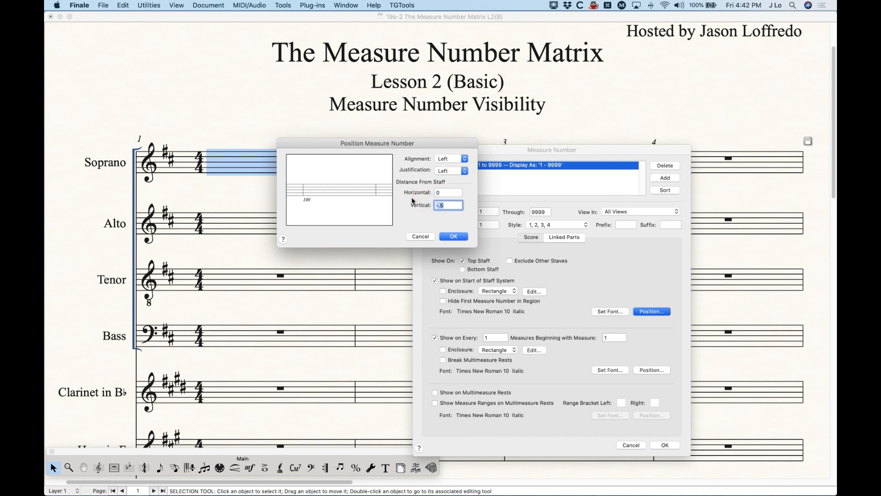
text(.15)
click(440, 192)
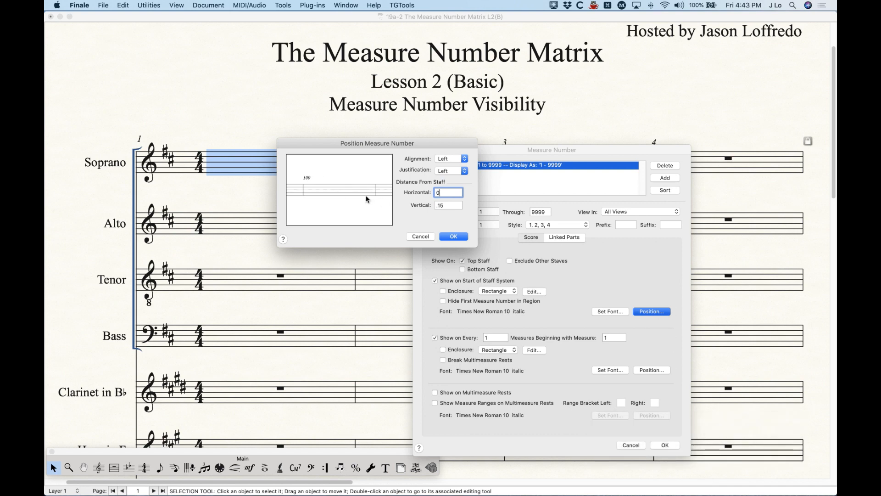
Nudge the sample measure number slightly upward in the preview, accept the position settings, and move the Measure Number window up.
click(324, 176)
mouse_move(306, 181)
mouse_down()
mouse_move(299, 172)
mouse_move(317, 177)
mouse_move(307, 178)
mouse_up()
drag(307, 178, 307, 177)
click(456, 237)
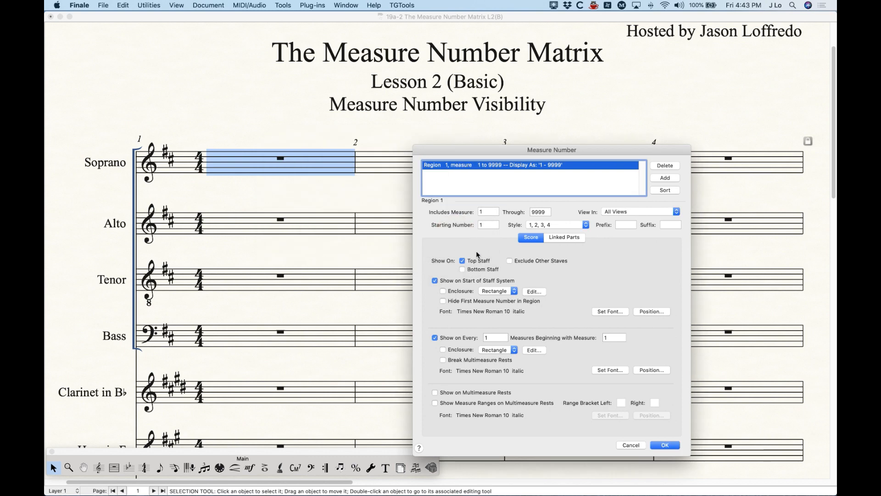
drag(593, 150, 589, 94)
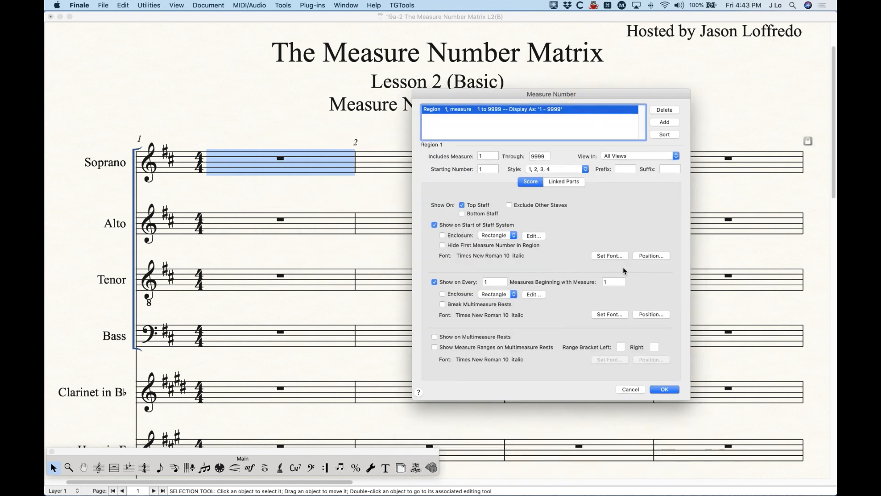
Check the position settings of the measure numbers shown on every measure, then accept the measure number settings and clear the measure selection.
click(647, 314)
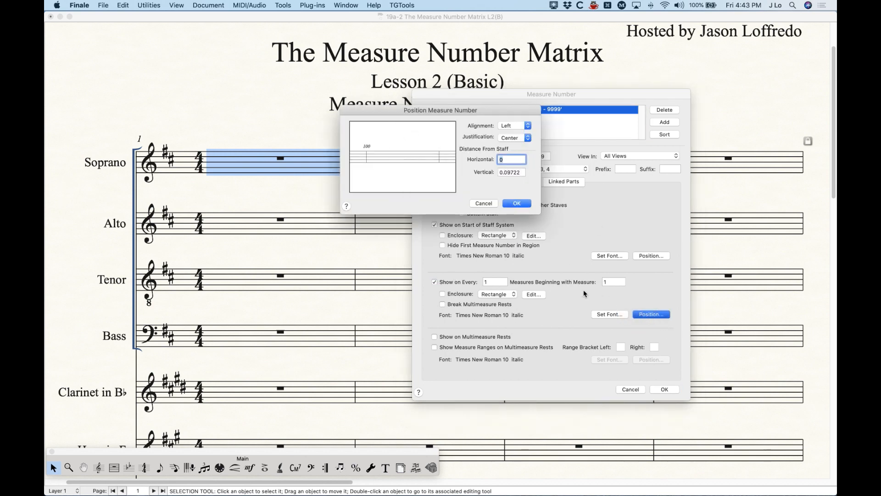
drag(453, 112, 441, 111)
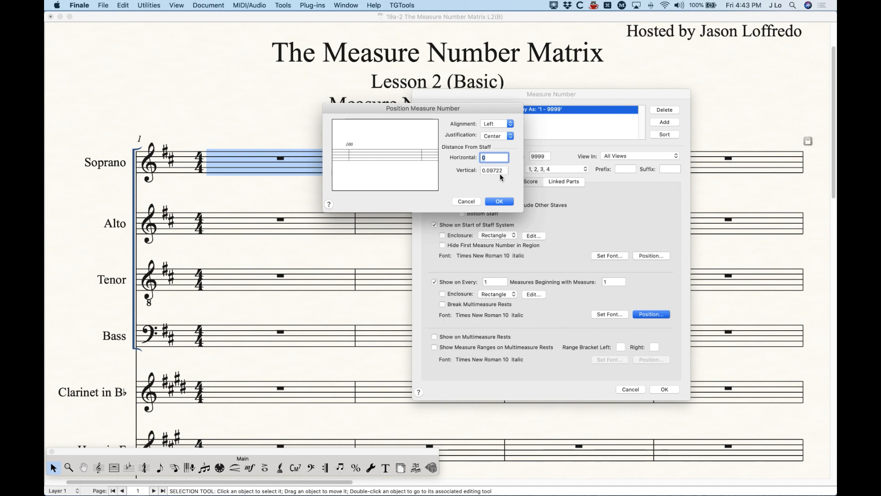
click(499, 201)
click(664, 388)
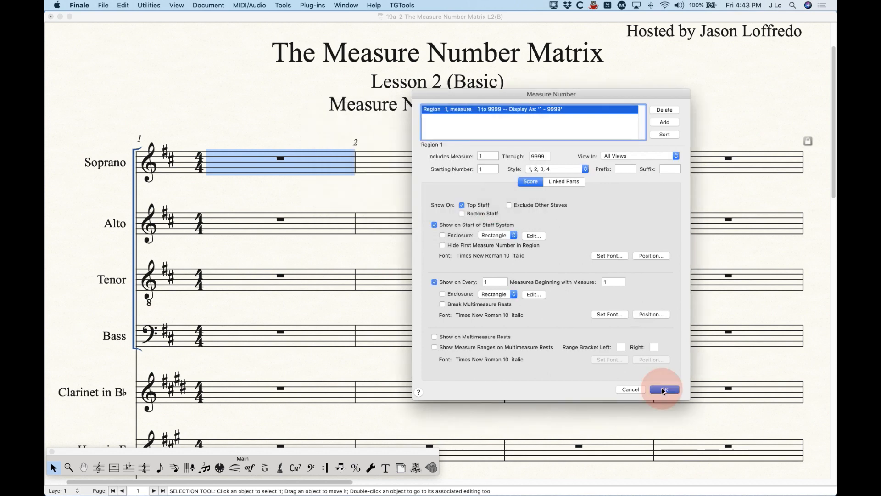
click(309, 133)
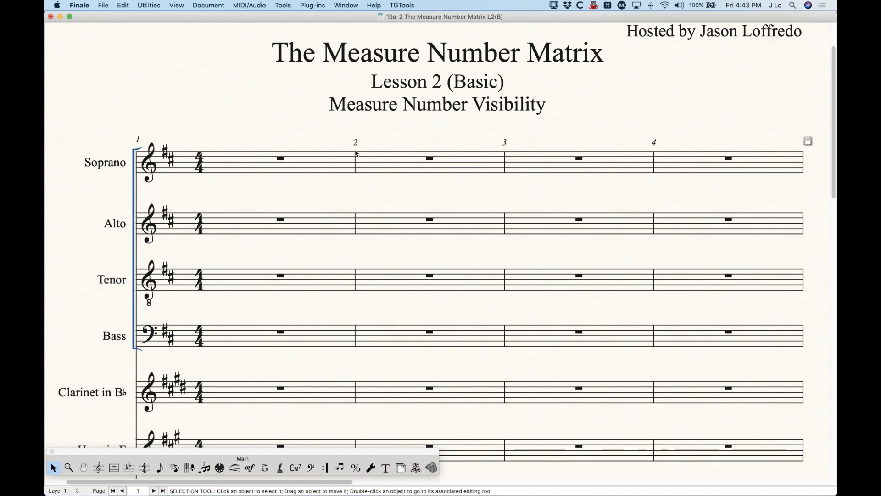
Reopen the score's measure number settings and try toggling Show on Start of Staff System, Hide First Measure Number in Region and Break Multimeasure Rests.
alt+double_click(139, 138)
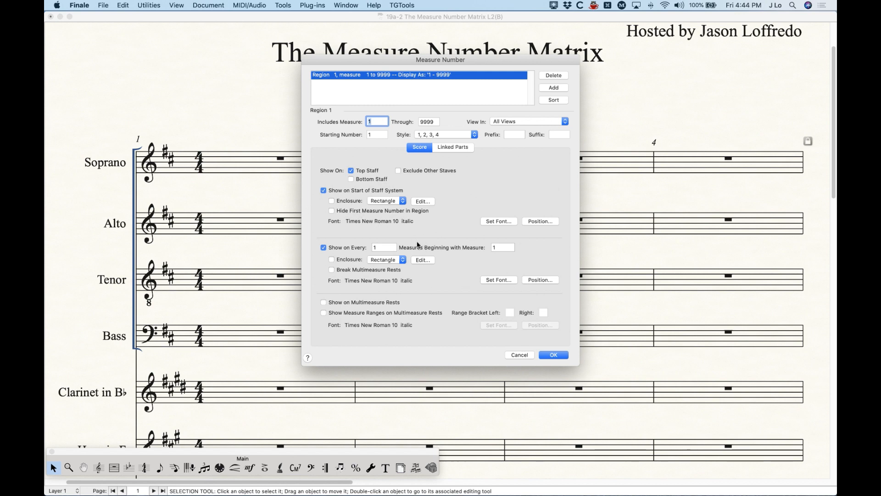
click(345, 194)
click(351, 211)
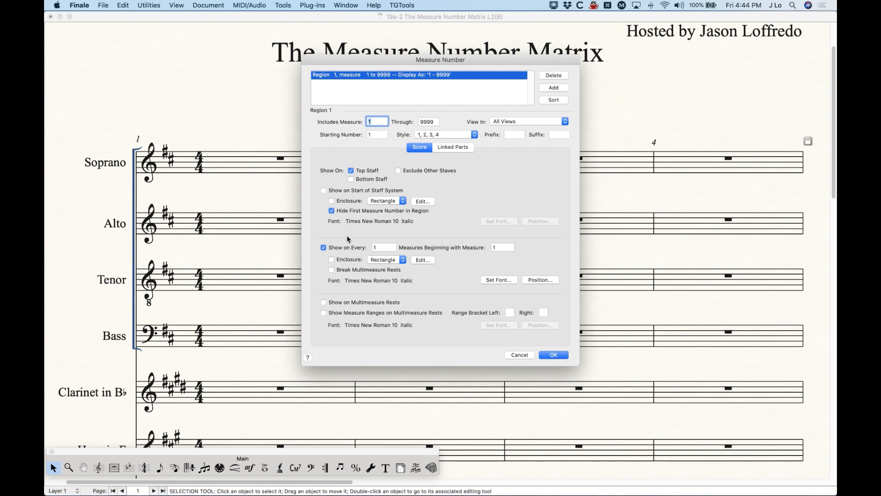
click(351, 210)
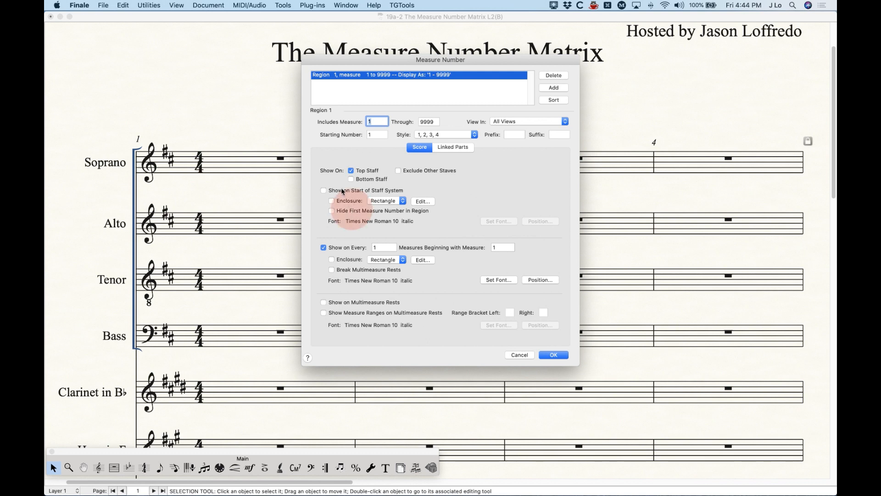
click(334, 190)
click(349, 212)
click(352, 212)
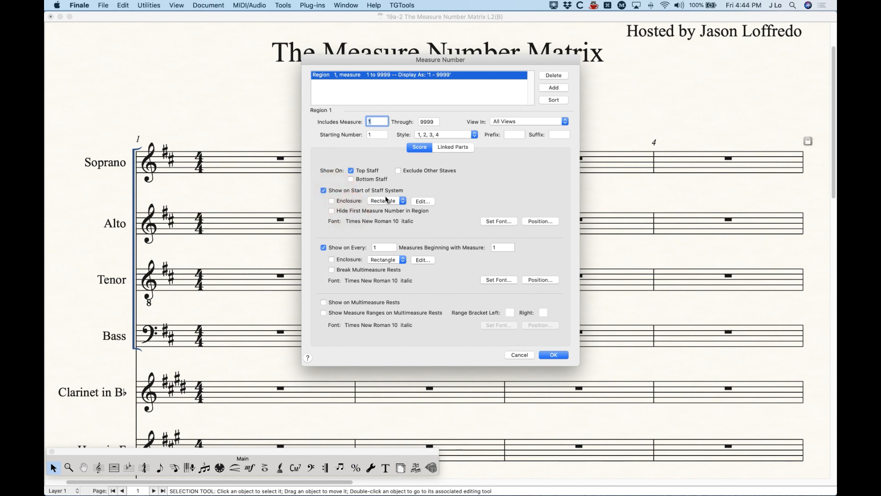
click(347, 272)
click(347, 272)
Set the score's measure numbers to show on every 8 measures beginning with measure 9, and apply the settings.
click(385, 248)
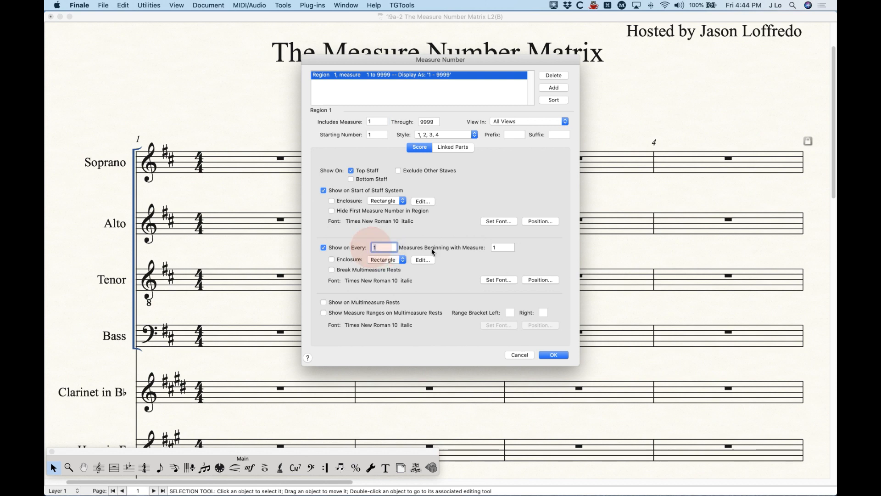
key(Tab)
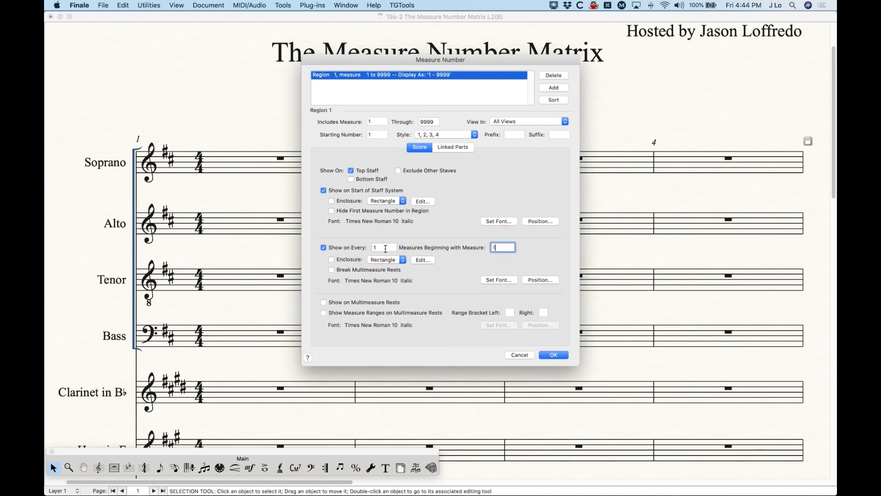
double_click(384, 248)
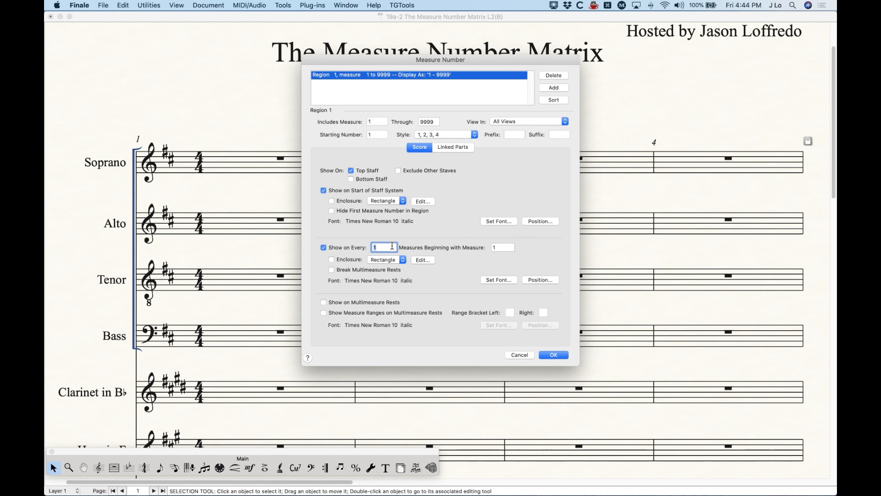
text(8)
double_click(499, 246)
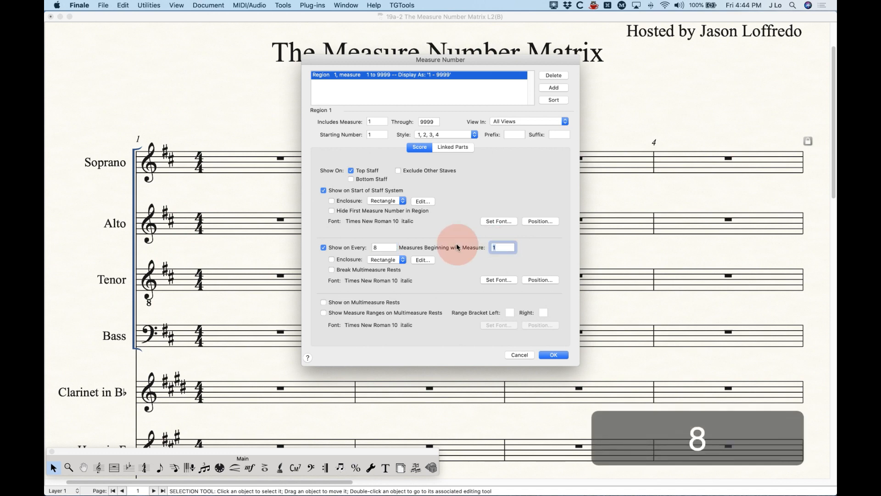
text(9)
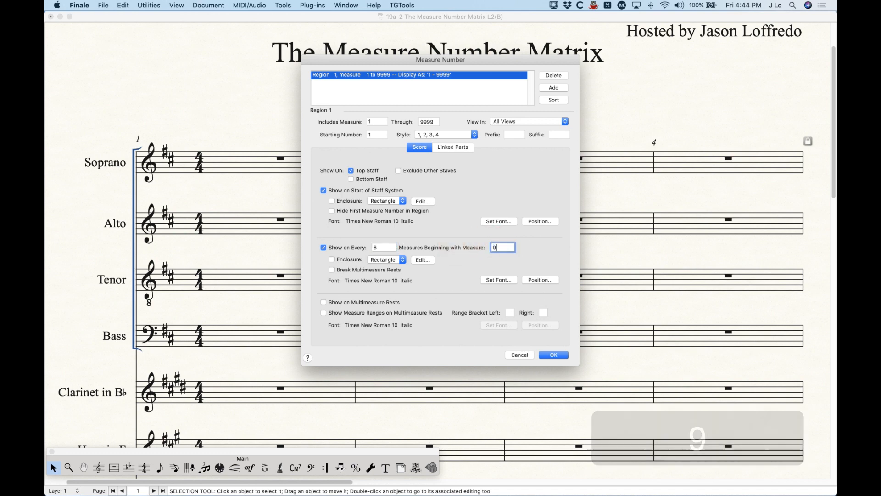
click(562, 357)
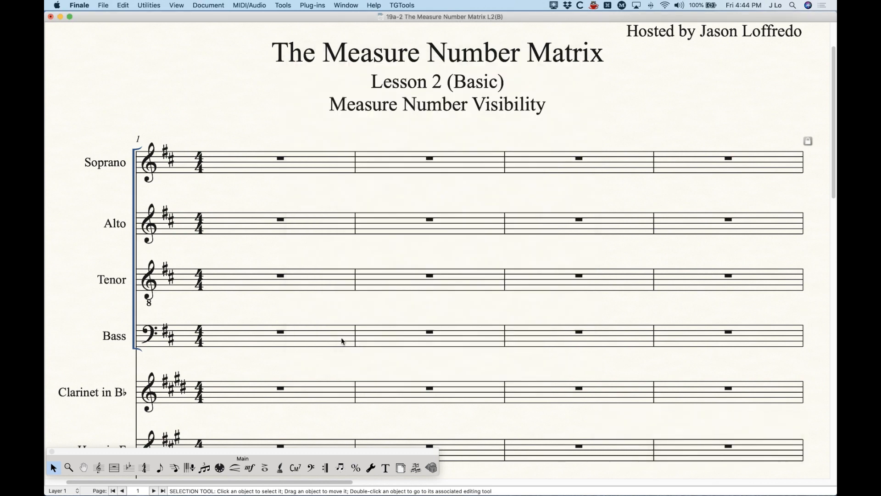
Turn off Show on Start of Staff System for the score and inspect the measure numbers on both pages.
key(alt+n)
click(338, 192)
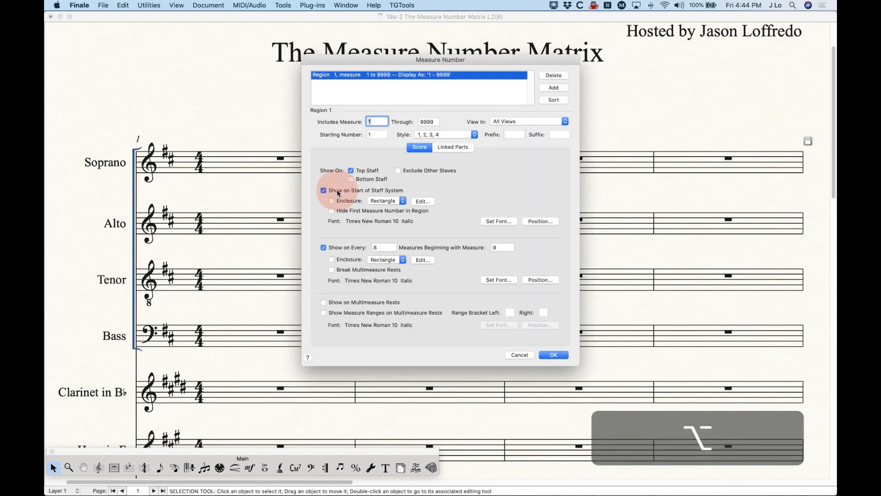
click(546, 354)
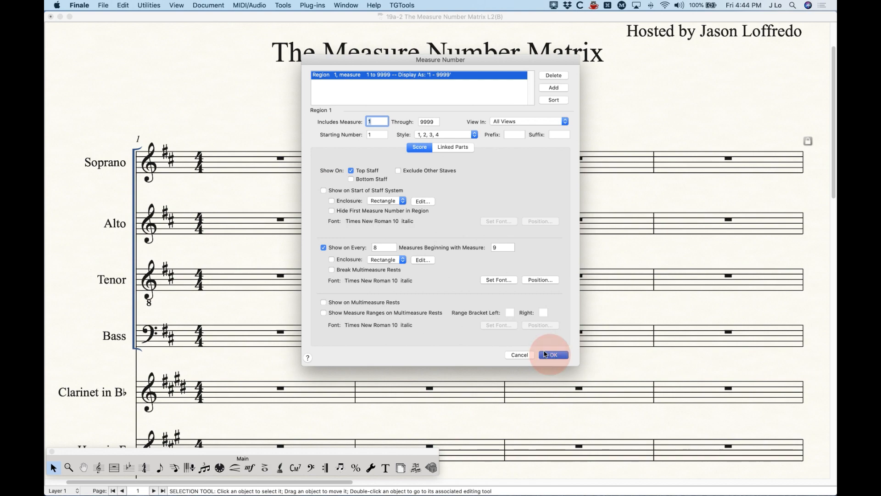
key(super+minus)
key(super+minus)
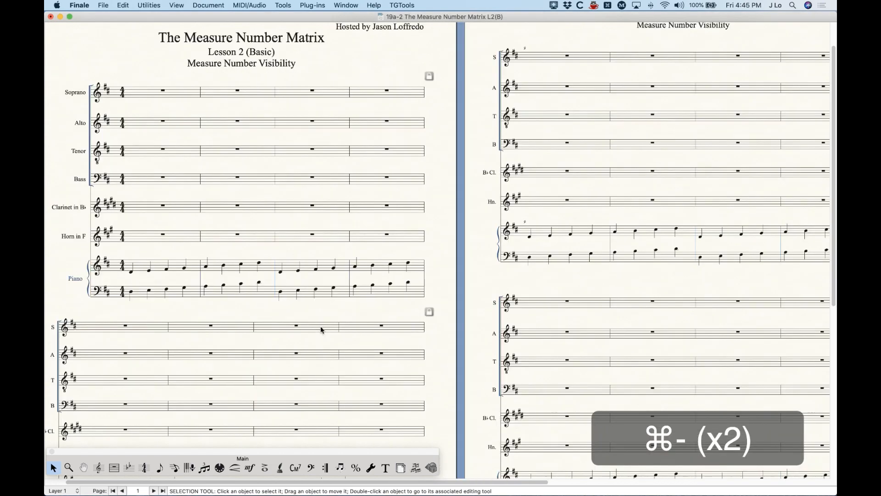
scroll(316, 340, up, 3)
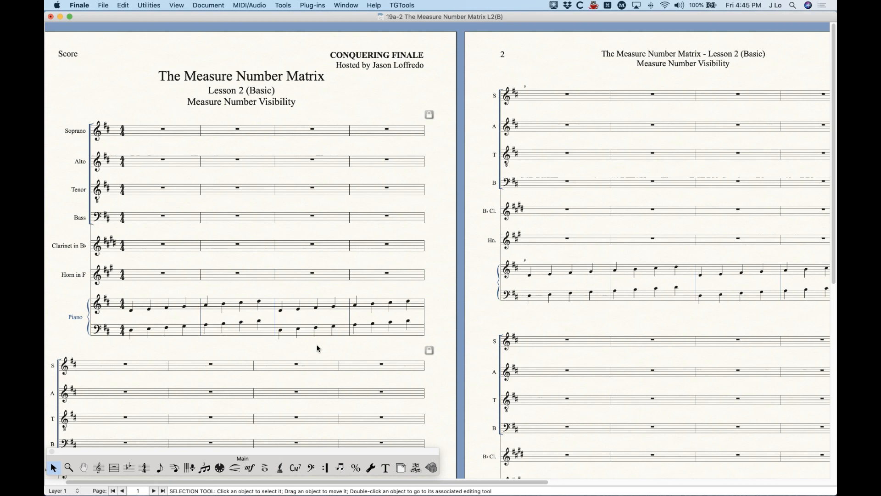
scroll(318, 344, right, 5)
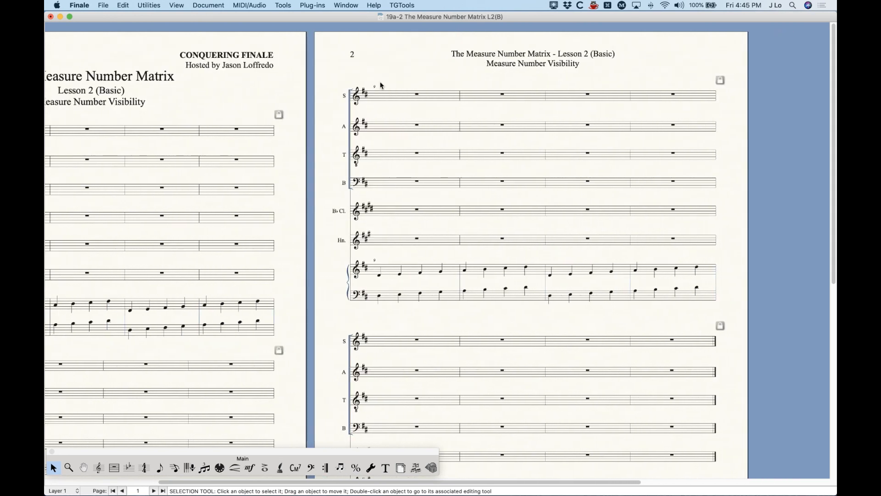
click(385, 99)
click(380, 78)
Enable Break Multimeasure Rests for the score's measure number region and apply the settings.
key(alt+m)
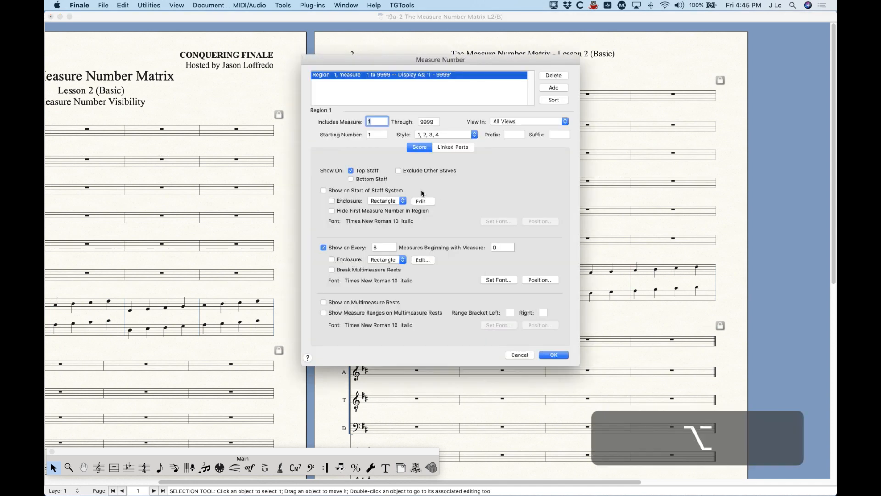
click(357, 272)
click(554, 356)
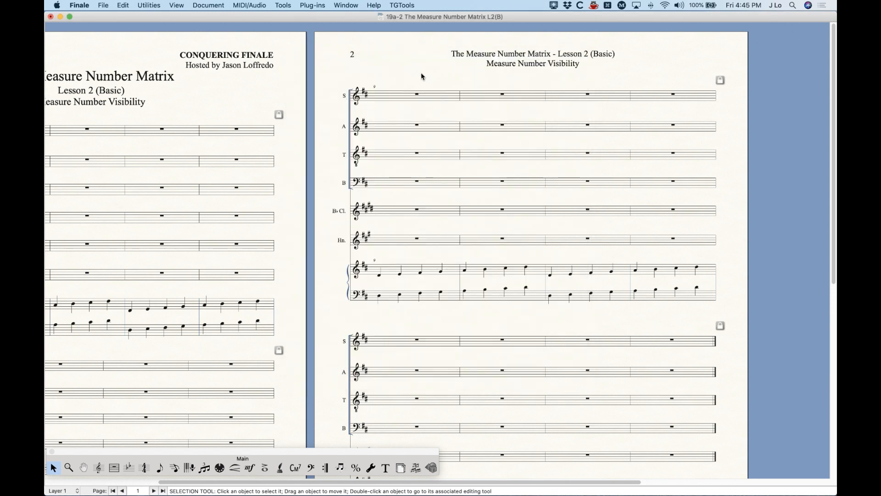
Switch to the Alto part and compare the region's score and linked-parts measure number settings.
key(alt+super+period)
key(alt+super+period)
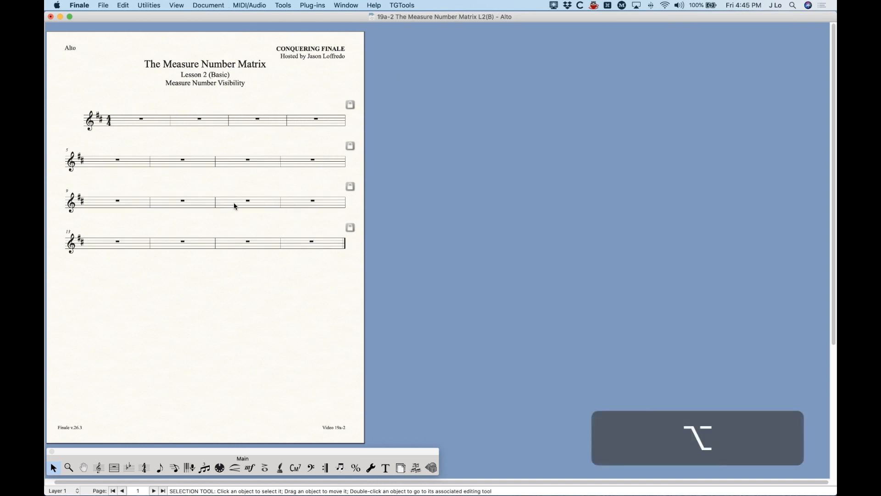
key(alt+n)
click(419, 148)
click(461, 147)
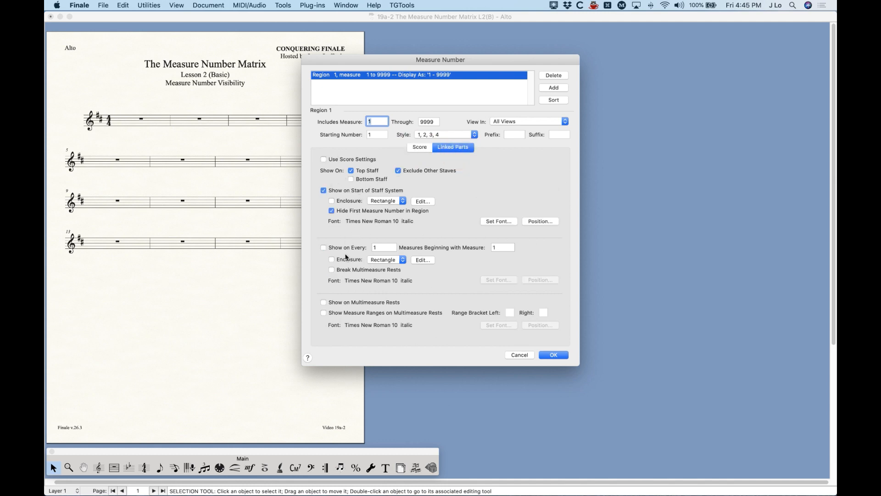
click(420, 147)
click(450, 148)
For linked parts, turn off start-of-system numbers, show numbers every 8 measures beginning with measure 9, and enable Break Multimeasure Rests.
click(340, 189)
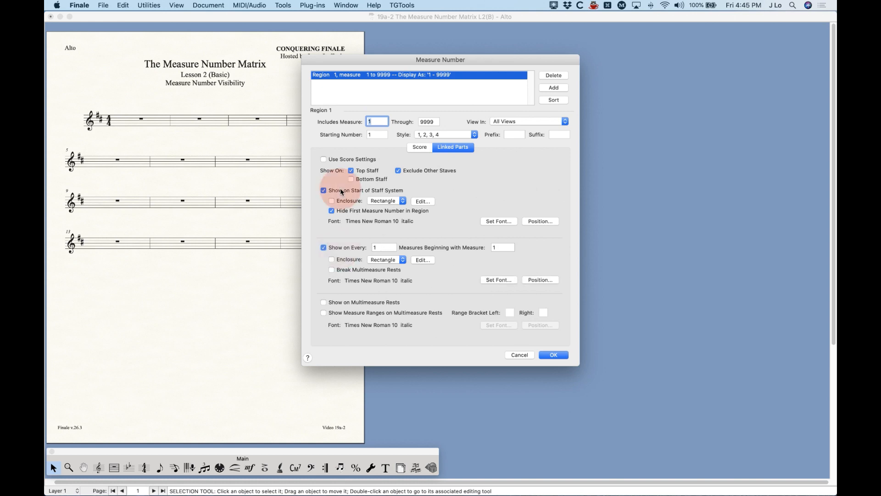
drag(383, 249, 341, 248)
text(8)
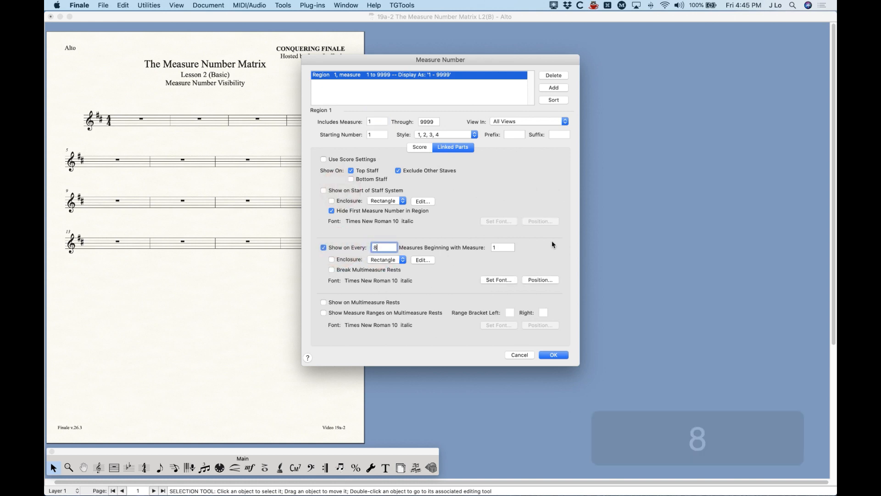
drag(502, 248, 465, 248)
text(9)
click(346, 269)
click(554, 355)
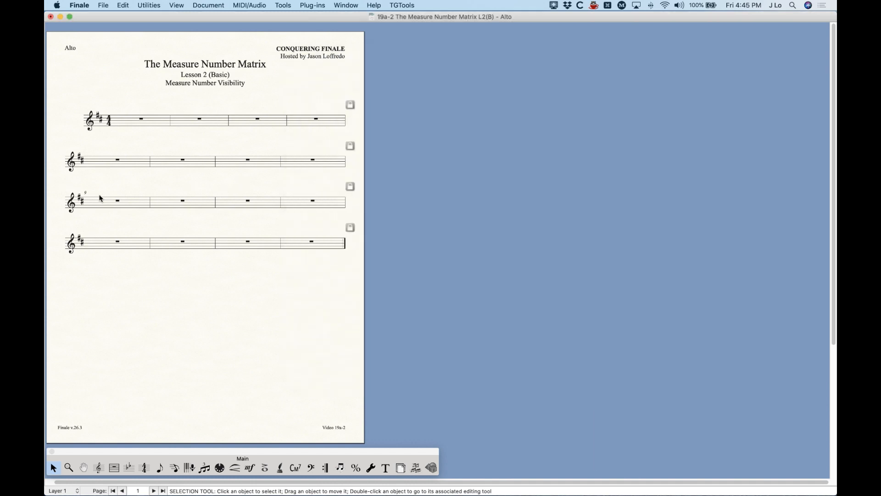
Create multimeasure rests across all measures of the Alto part and clear the selection.
click(112, 207)
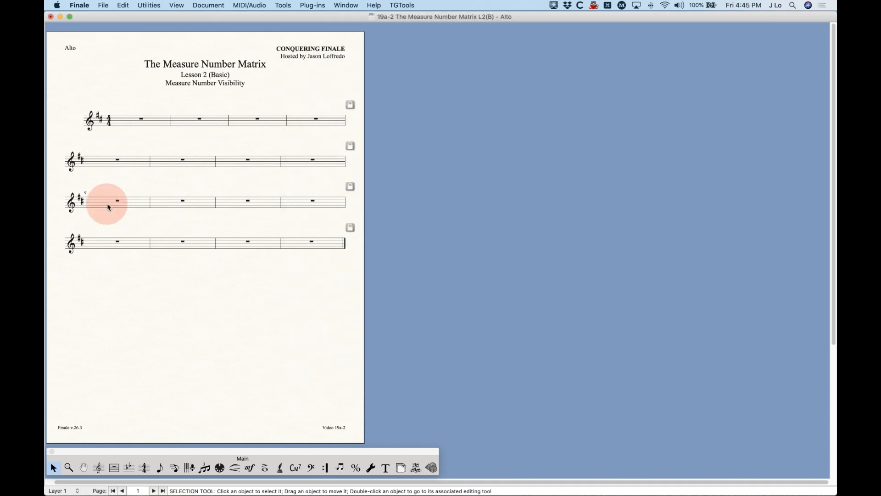
click(142, 121)
shift+click(316, 254)
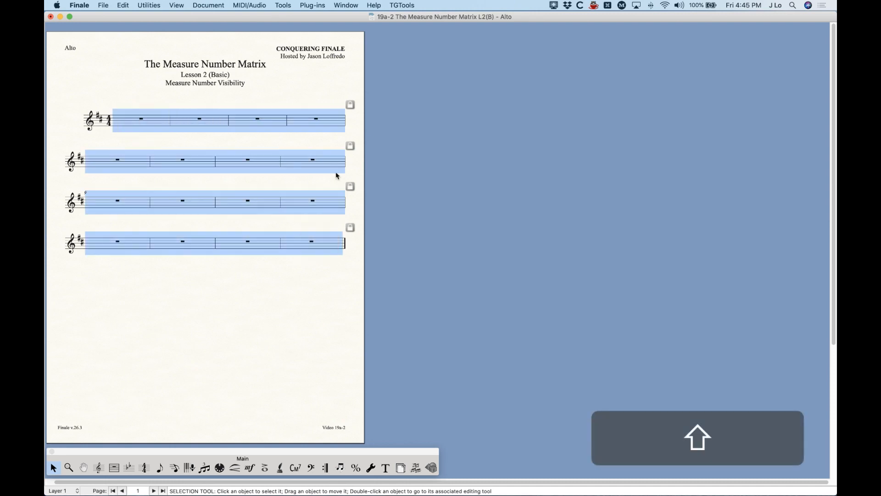
right_click(147, 118)
mouse_move(184, 151)
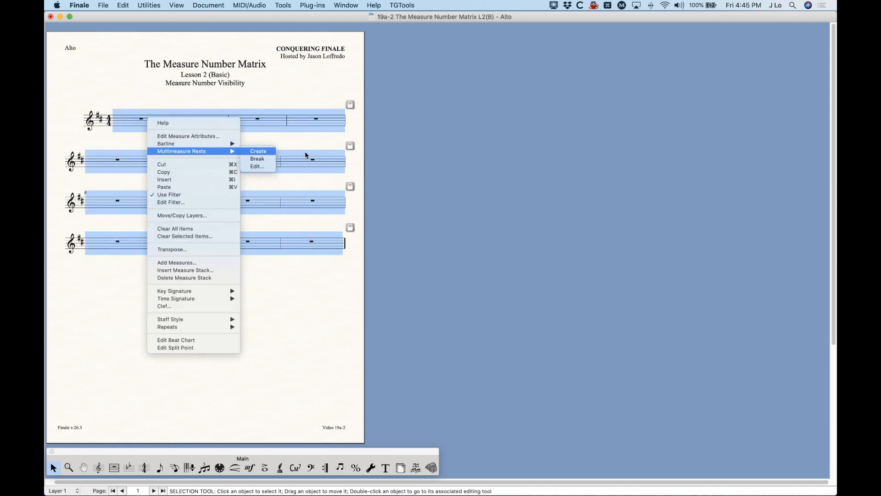
click(266, 151)
click(131, 99)
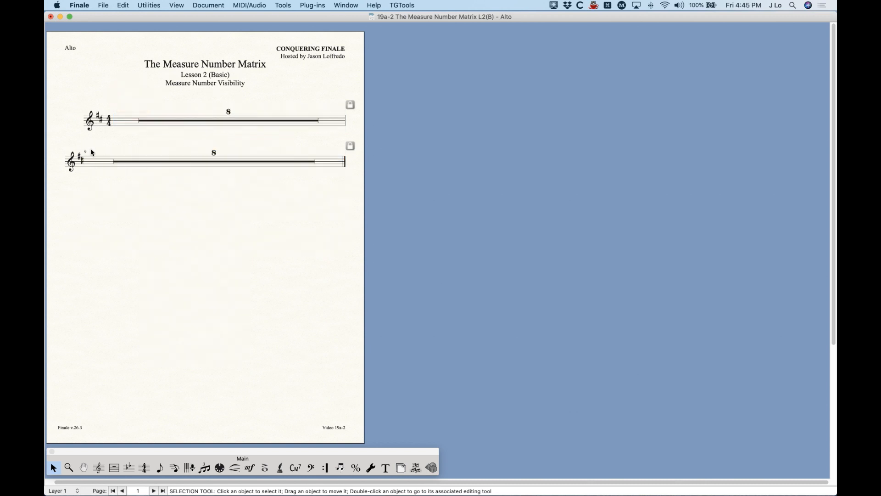
Set the linked parts' measure numbers to show on every 1 measure beginning with measure 1, apply the settings, and update the layout.
key(alt+m)
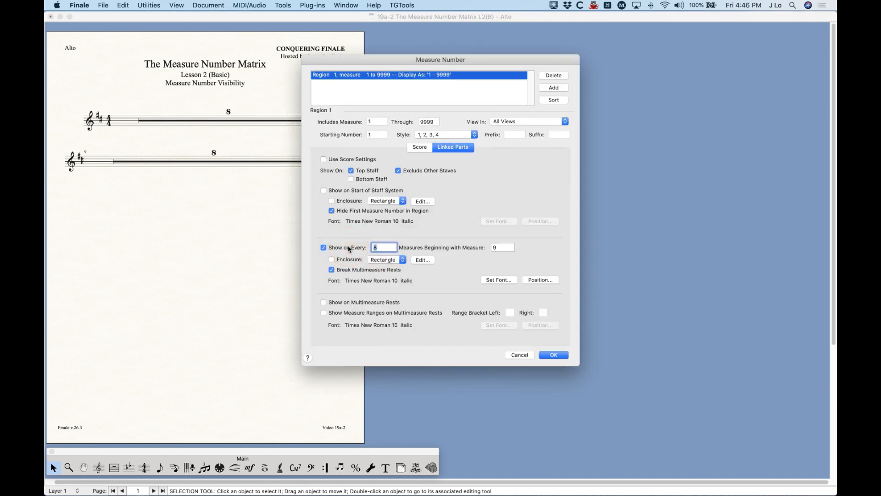
text(1)
double_click(501, 247)
text(1)
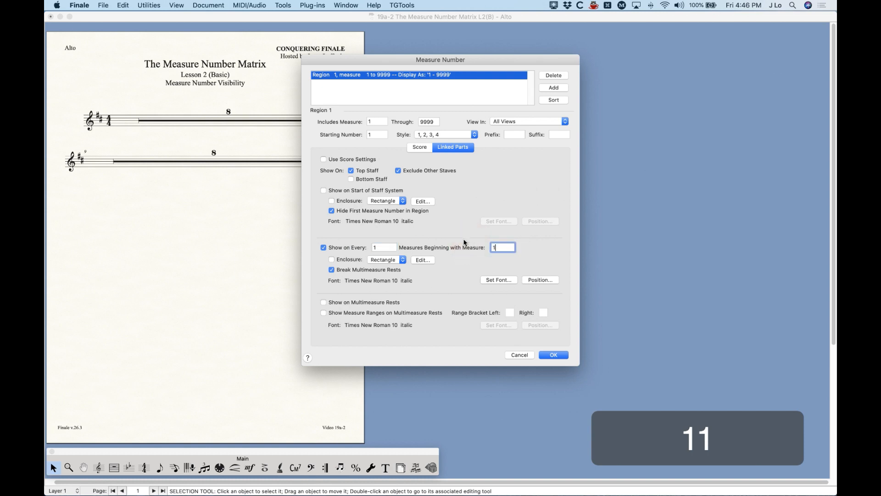
click(551, 356)
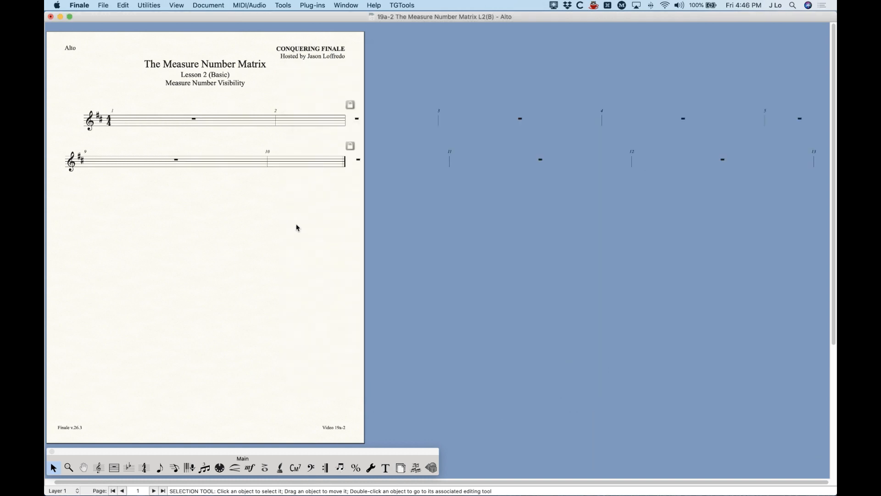
key(super+u)
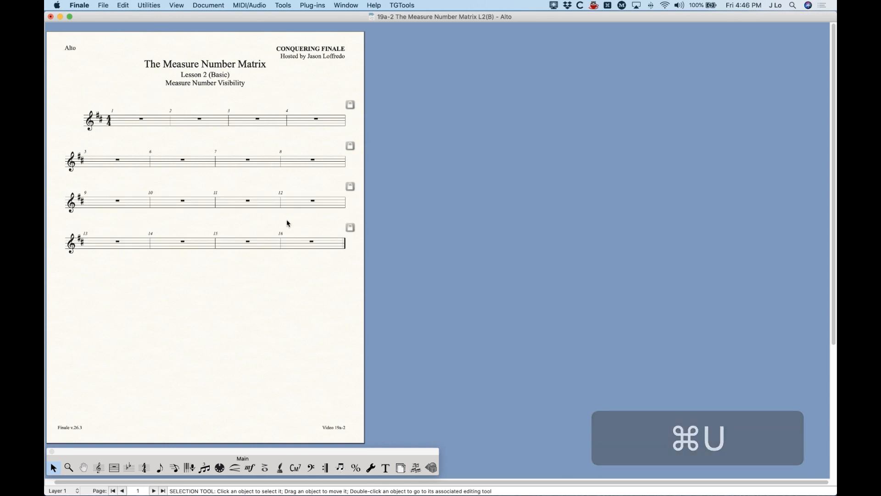
Try to create multimeasure rests across measures 1 to 16 of the Alto part, then clear the selection.
click(145, 121)
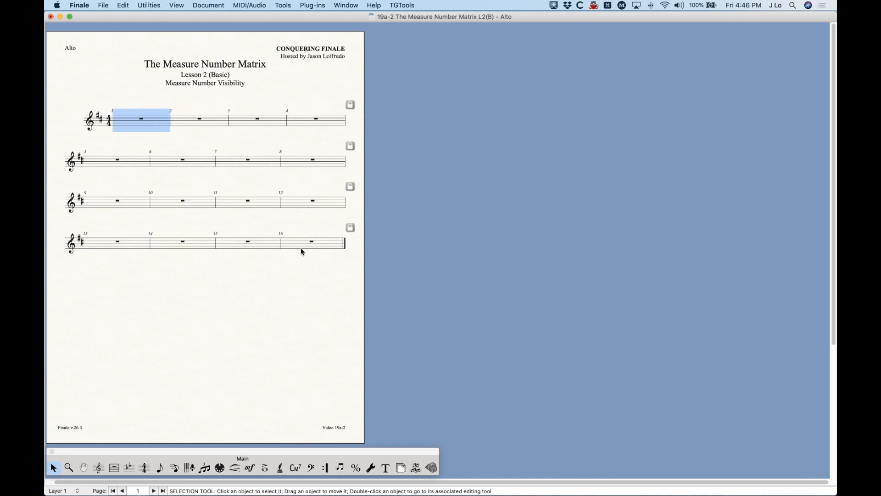
shift+click(314, 241)
right_click(151, 122)
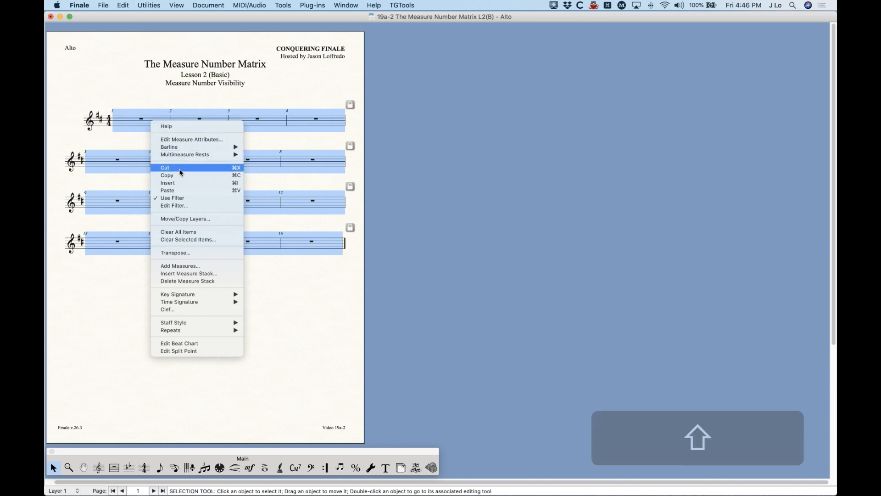
mouse_move(221, 154)
click(263, 158)
click(279, 84)
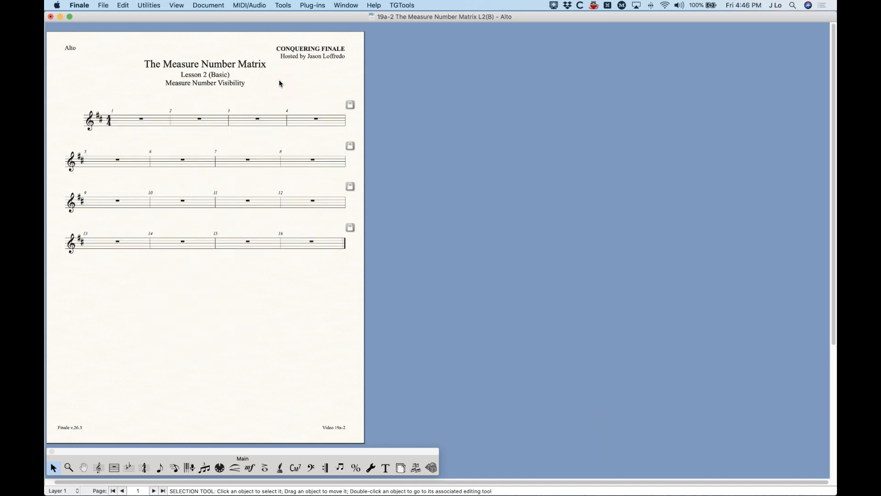
Turn off Break Multimeasure Rests for the linked parts' measure numbers and apply the settings.
key(alt+super+m)
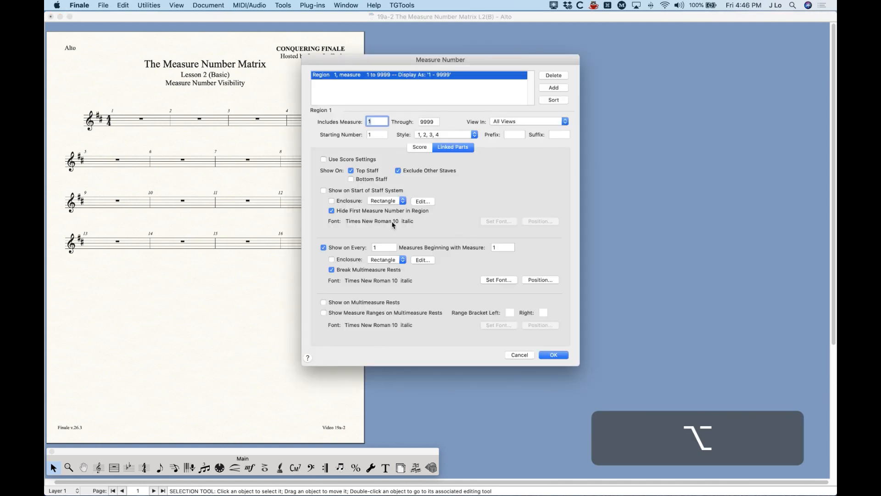
click(357, 270)
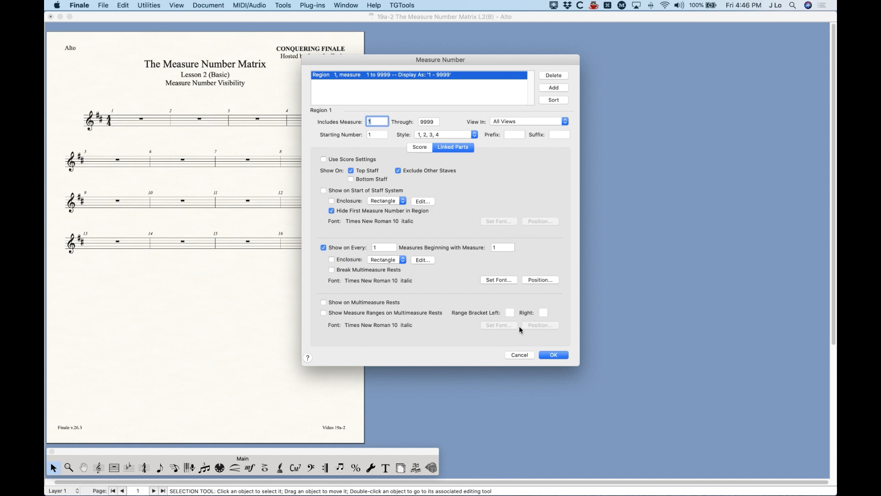
click(551, 356)
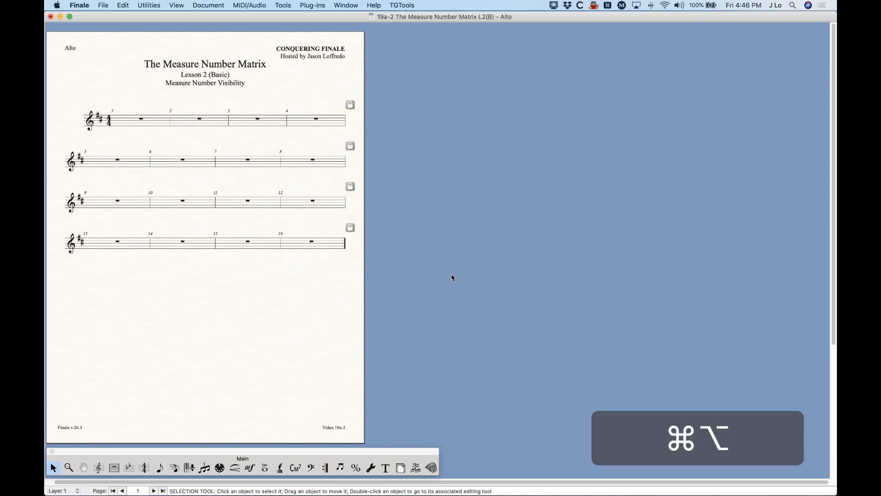
key(alt+super+n)
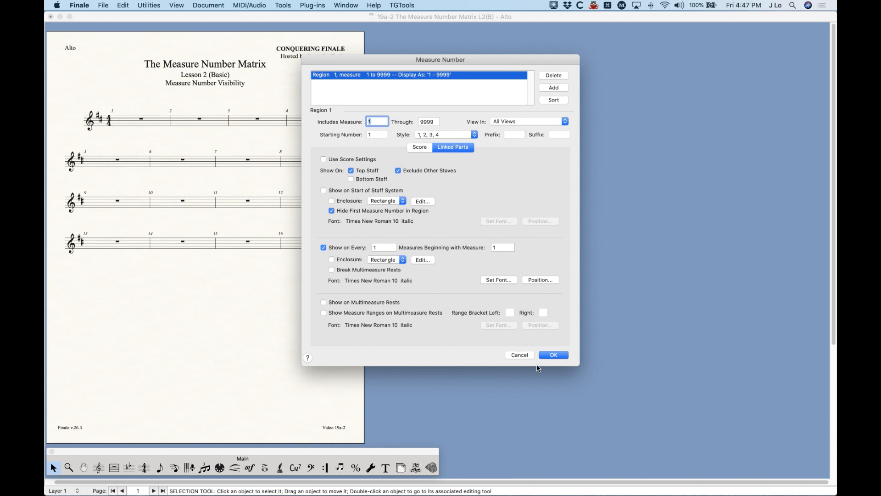
click(523, 353)
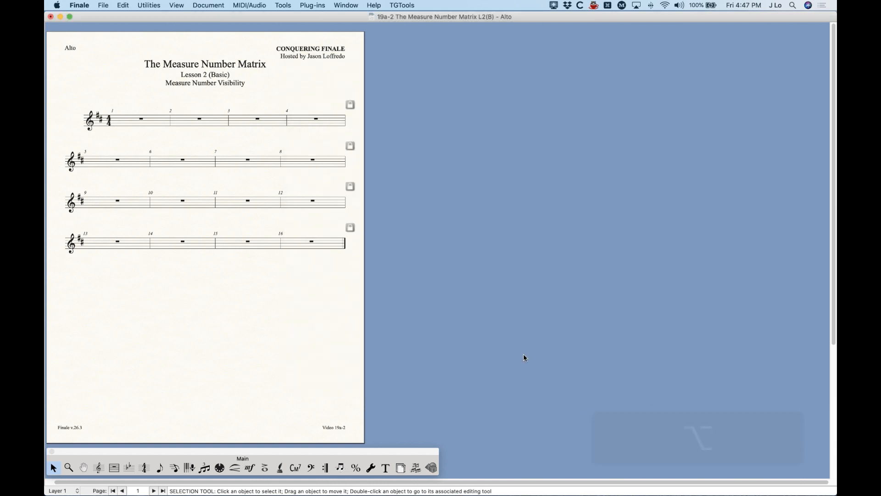
For linked parts, show numbers at the start of each staff system including the region's first number, and turn off Show on Every.
key(alt+m)
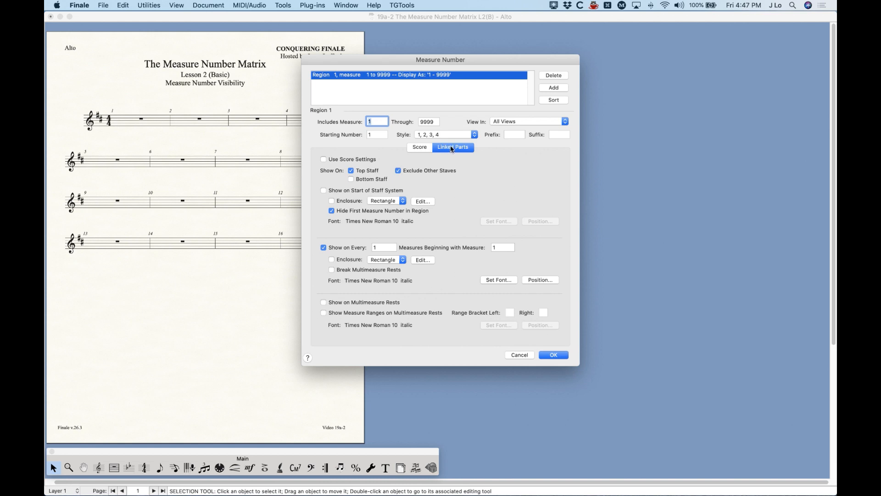
click(422, 146)
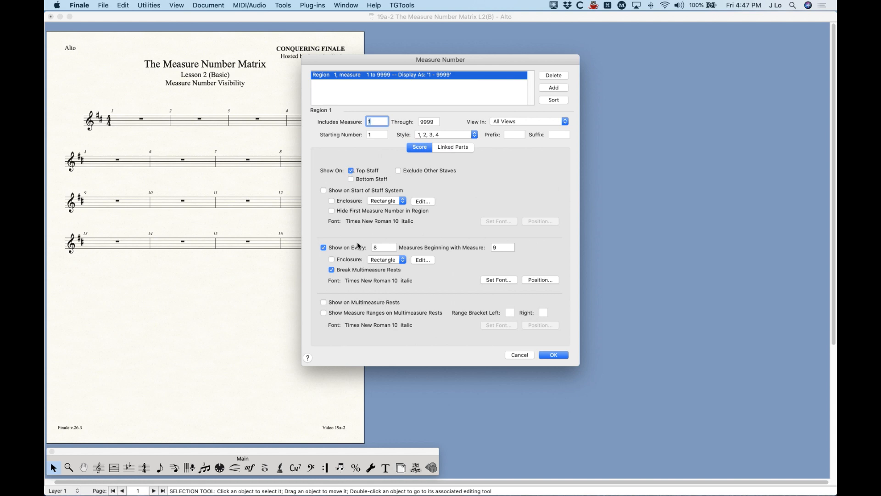
click(448, 148)
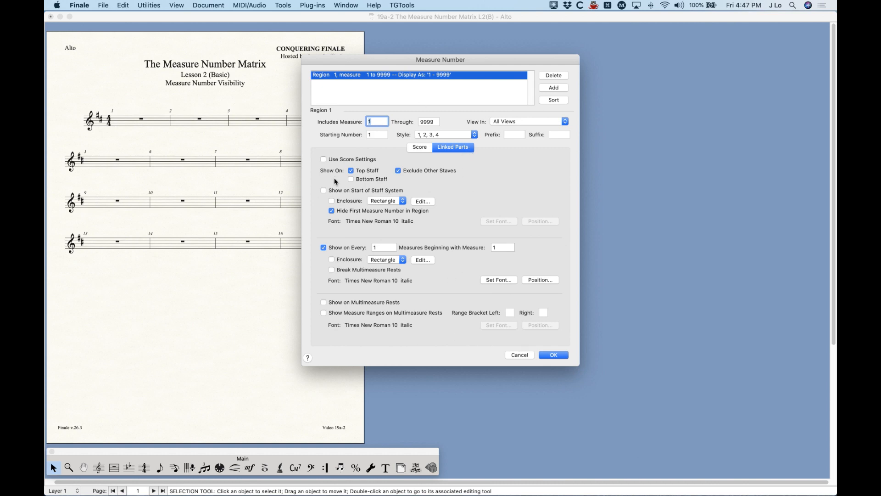
click(356, 191)
click(348, 212)
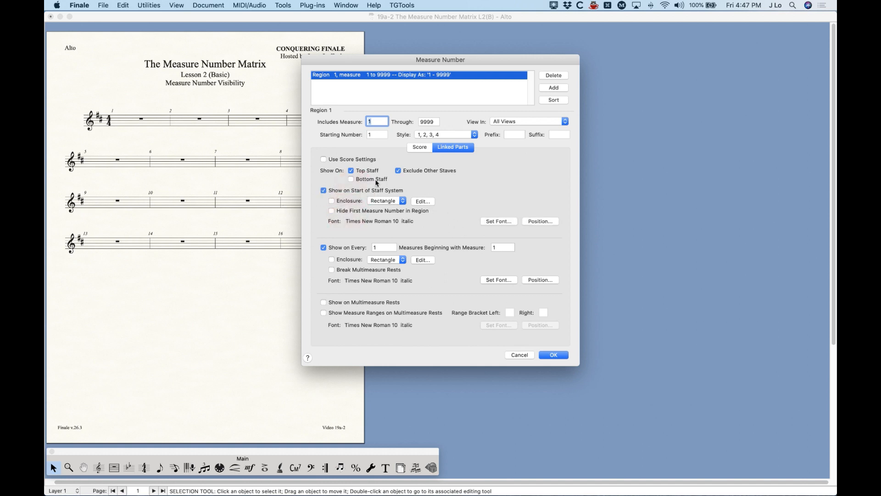
click(338, 249)
click(542, 356)
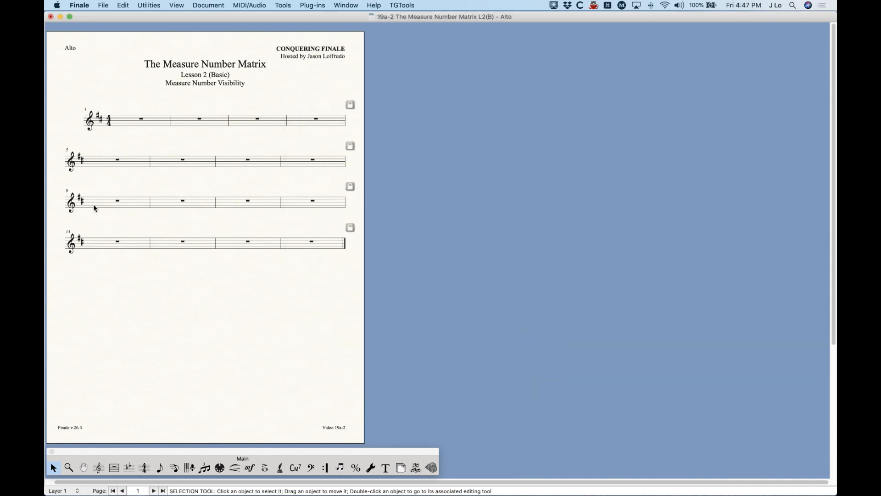
Switch to the Soprano part and enable Show on Multimeasure Rests for the linked parts' measure numbers.
key(alt+super+comma)
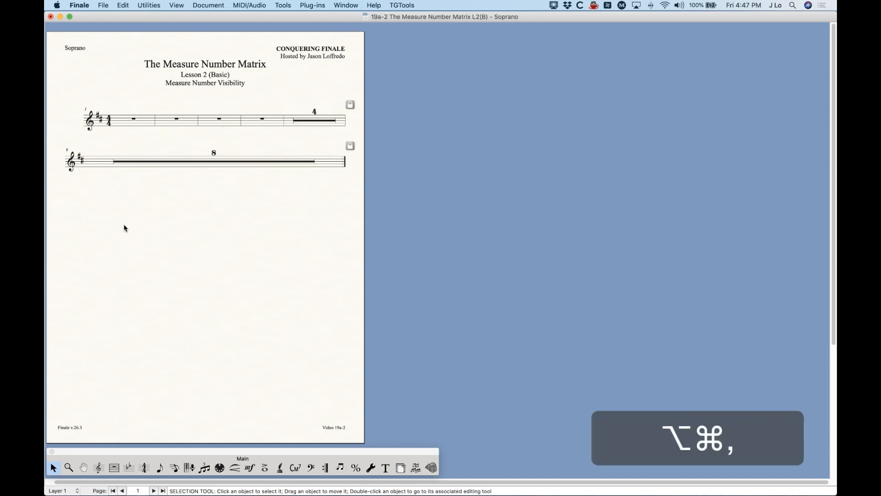
key(super+equal)
key(super+equal)
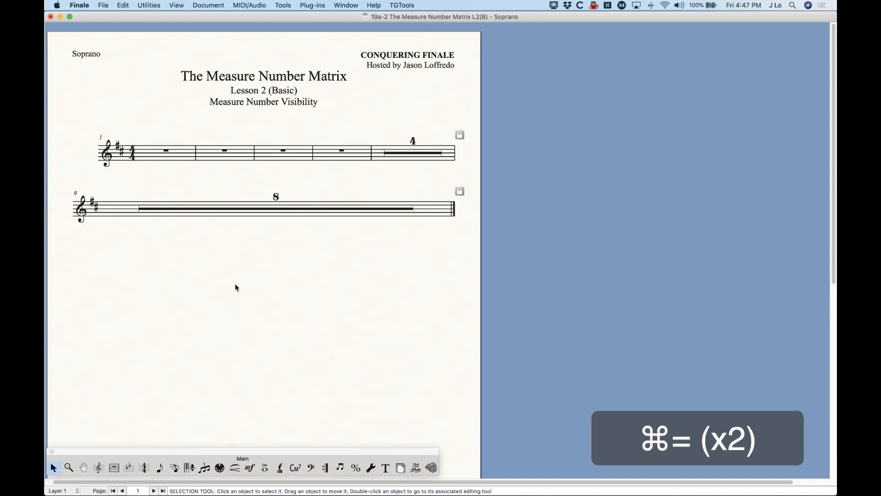
key(alt+n)
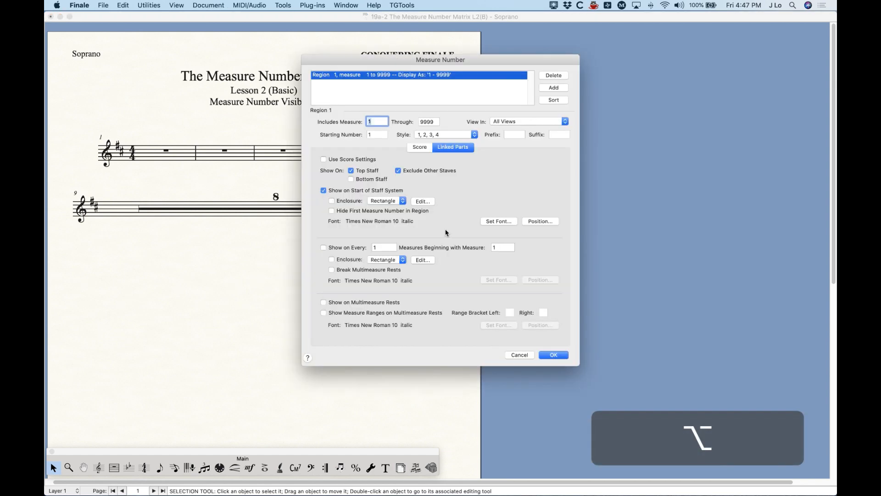
click(348, 303)
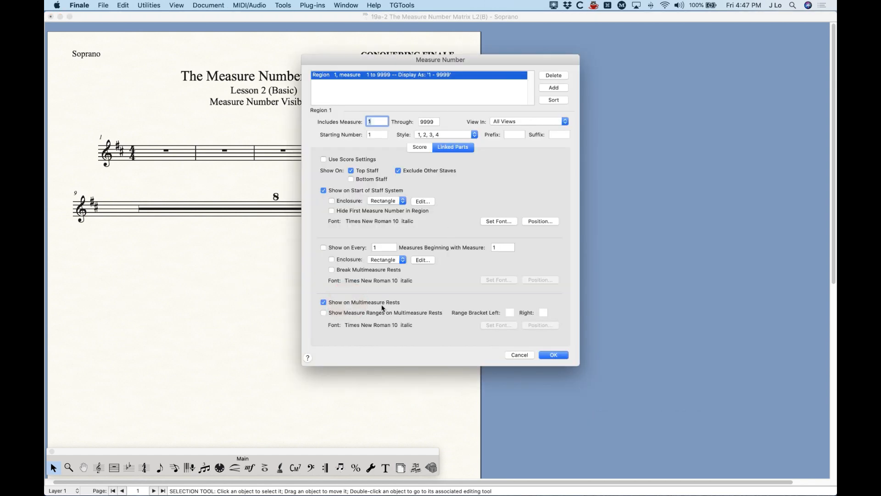
drag(410, 61, 584, 86)
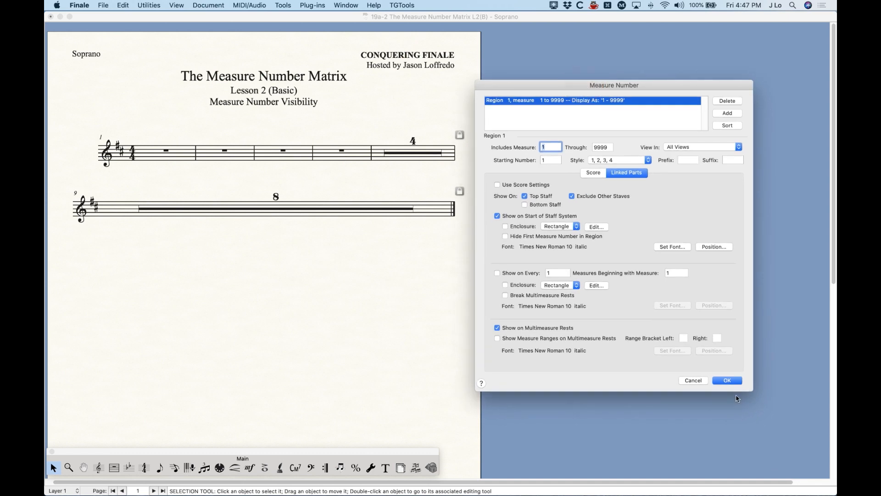
click(728, 381)
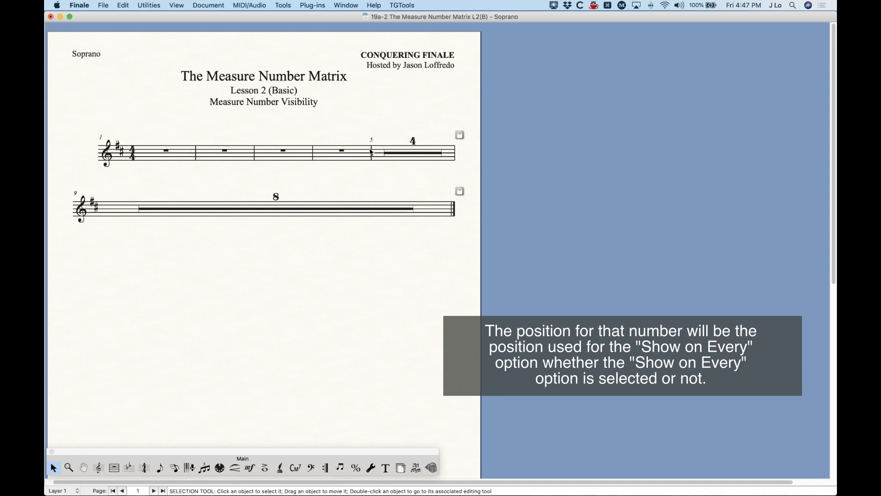
Show linked parts' numbers on every 1 measure beginning with measure 1, turn off Show on Multimeasure Rests, and clear the staff selection.
click(202, 211)
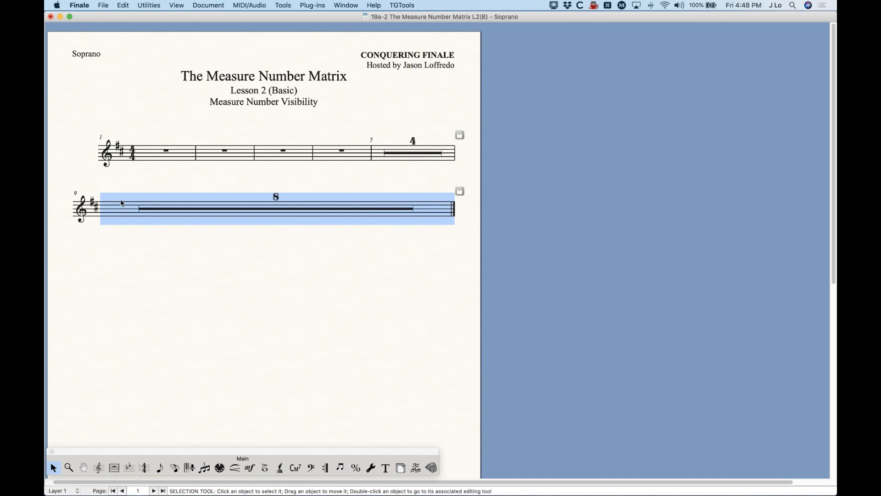
key(alt)
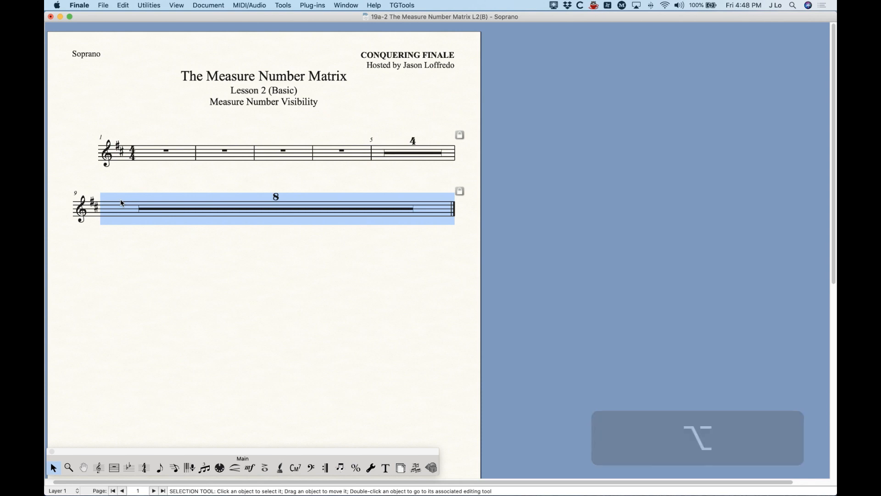
key(alt+m)
click(354, 248)
click(363, 304)
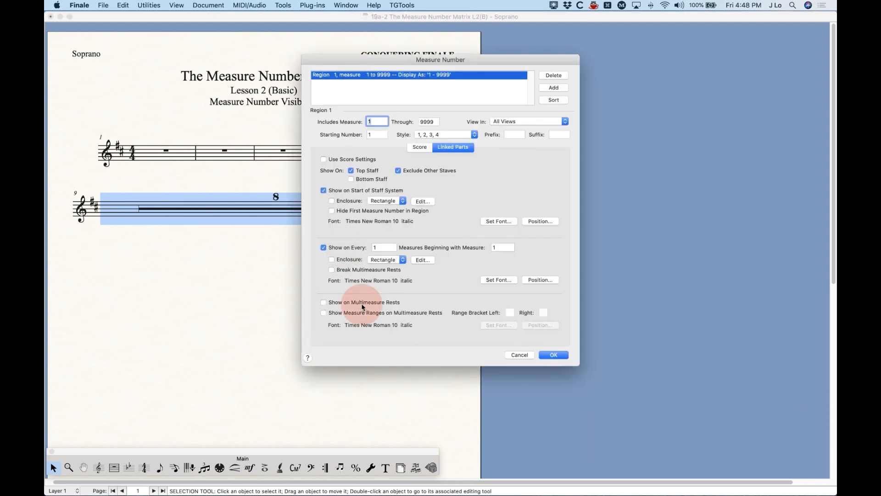
click(553, 354)
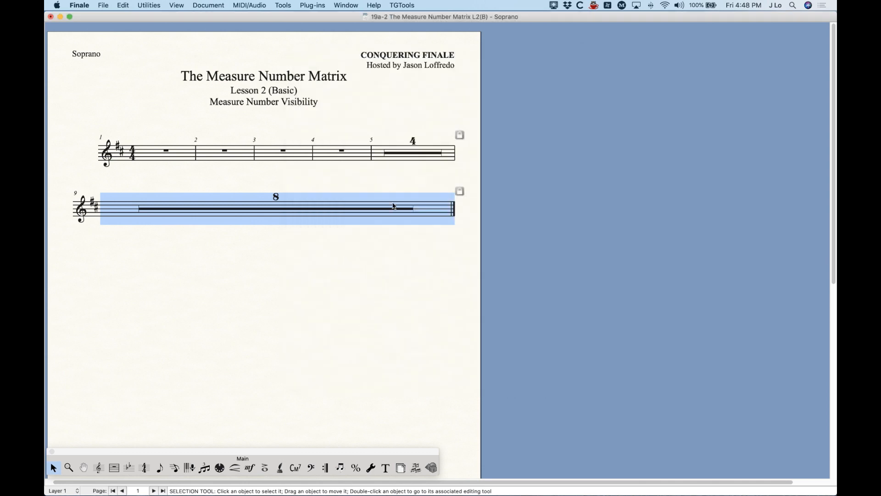
click(389, 103)
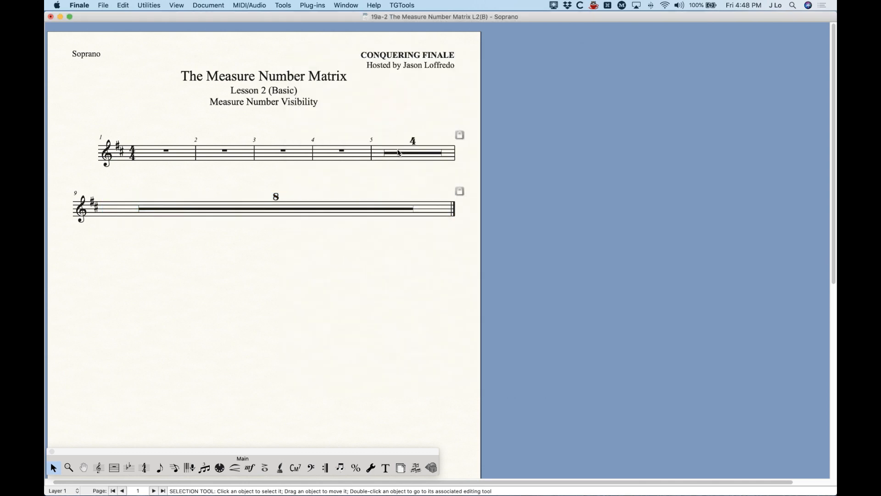
Enable Show on Multimeasure Rests for linked parts alongside the start-of-system and every-measure numbers, and apply the settings.
key(alt+n)
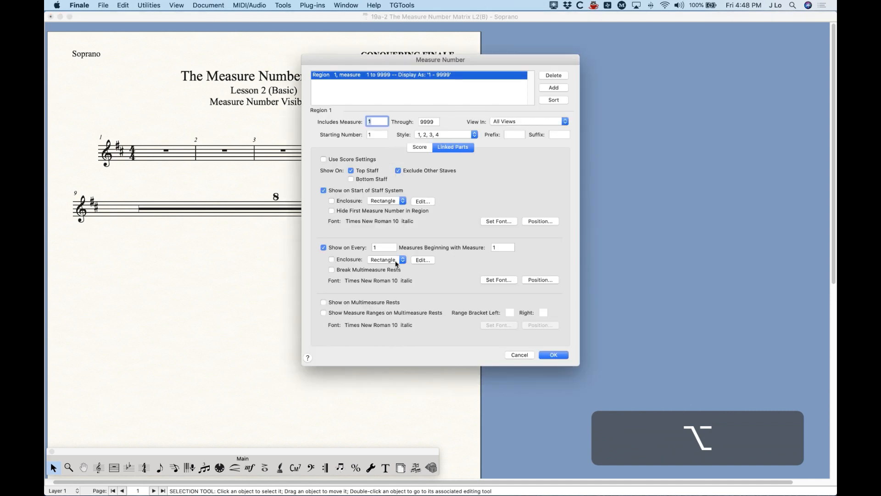
drag(377, 68, 513, 76)
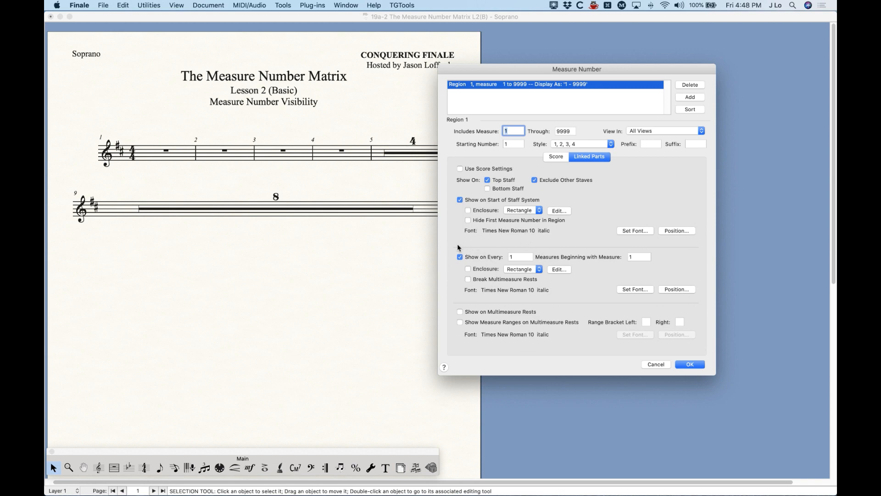
click(482, 311)
click(689, 365)
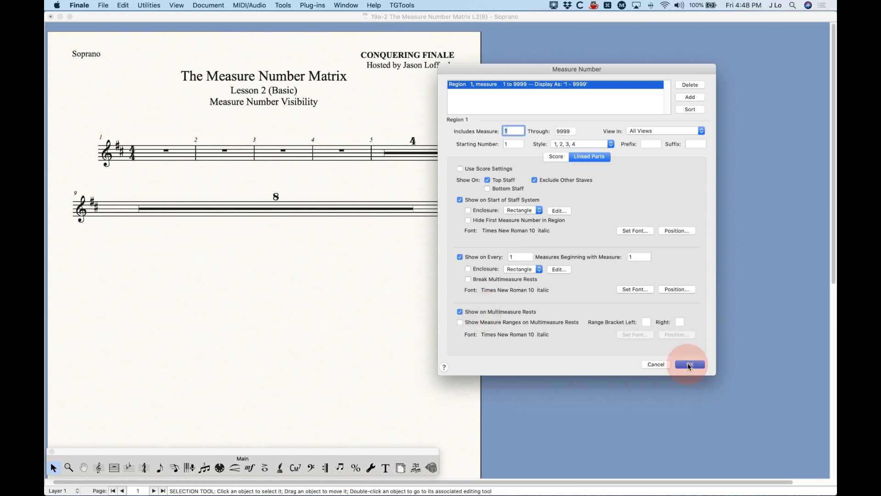
Turn Show on Multimeasure Rests back off for linked parts and apply the settings.
key(alt+m)
click(361, 301)
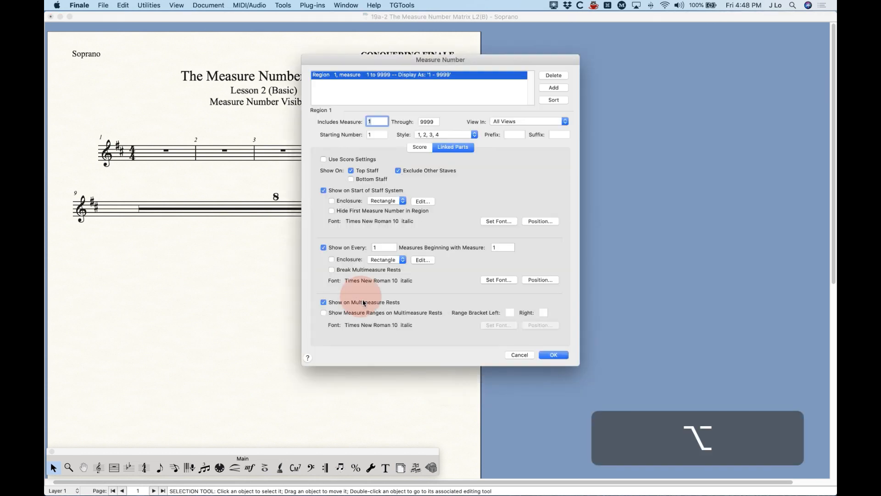
click(554, 354)
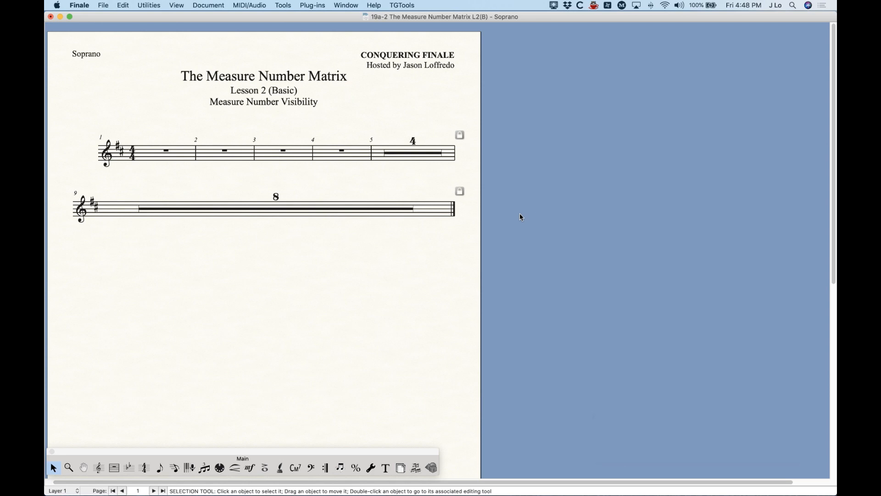
For linked parts, enable Show Measure Ranges on Multimeasure Rests with "[" as the left bracket and "]" as the right.
key(alt+m)
drag(515, 63, 567, 47)
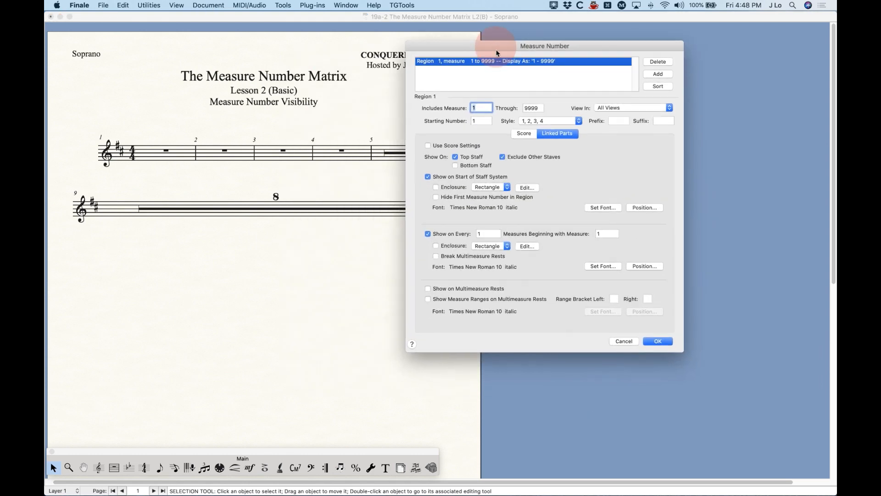
click(517, 300)
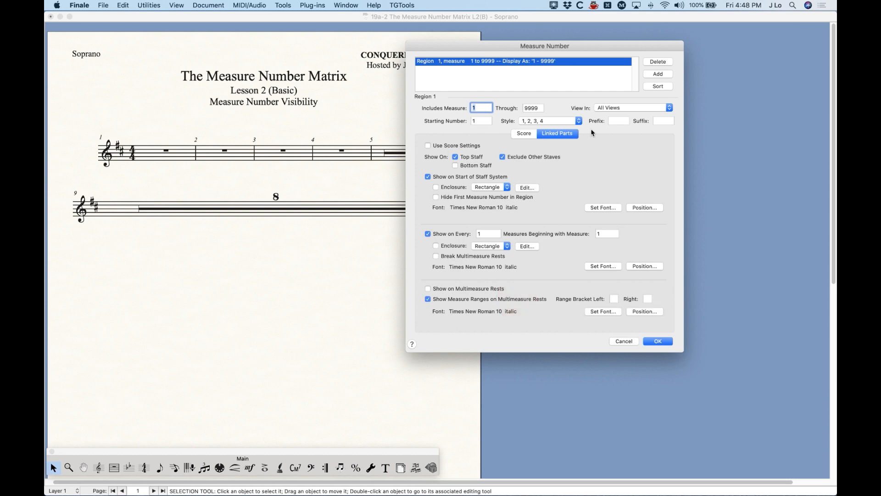
drag(480, 46, 565, 42)
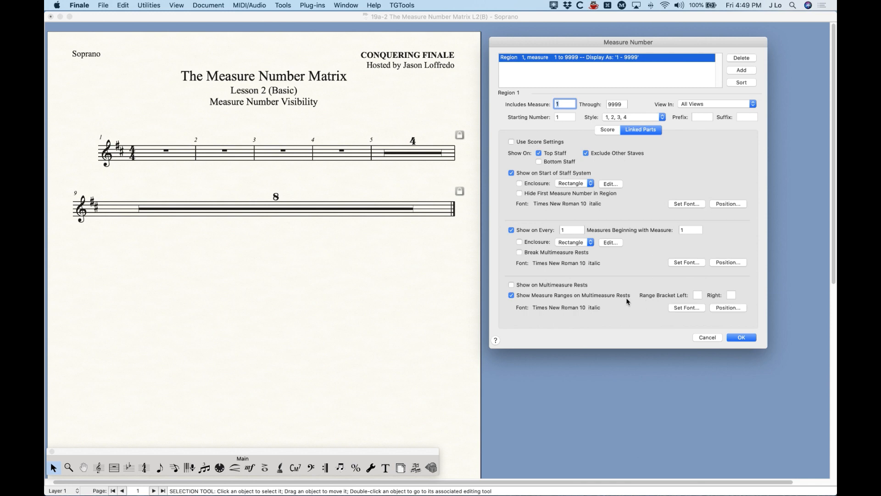
key(Up)
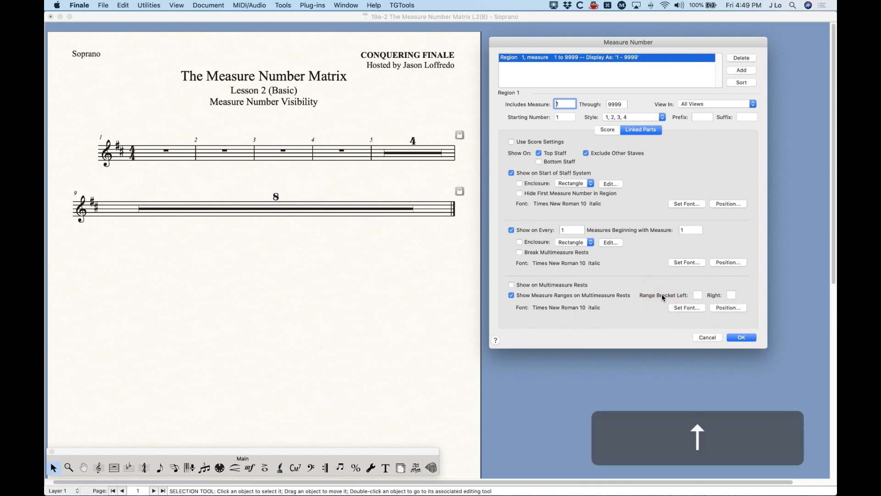
click(699, 297)
text([)
click(732, 299)
text(])
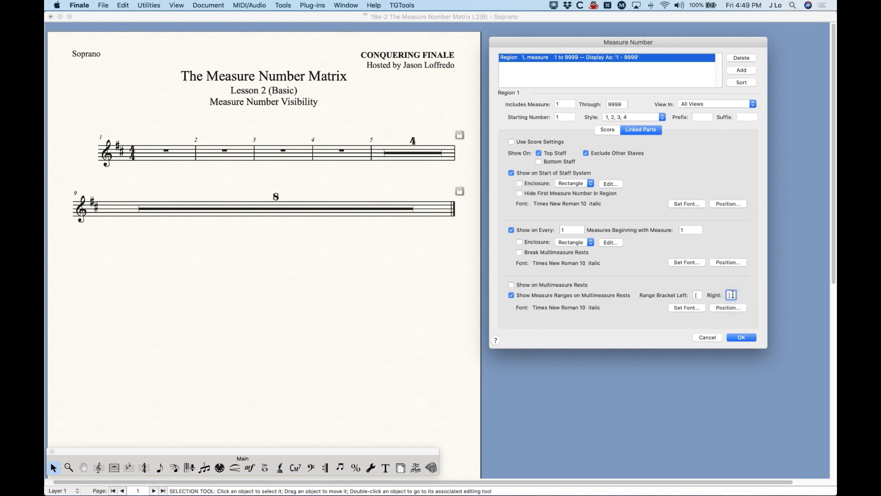
Review the font and position settings for linked-part measure ranges, then apply the bracketed range settings to the Soprano part.
click(685, 307)
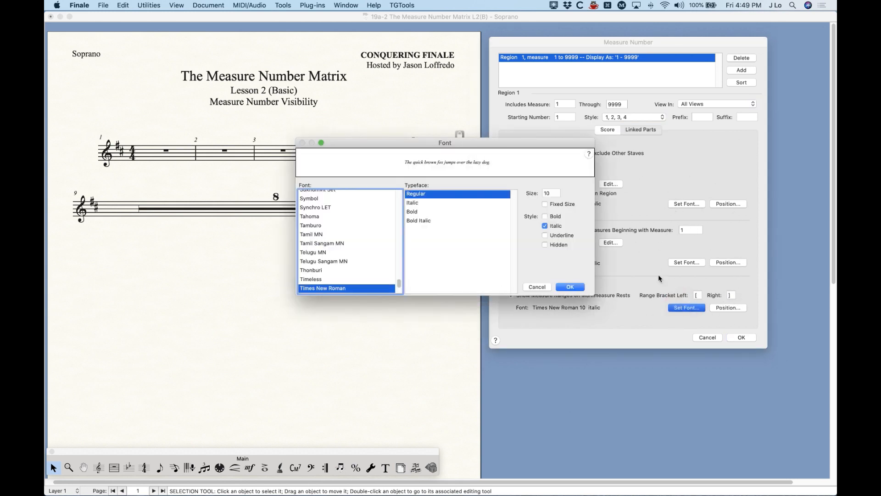
click(545, 290)
click(718, 307)
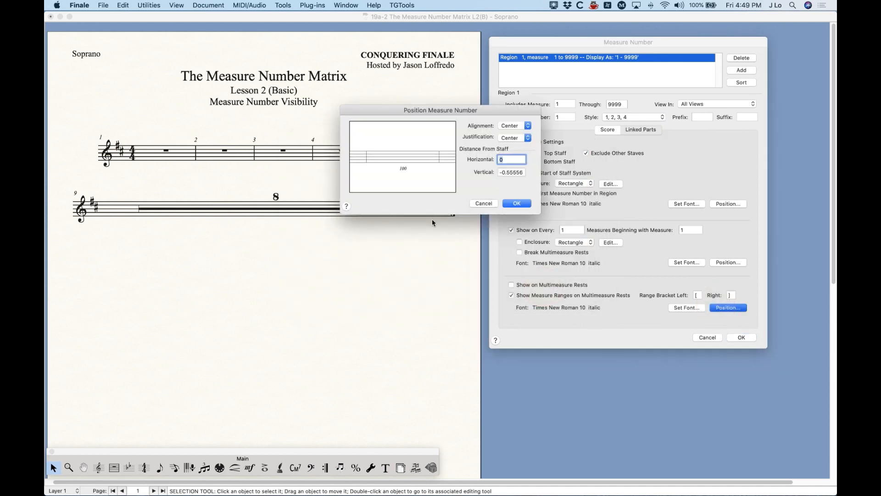
drag(479, 113, 422, 254)
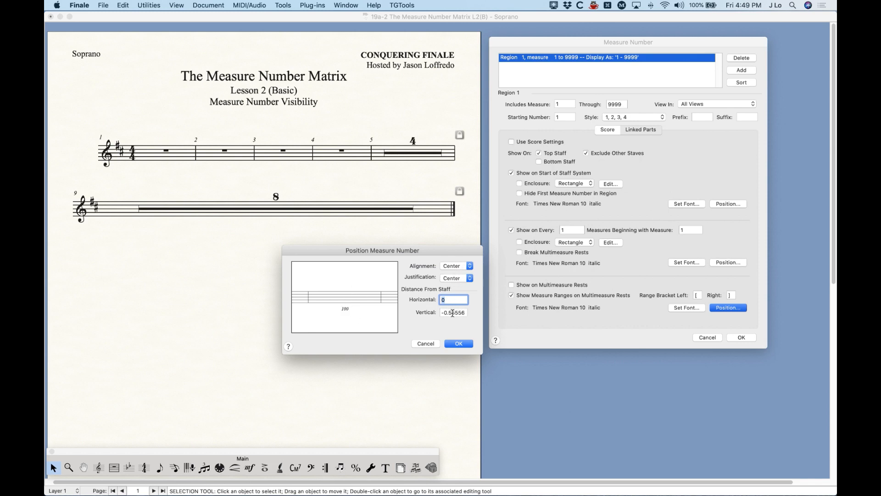
click(459, 344)
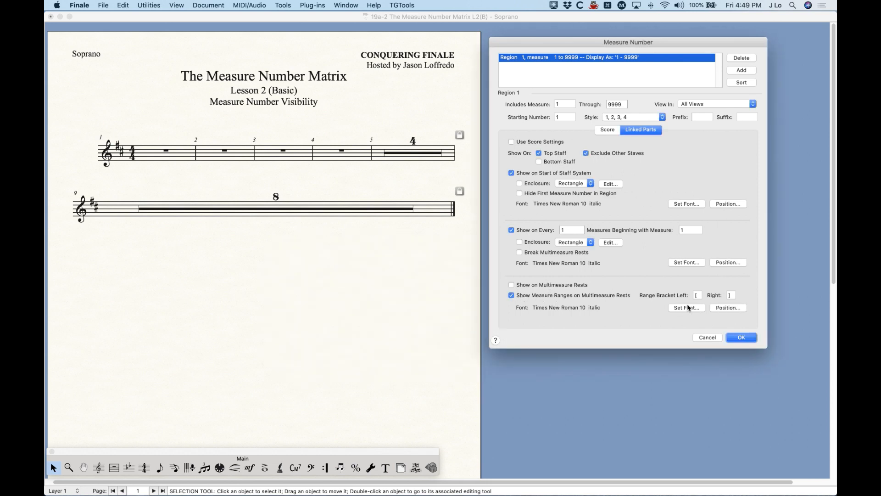
click(744, 340)
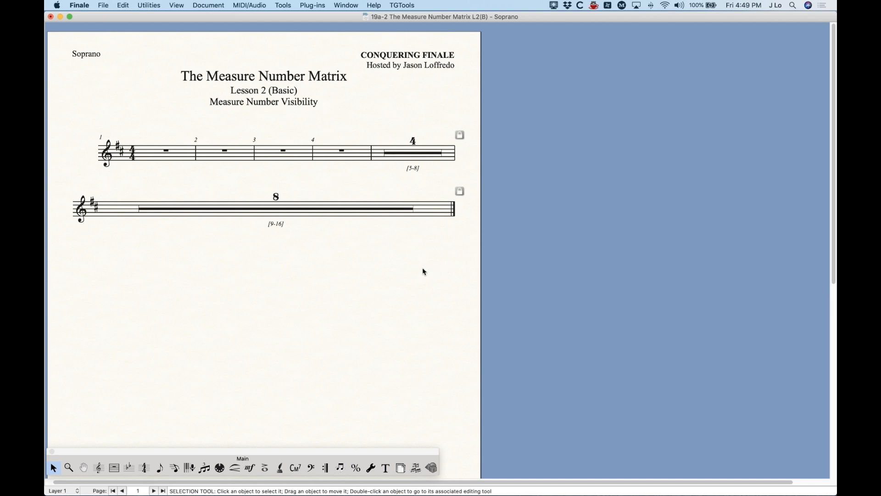
key(super+equal)
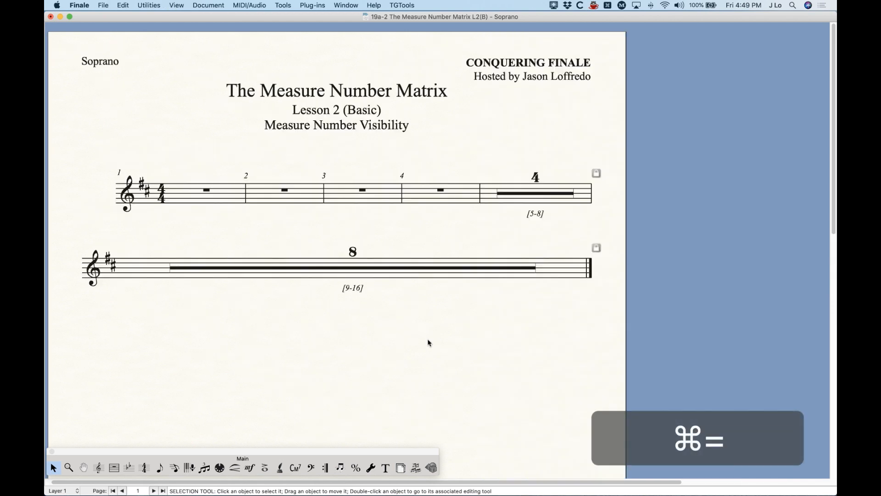
Break the four-measure multimeasure rest on the first system of the Soprano part into single measures.
click(523, 194)
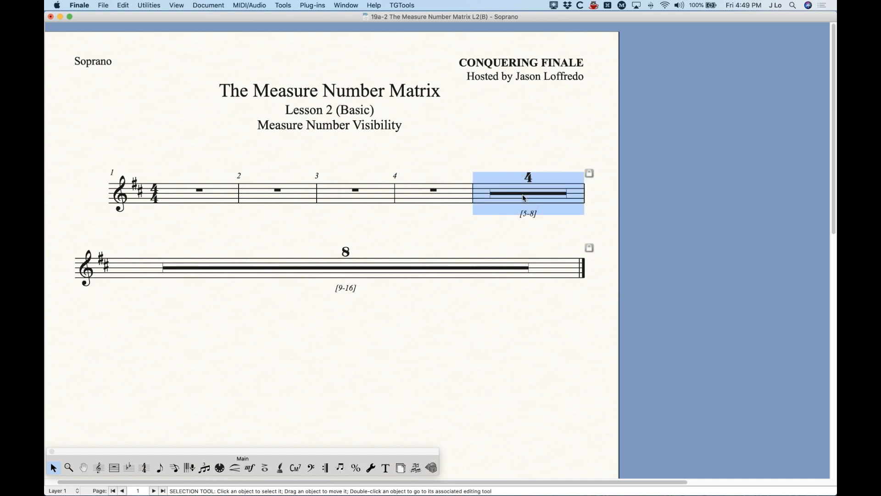
right_click(523, 194)
mouse_move(553, 227)
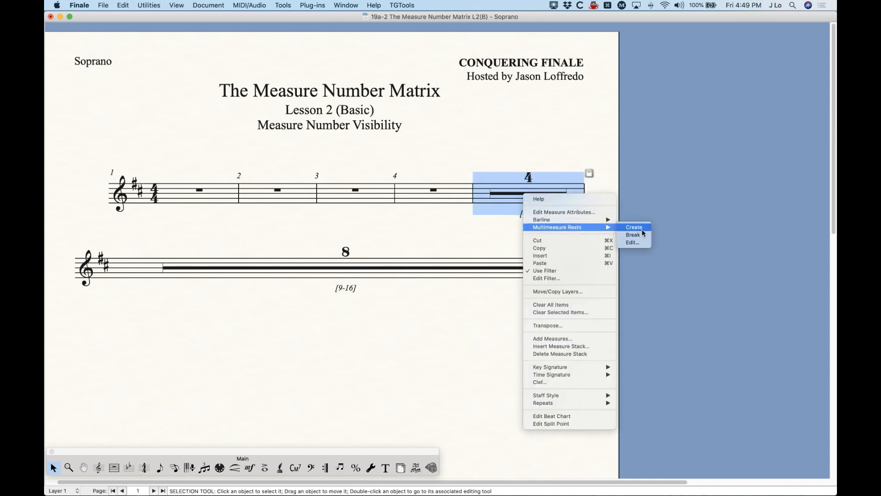
click(639, 235)
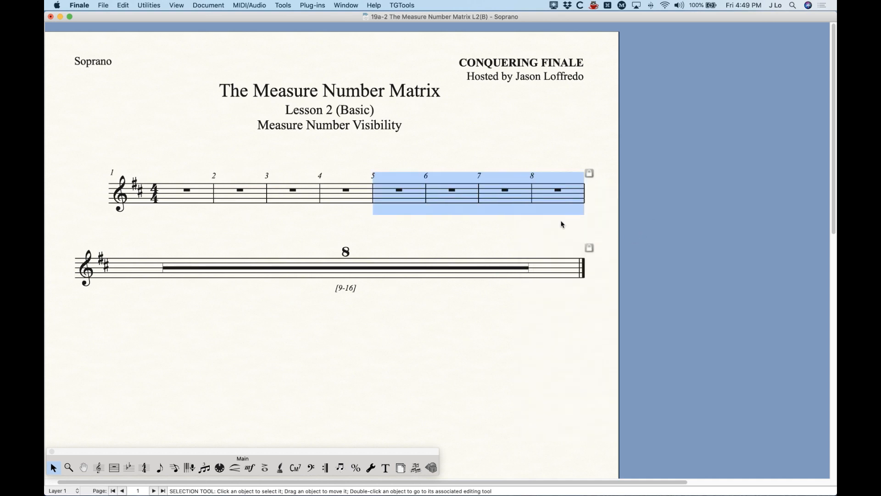
Recreate the multimeasure rest over measures 5 to 8 and clear the selection.
right_click(404, 195)
mouse_move(456, 224)
mouse_move(457, 227)
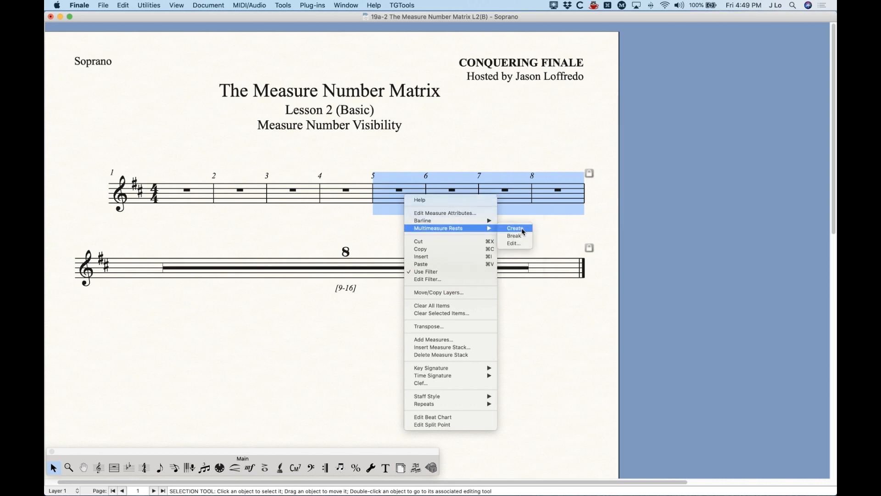
click(521, 228)
click(526, 146)
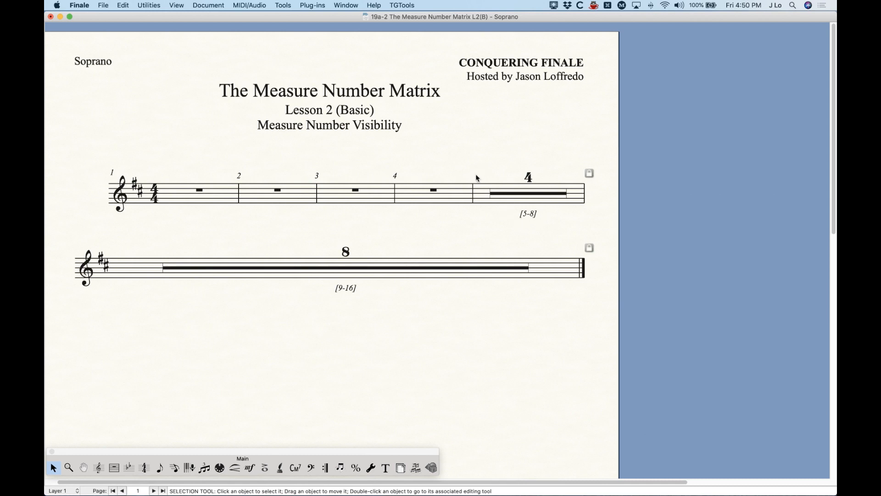
Review the linked-part measure number settings of region 1 against the numbering in the Soprano part, leaving every option as it is.
key(alt+m)
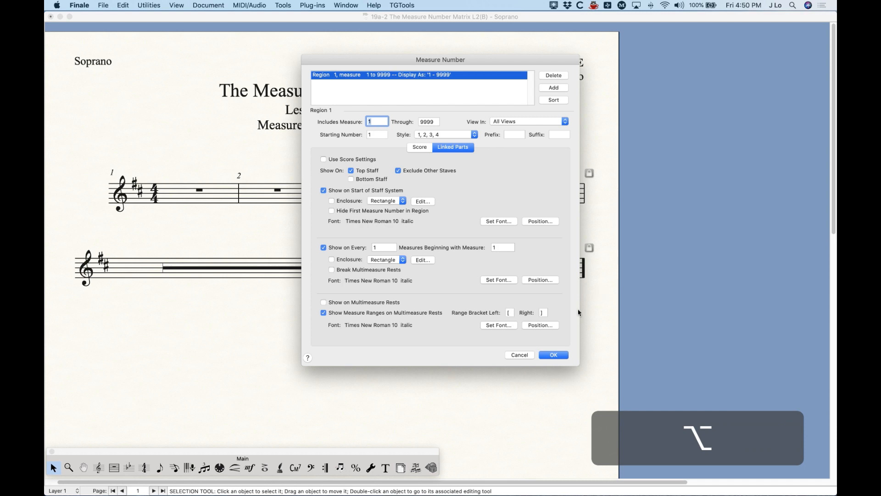
drag(384, 66, 556, 71)
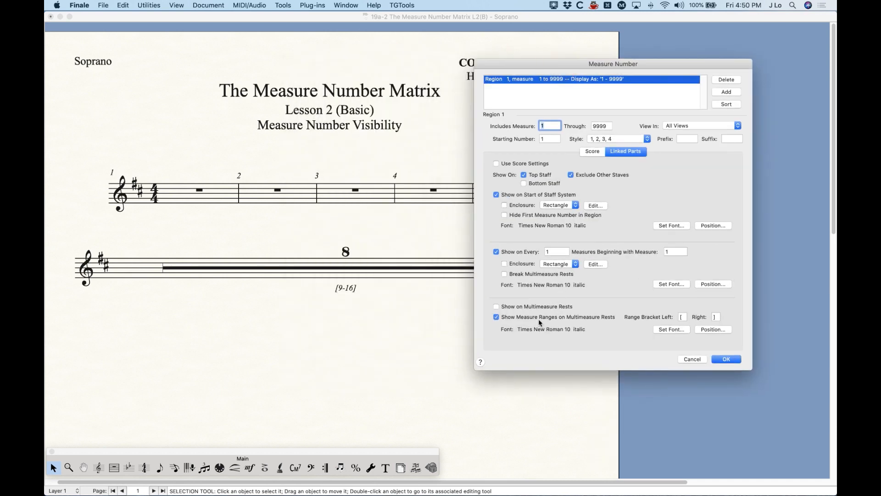
click(722, 360)
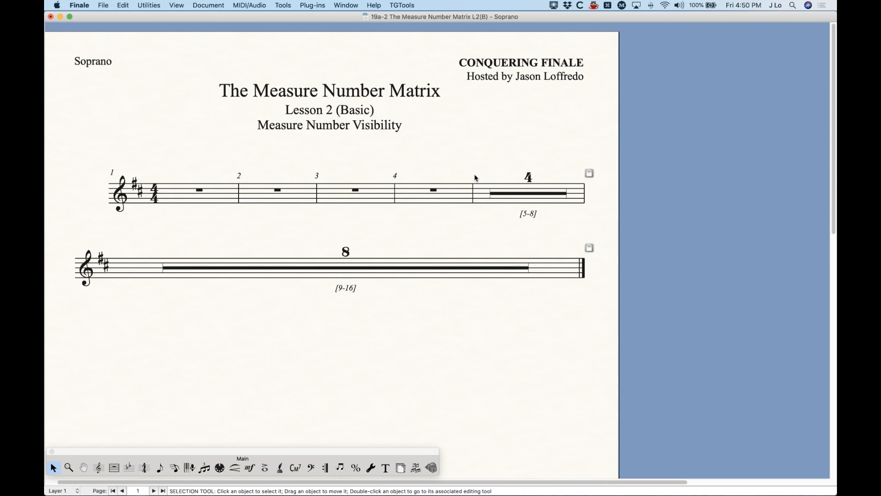
key(alt+m)
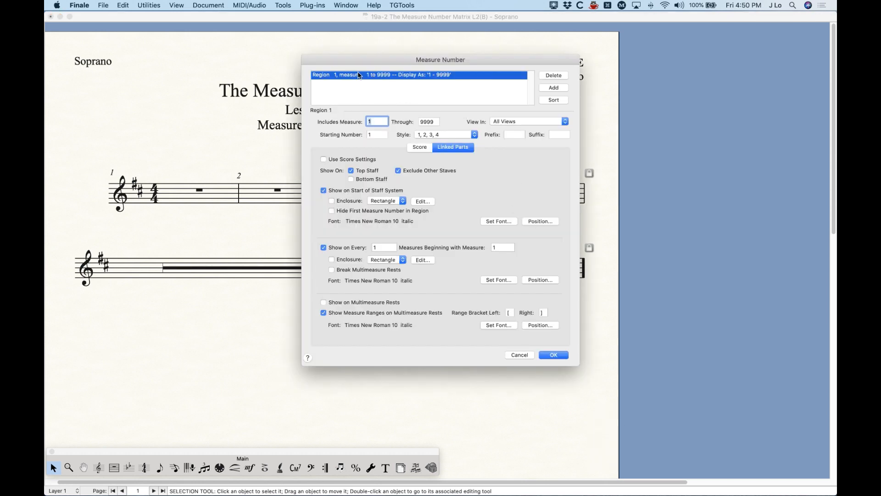
drag(370, 60, 449, 78)
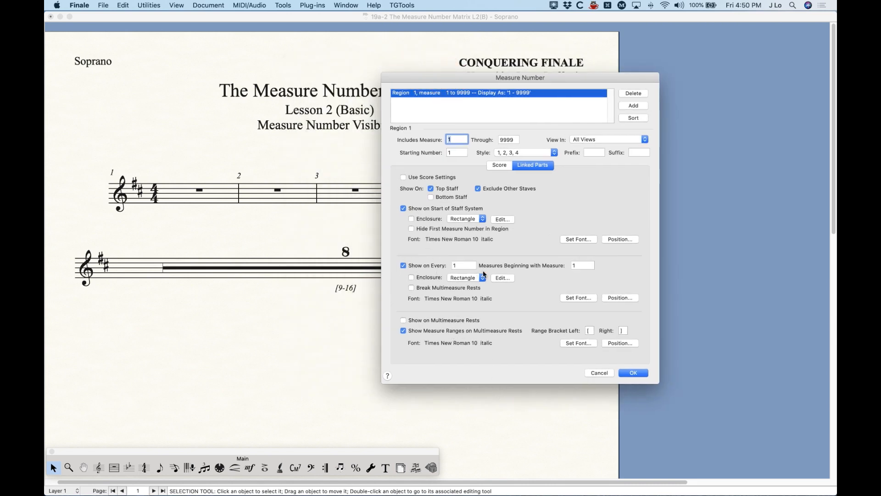
click(598, 371)
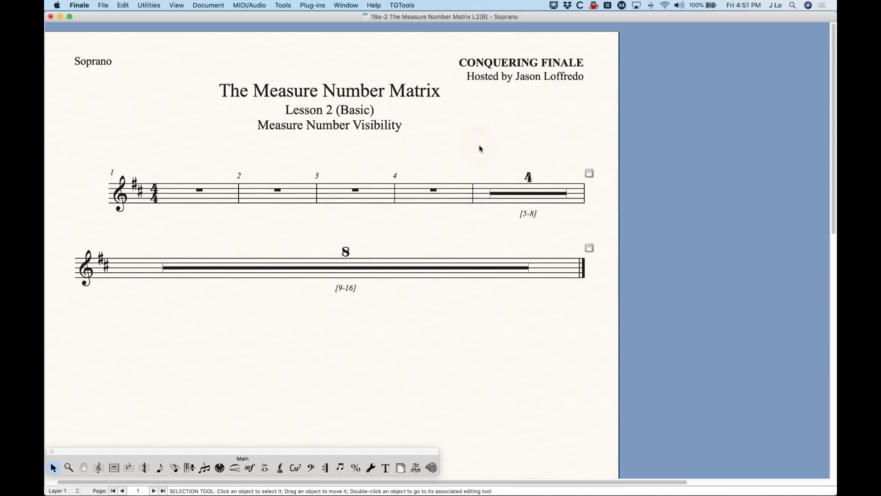
Return from the Soprano part to the full score and review the score's Measure Number region settings, leaving no staff selected.
key(alt+super+slash)
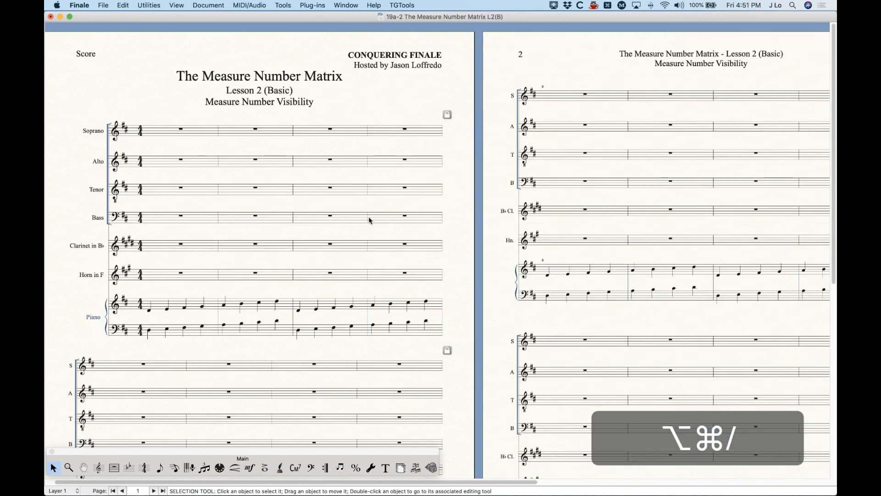
key(super+minus)
key(super+minus)
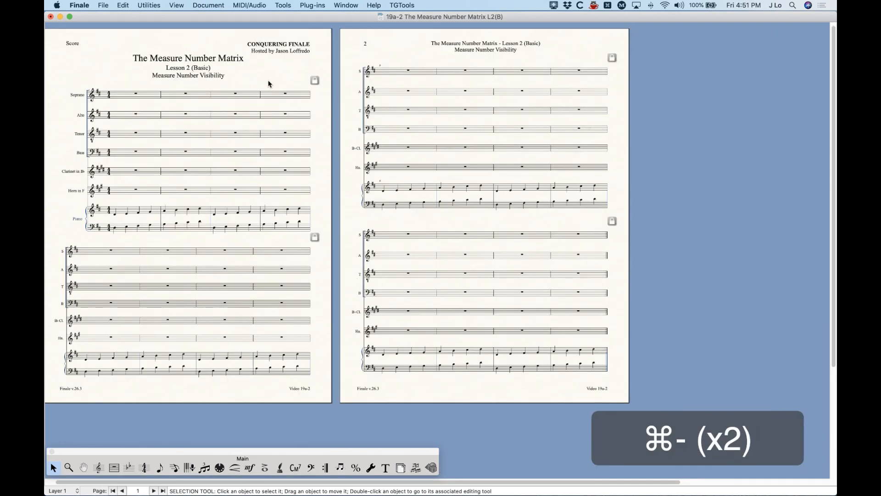
key(alt+m)
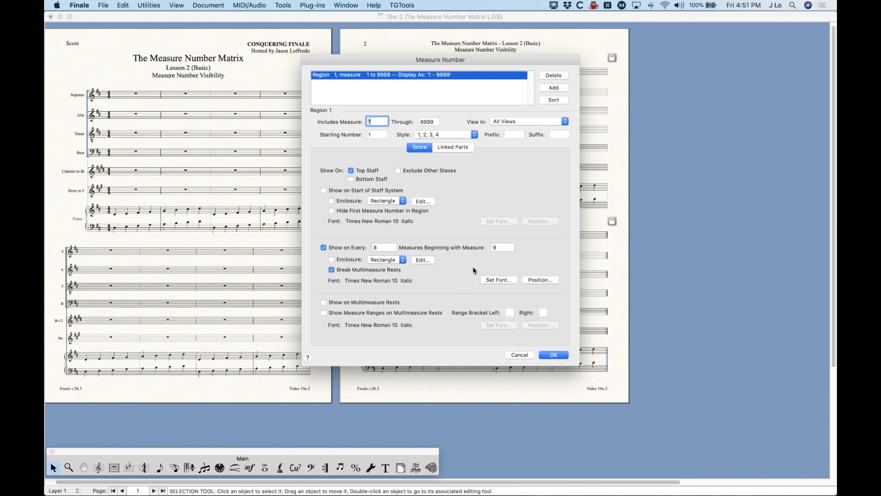
click(520, 355)
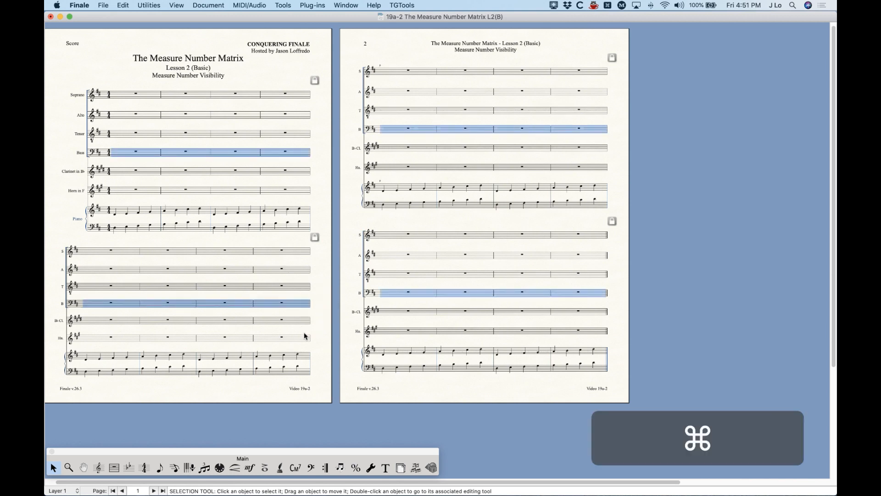
super+click(253, 67)
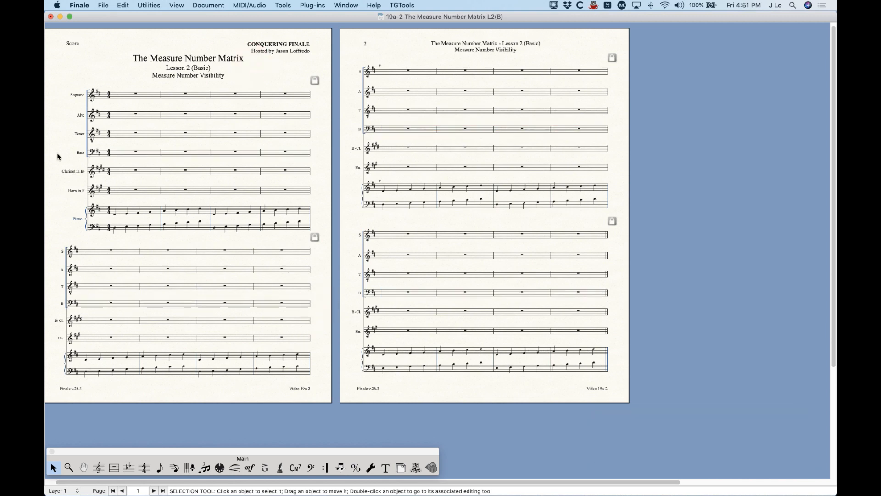